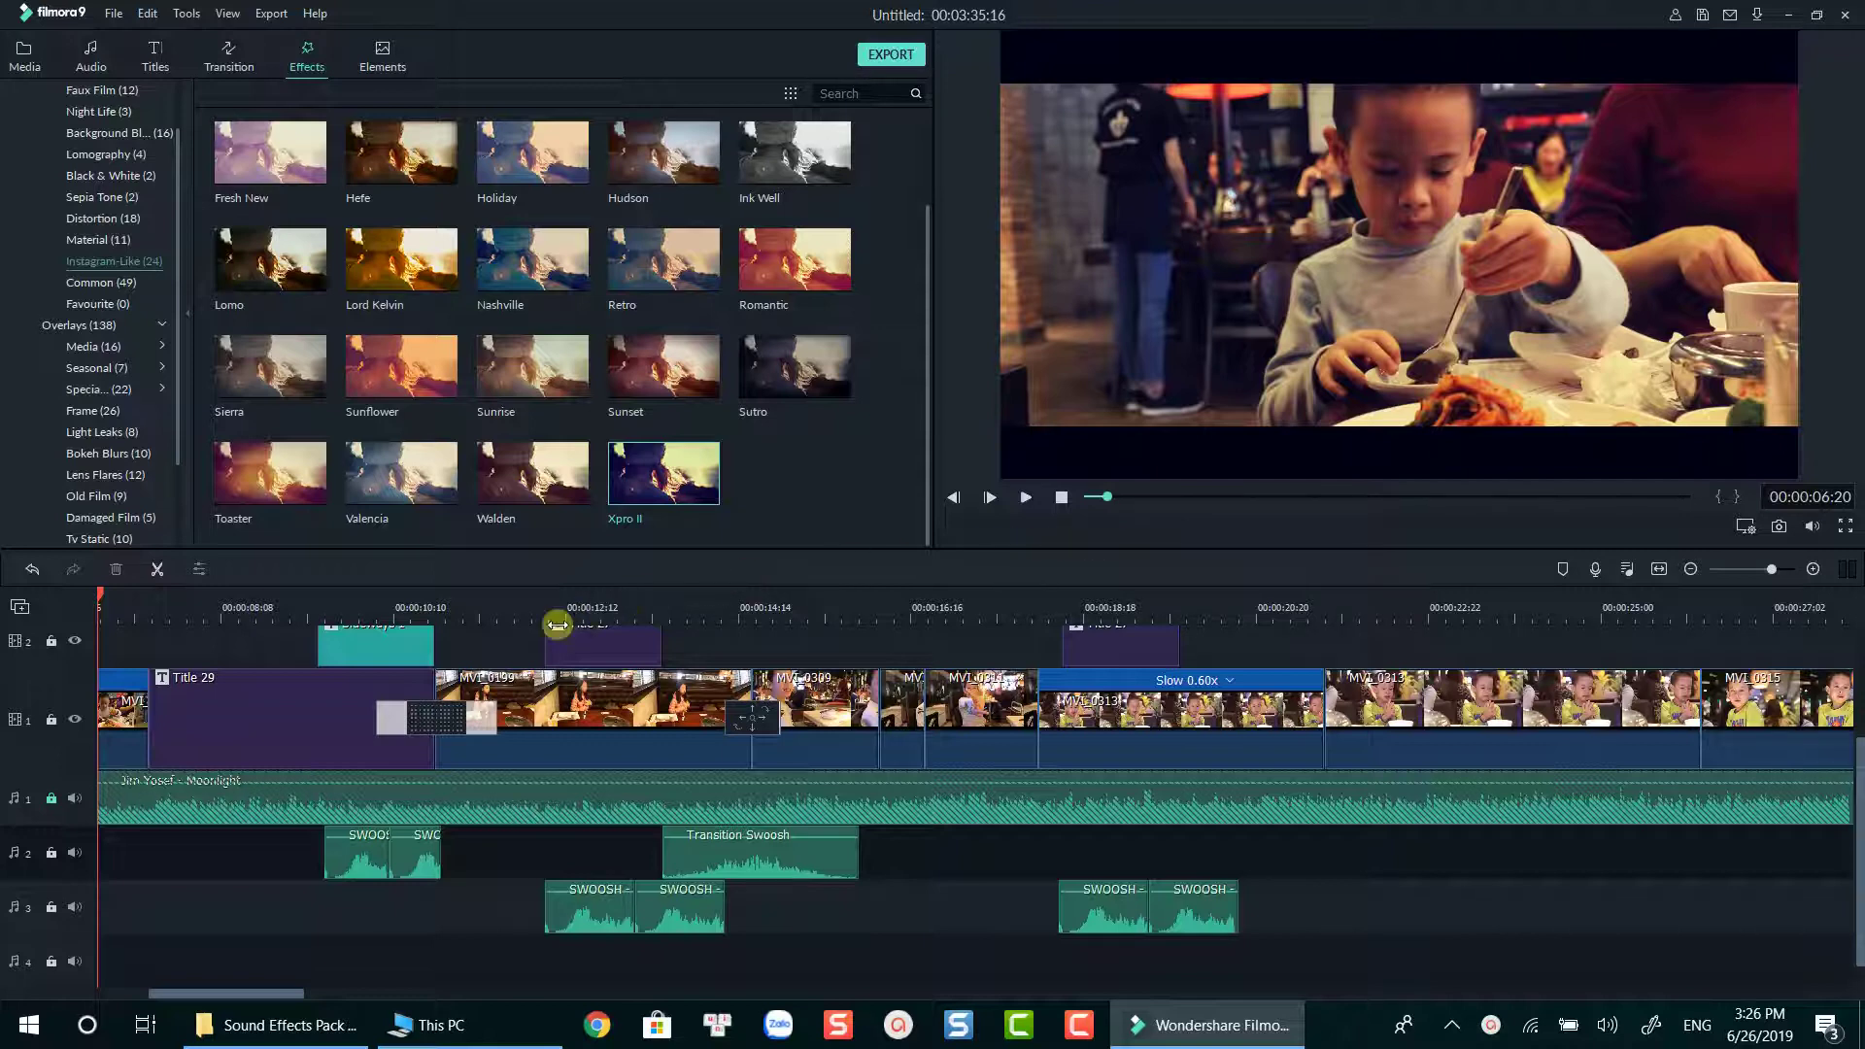
Step: Play back the finished demo project from the top of the timeline
{"action": "scroll", "coordinate": [557, 624], "scroll_direction": "up", "scroll_amount": 2}
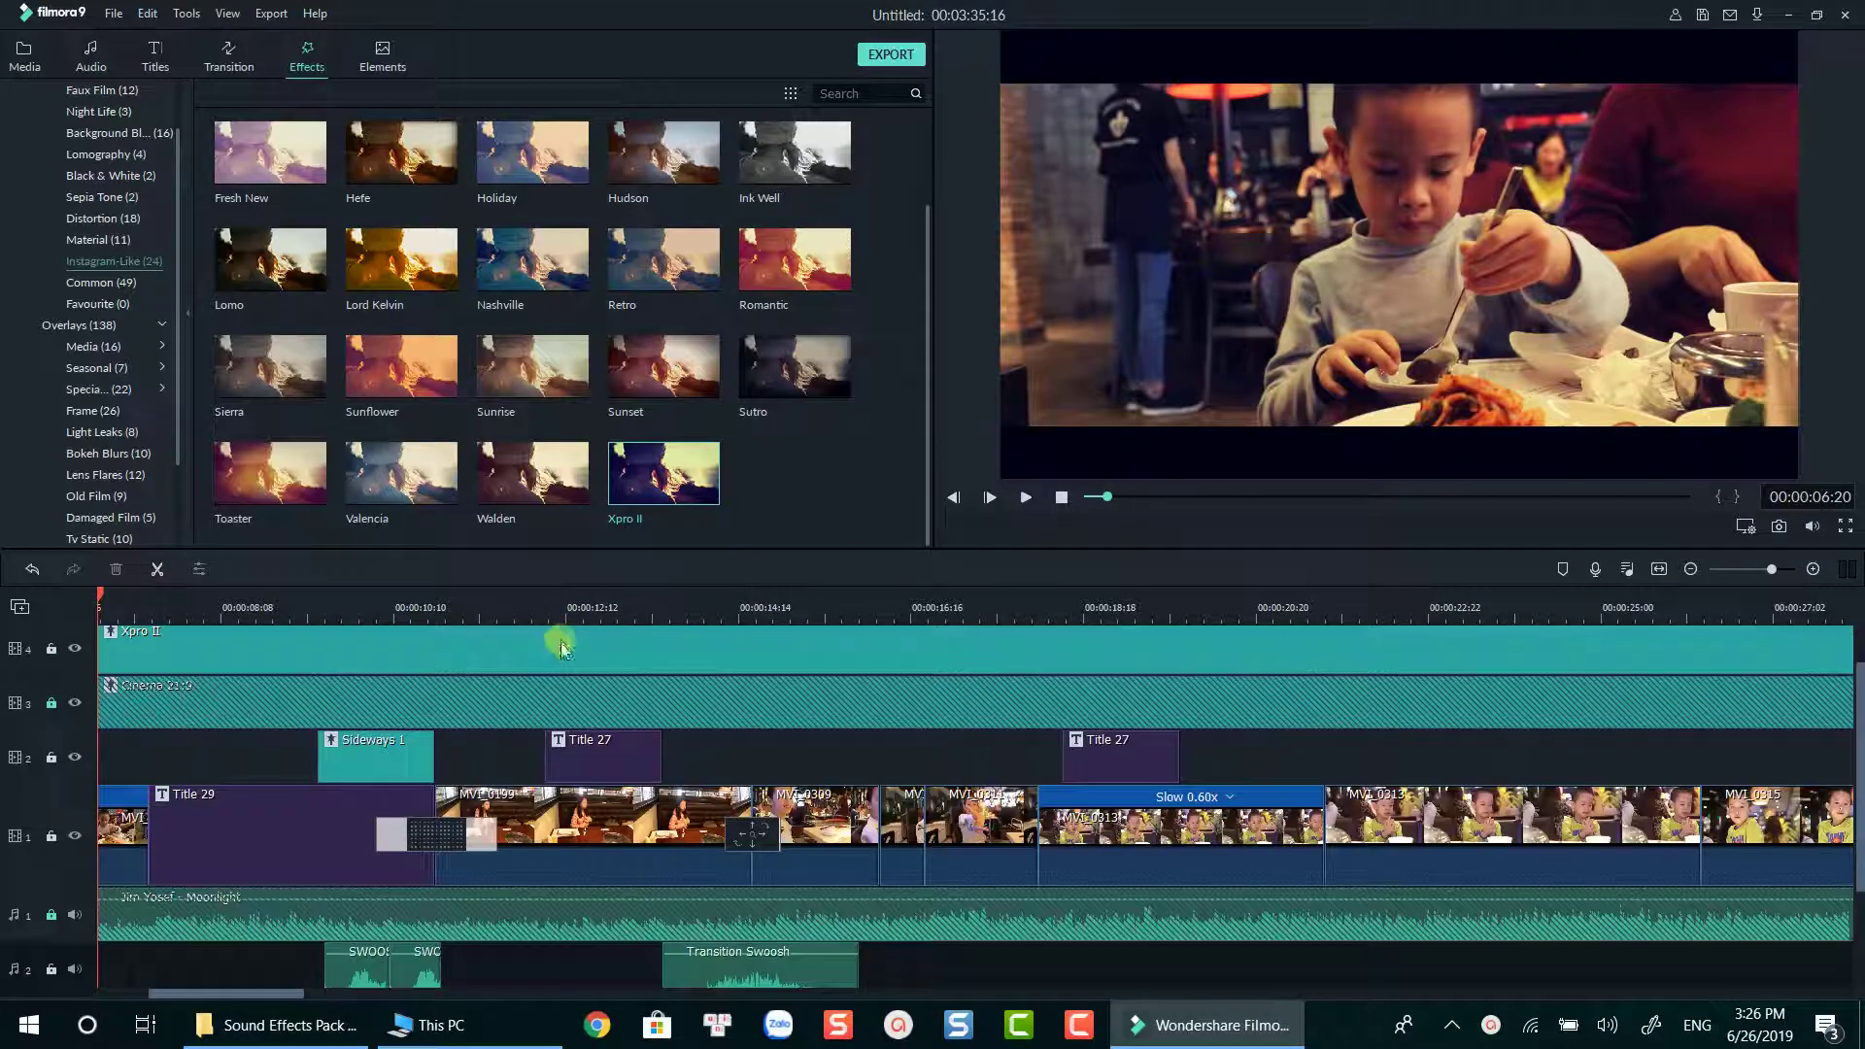
{"action": "key", "text": "space"}
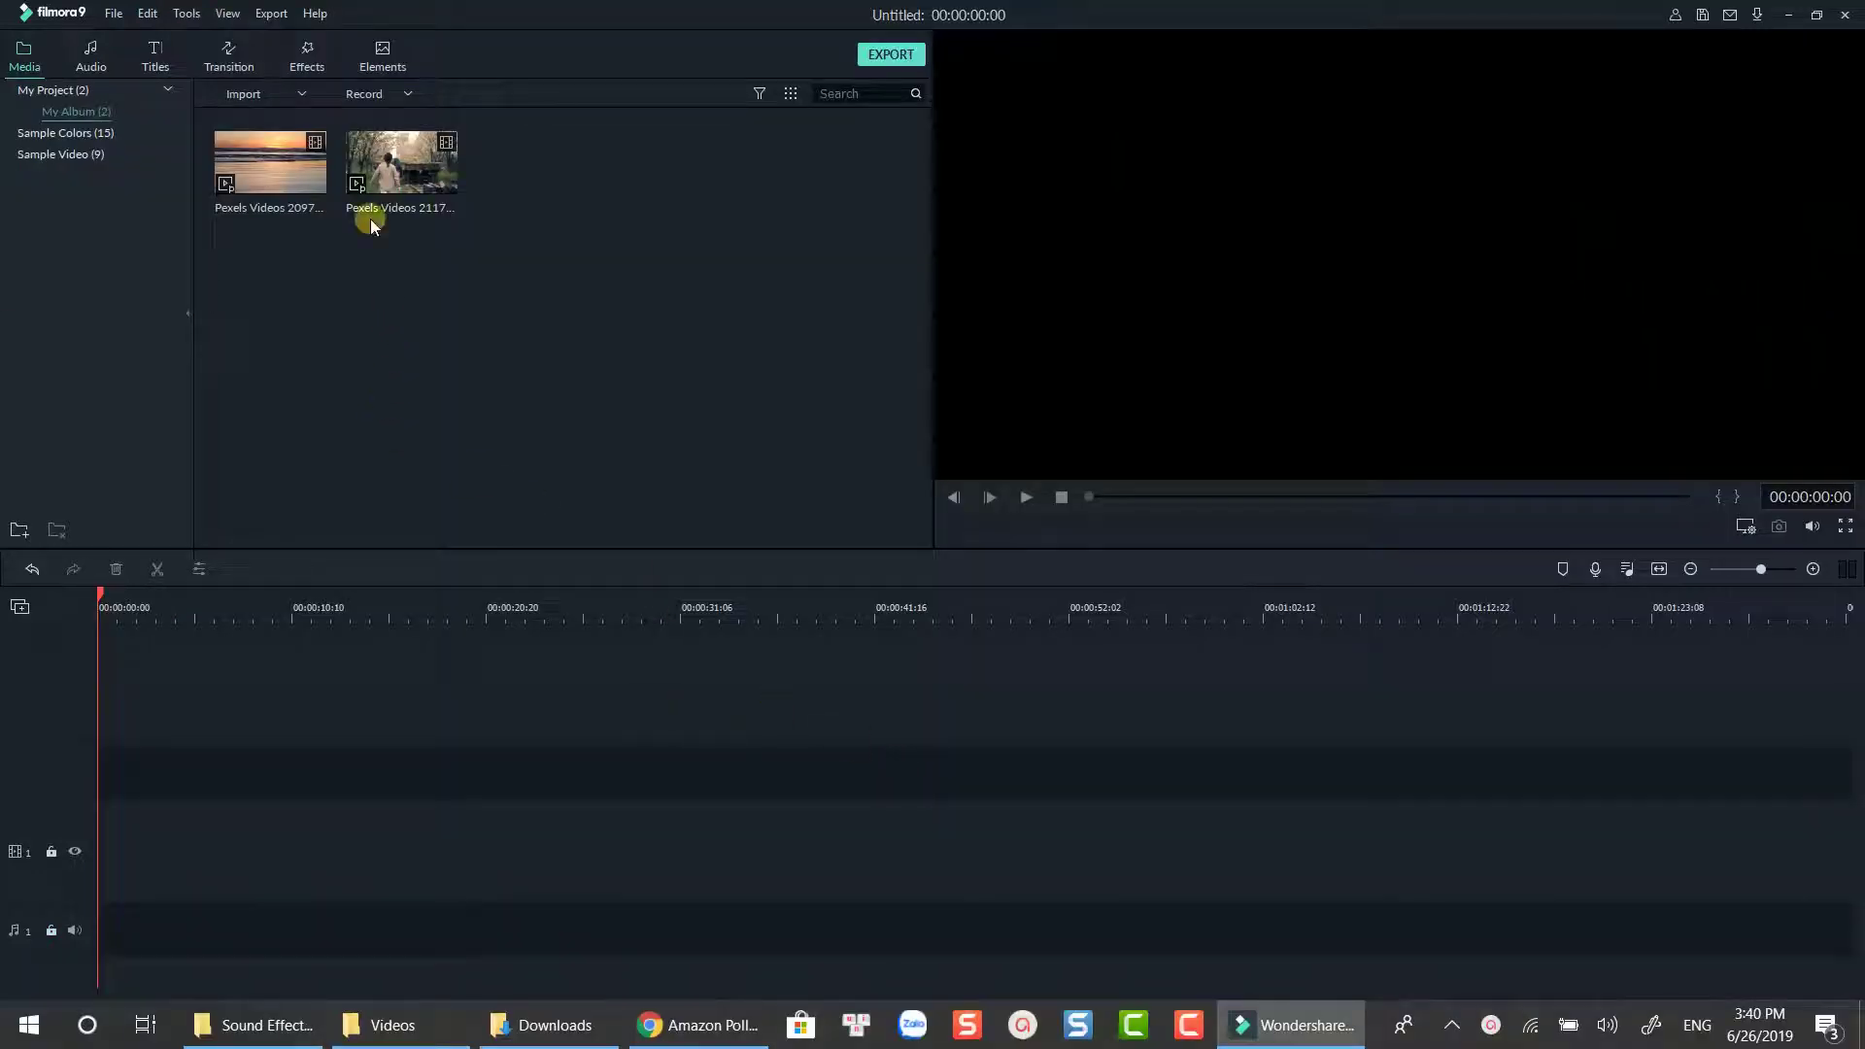
Step: Add Title 27 at the start of video track 1 and preview it
{"action": "left_click", "coordinate": [160, 63]}
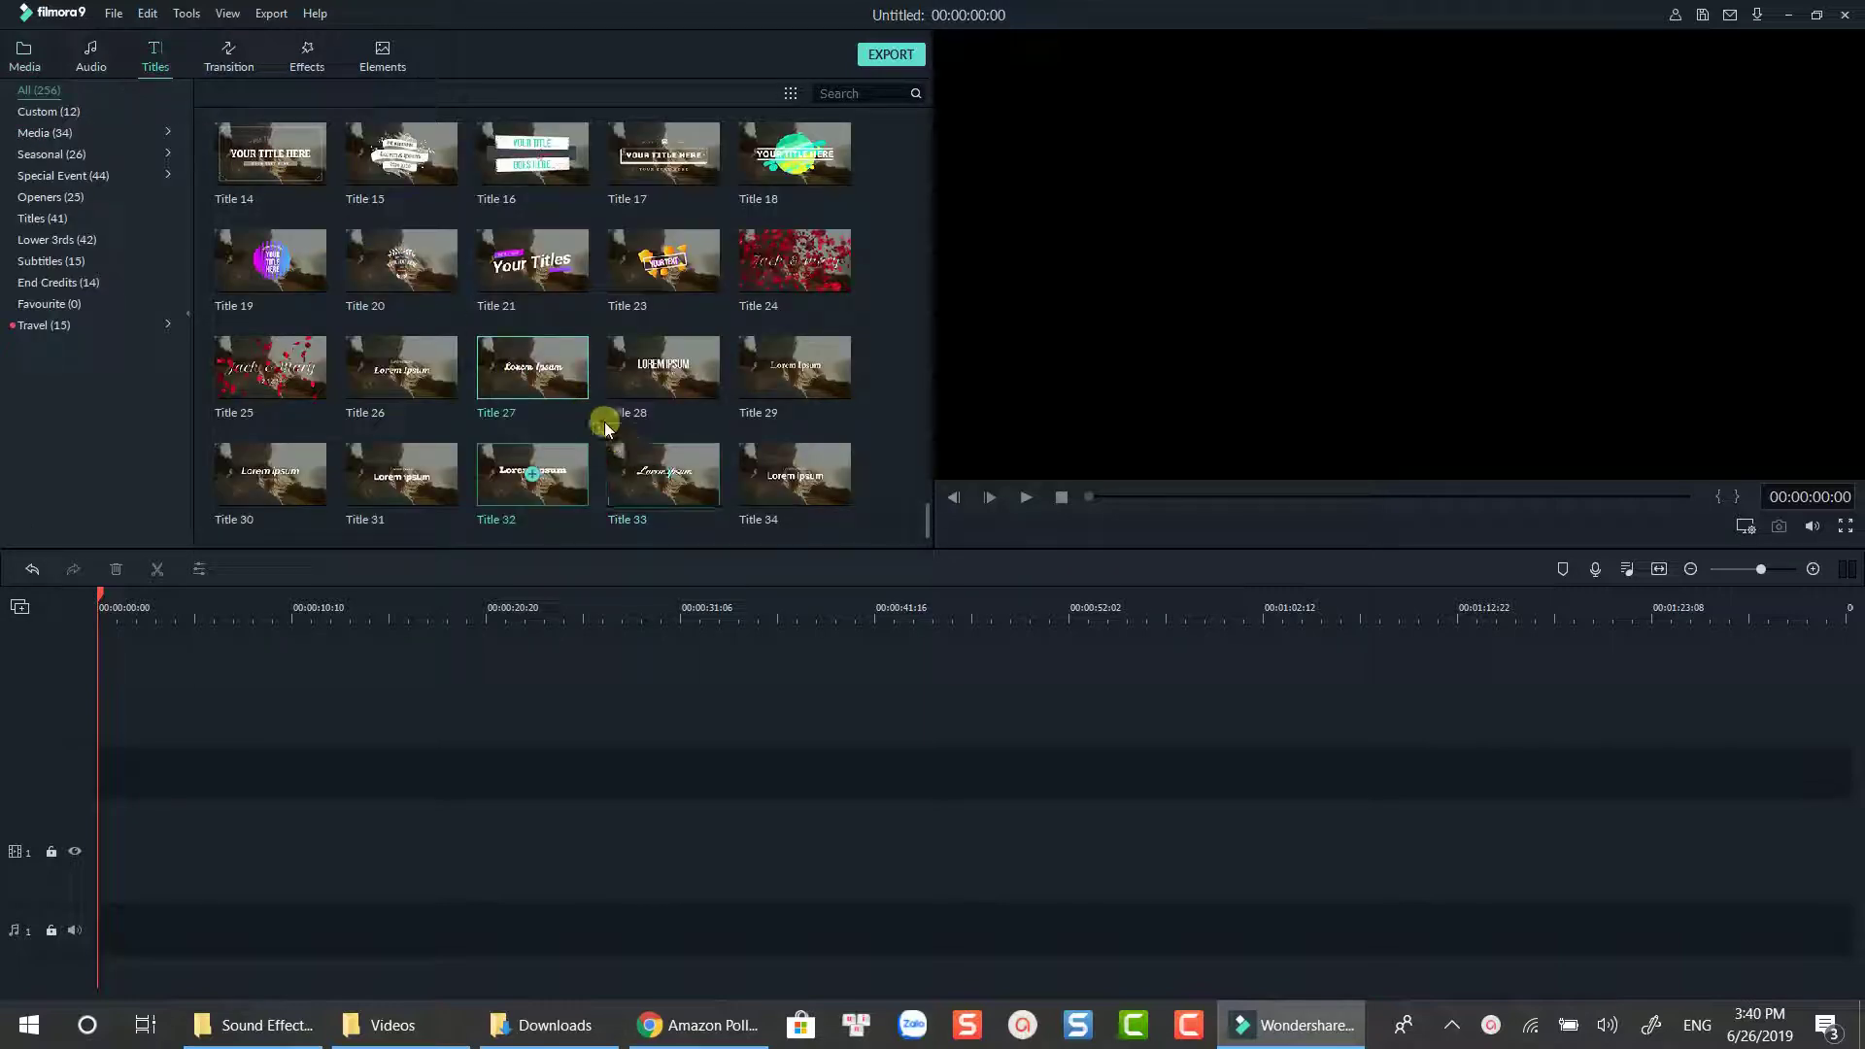
{"action": "left_click_drag", "start_coordinate": [561, 394], "coordinate": [103, 853]}
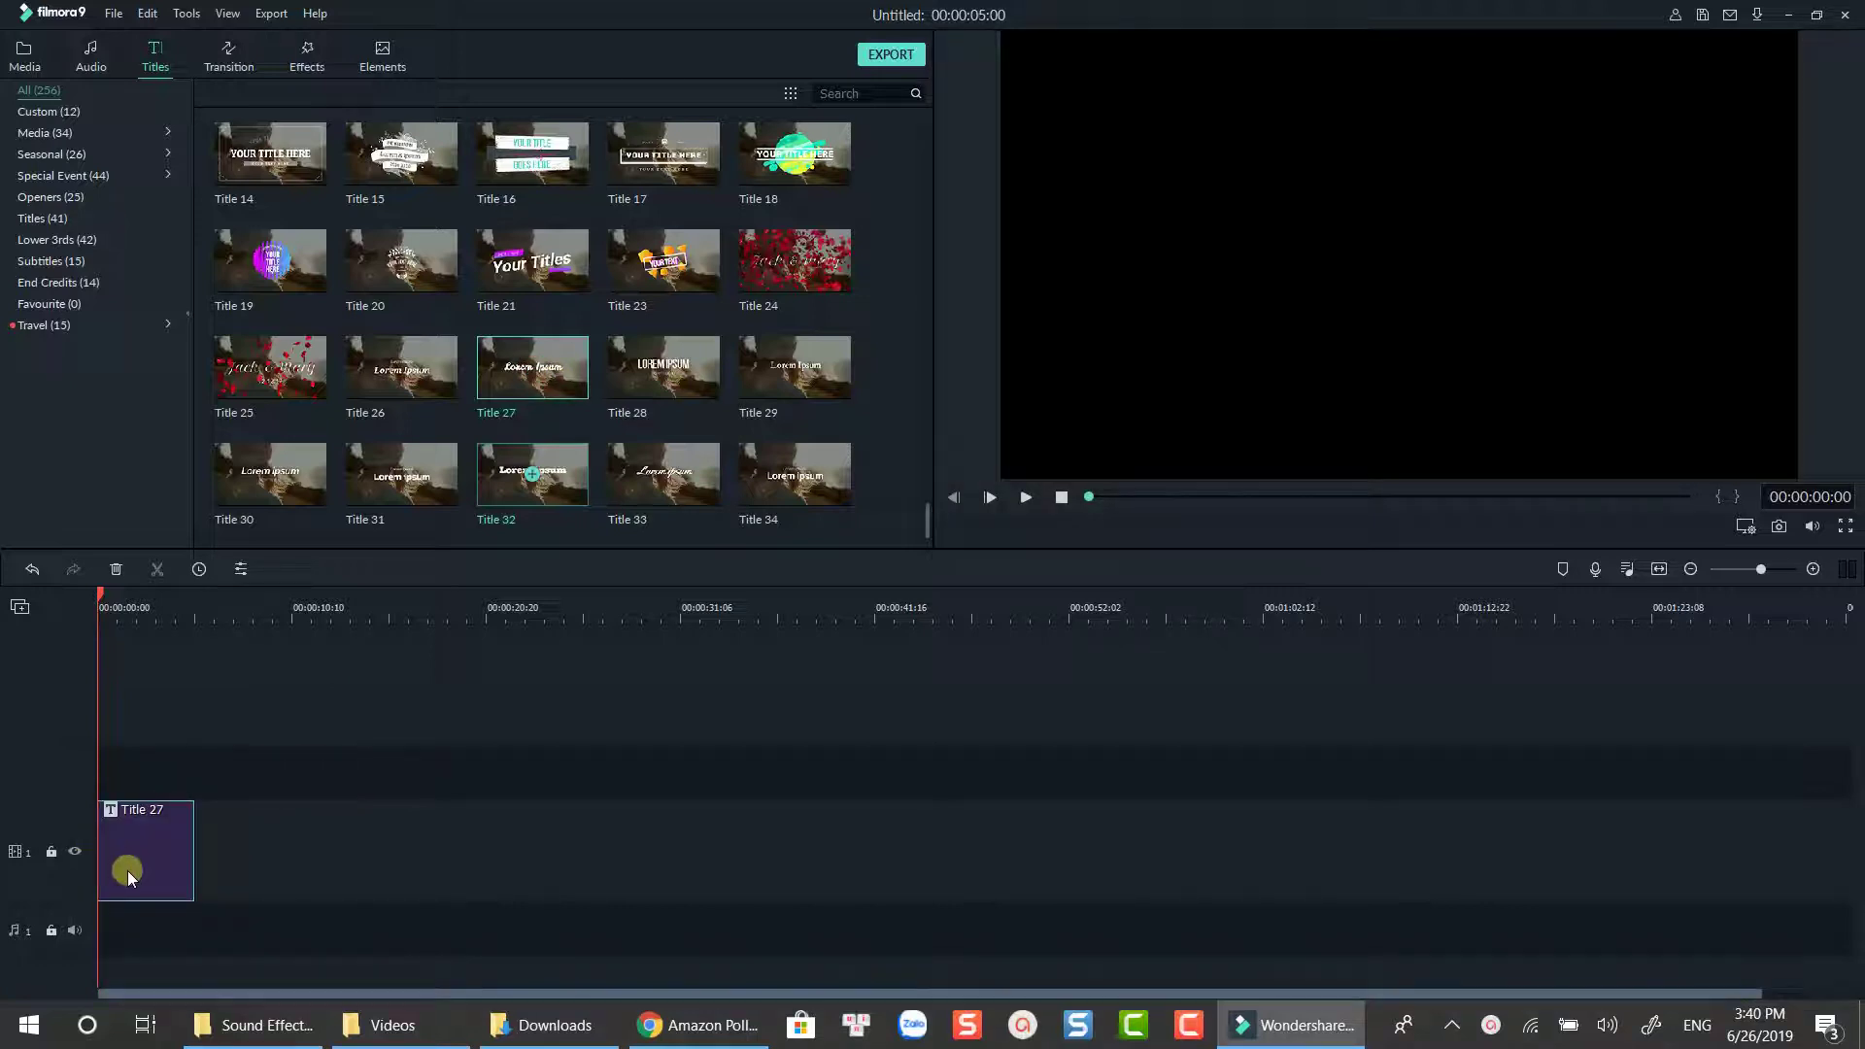
{"action": "key", "text": "space"}
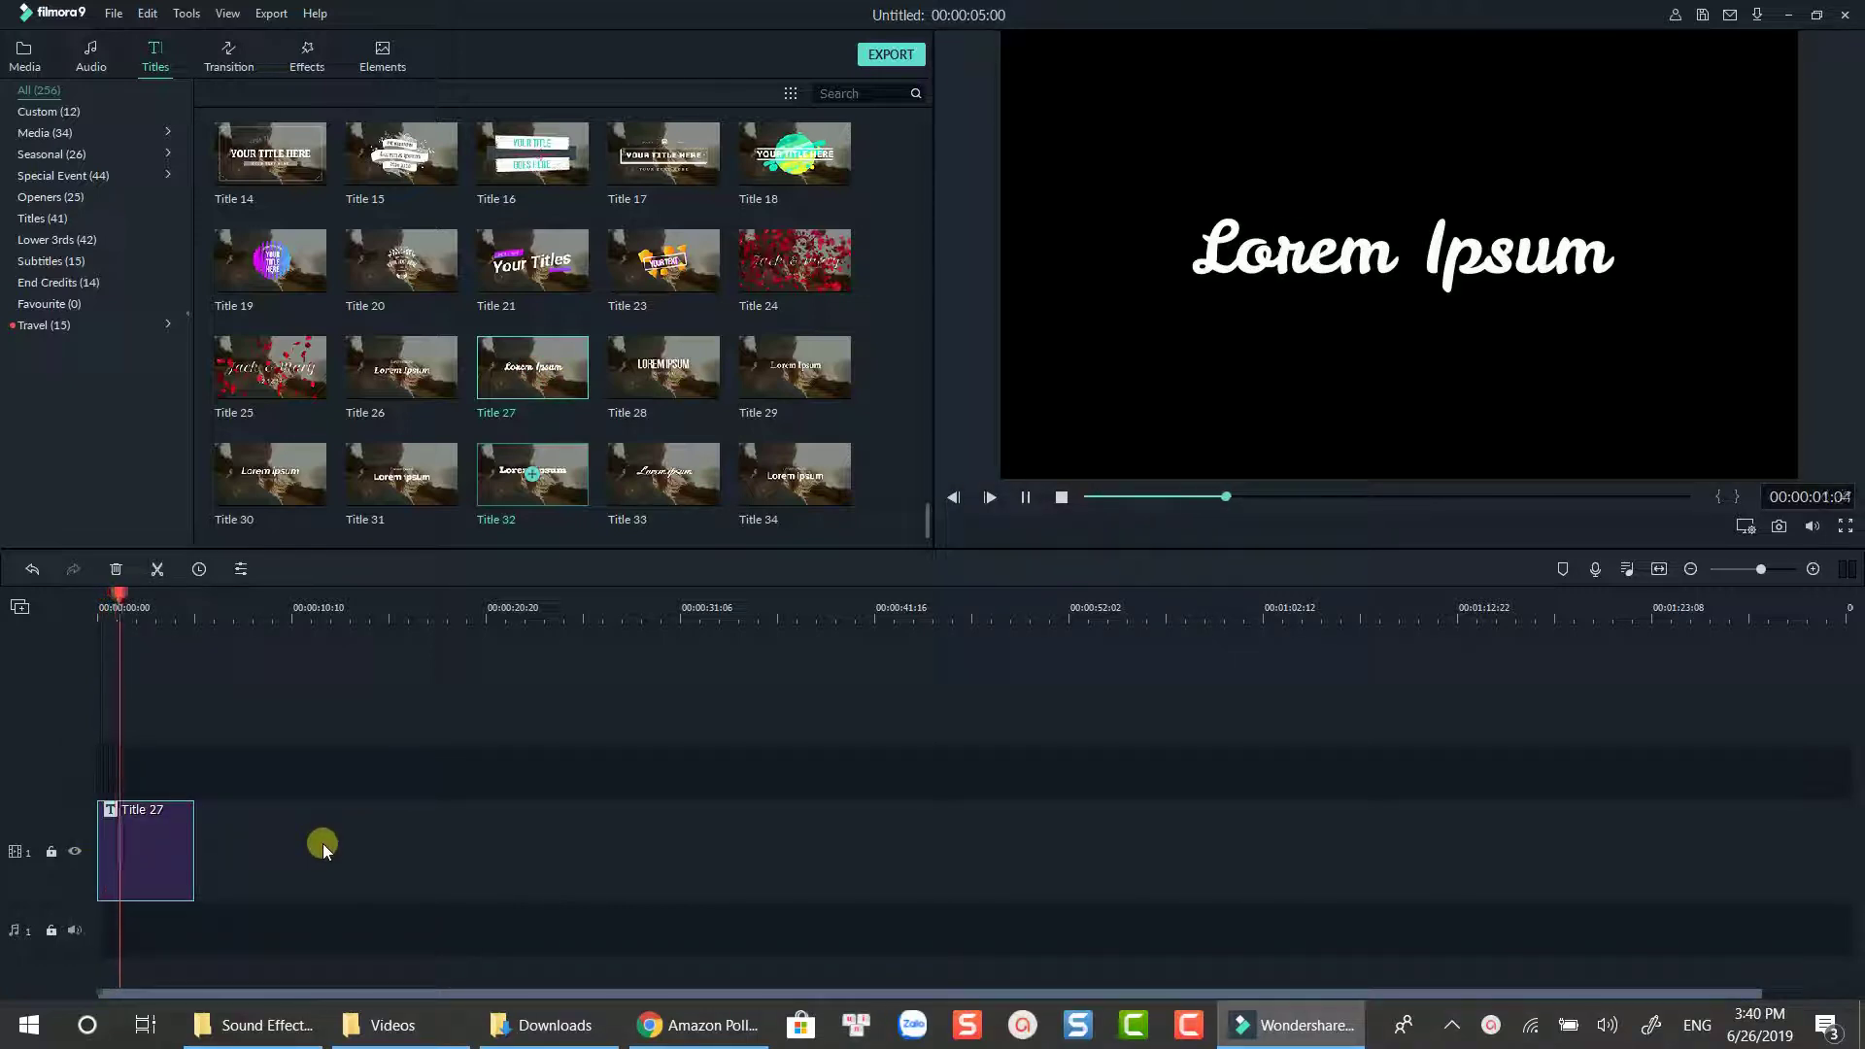
{"action": "key", "text": "space"}
Step: Give the Title 27 clip the Zoom in animation preset
{"action": "double_click", "coordinate": [143, 846]}
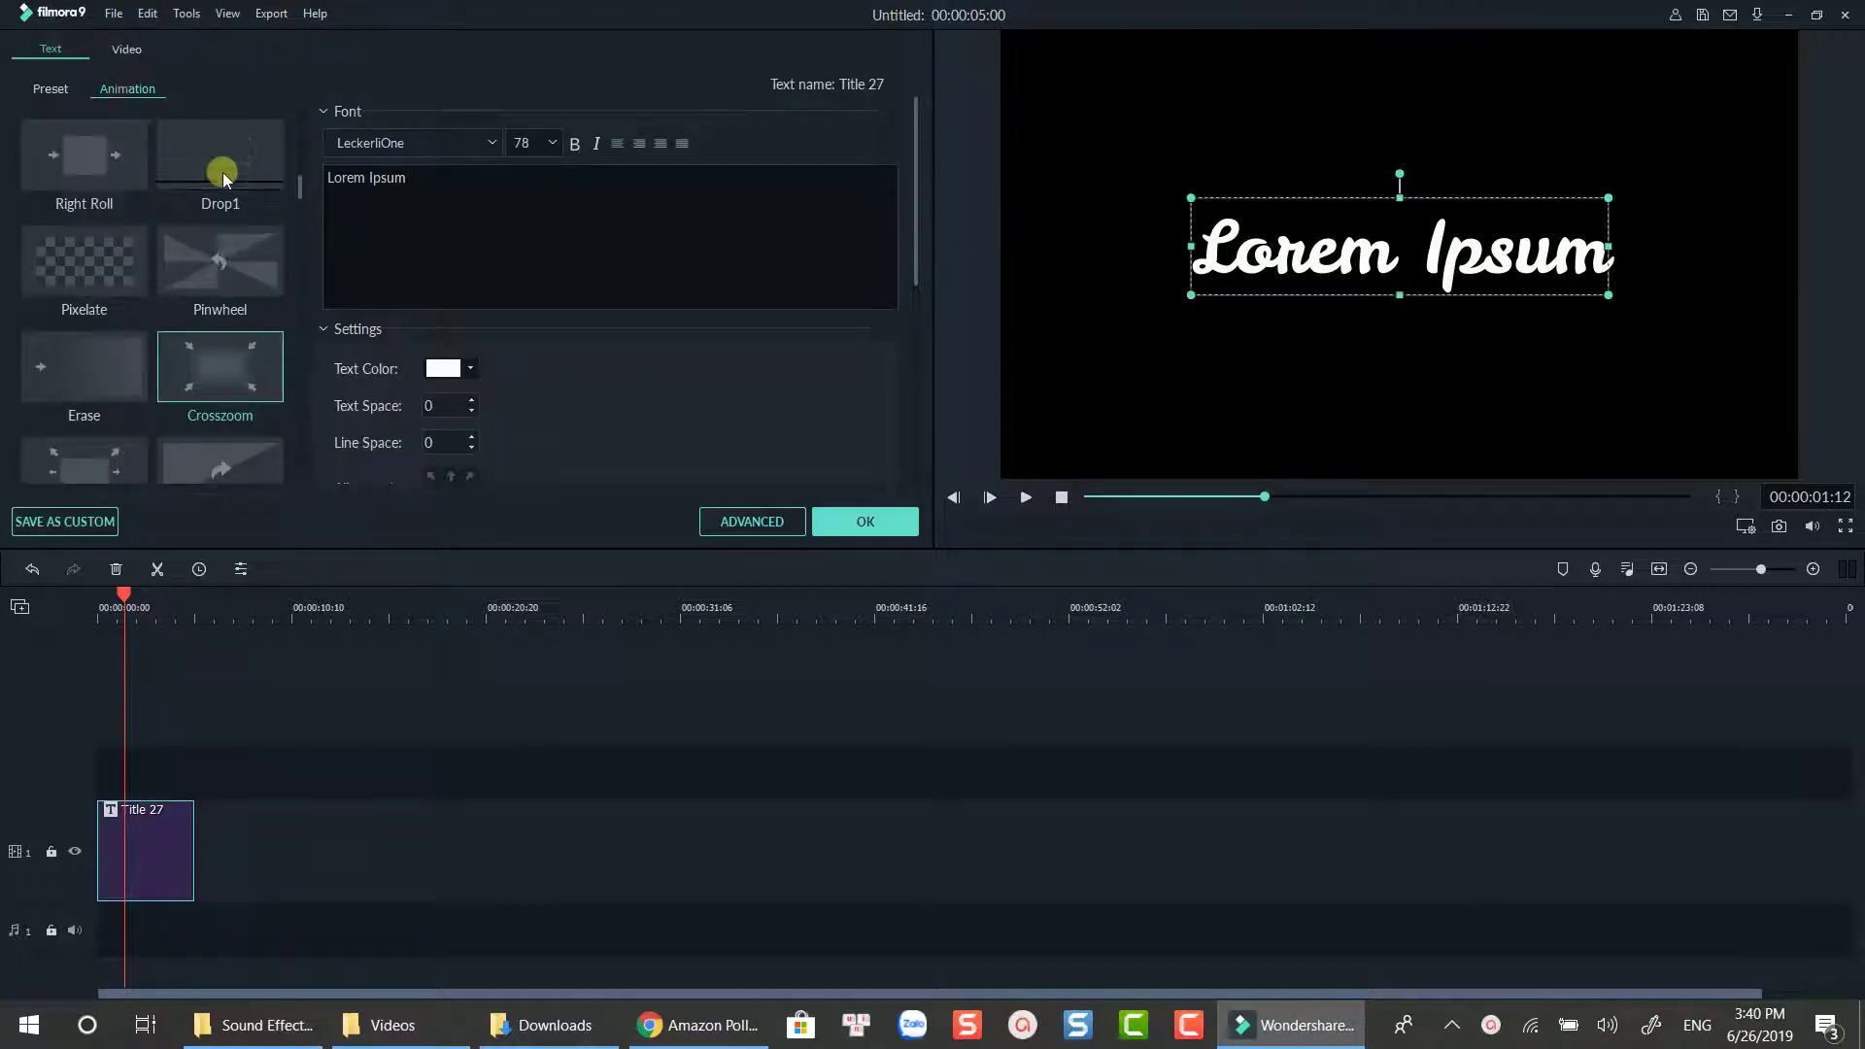
{"action": "scroll", "coordinate": [223, 172], "scroll_direction": "down", "scroll_amount": 5}
{"action": "left_click", "coordinate": [94, 421]}
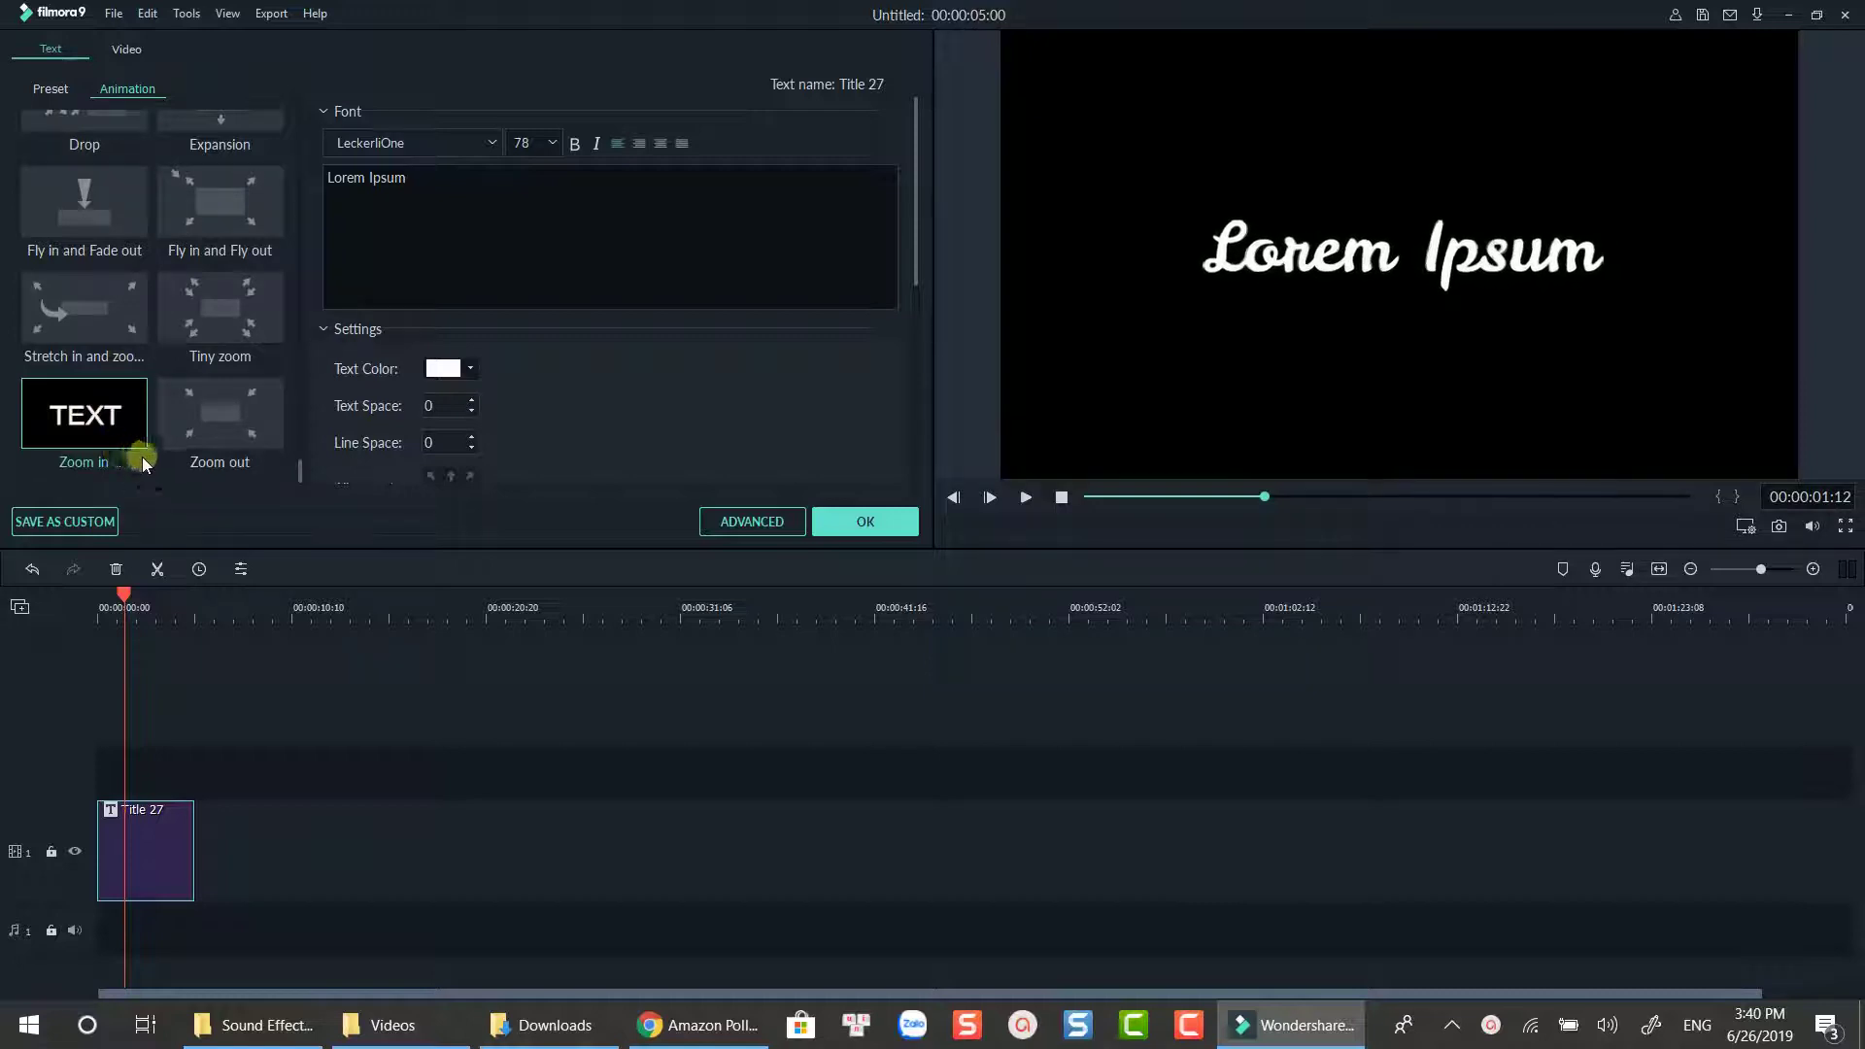
Step: Replace Lorem Ipsum with 'JKN Presents' and set its font to Lobster Two
{"action": "left_click_drag", "start_coordinate": [442, 175], "coordinate": [322, 175]}
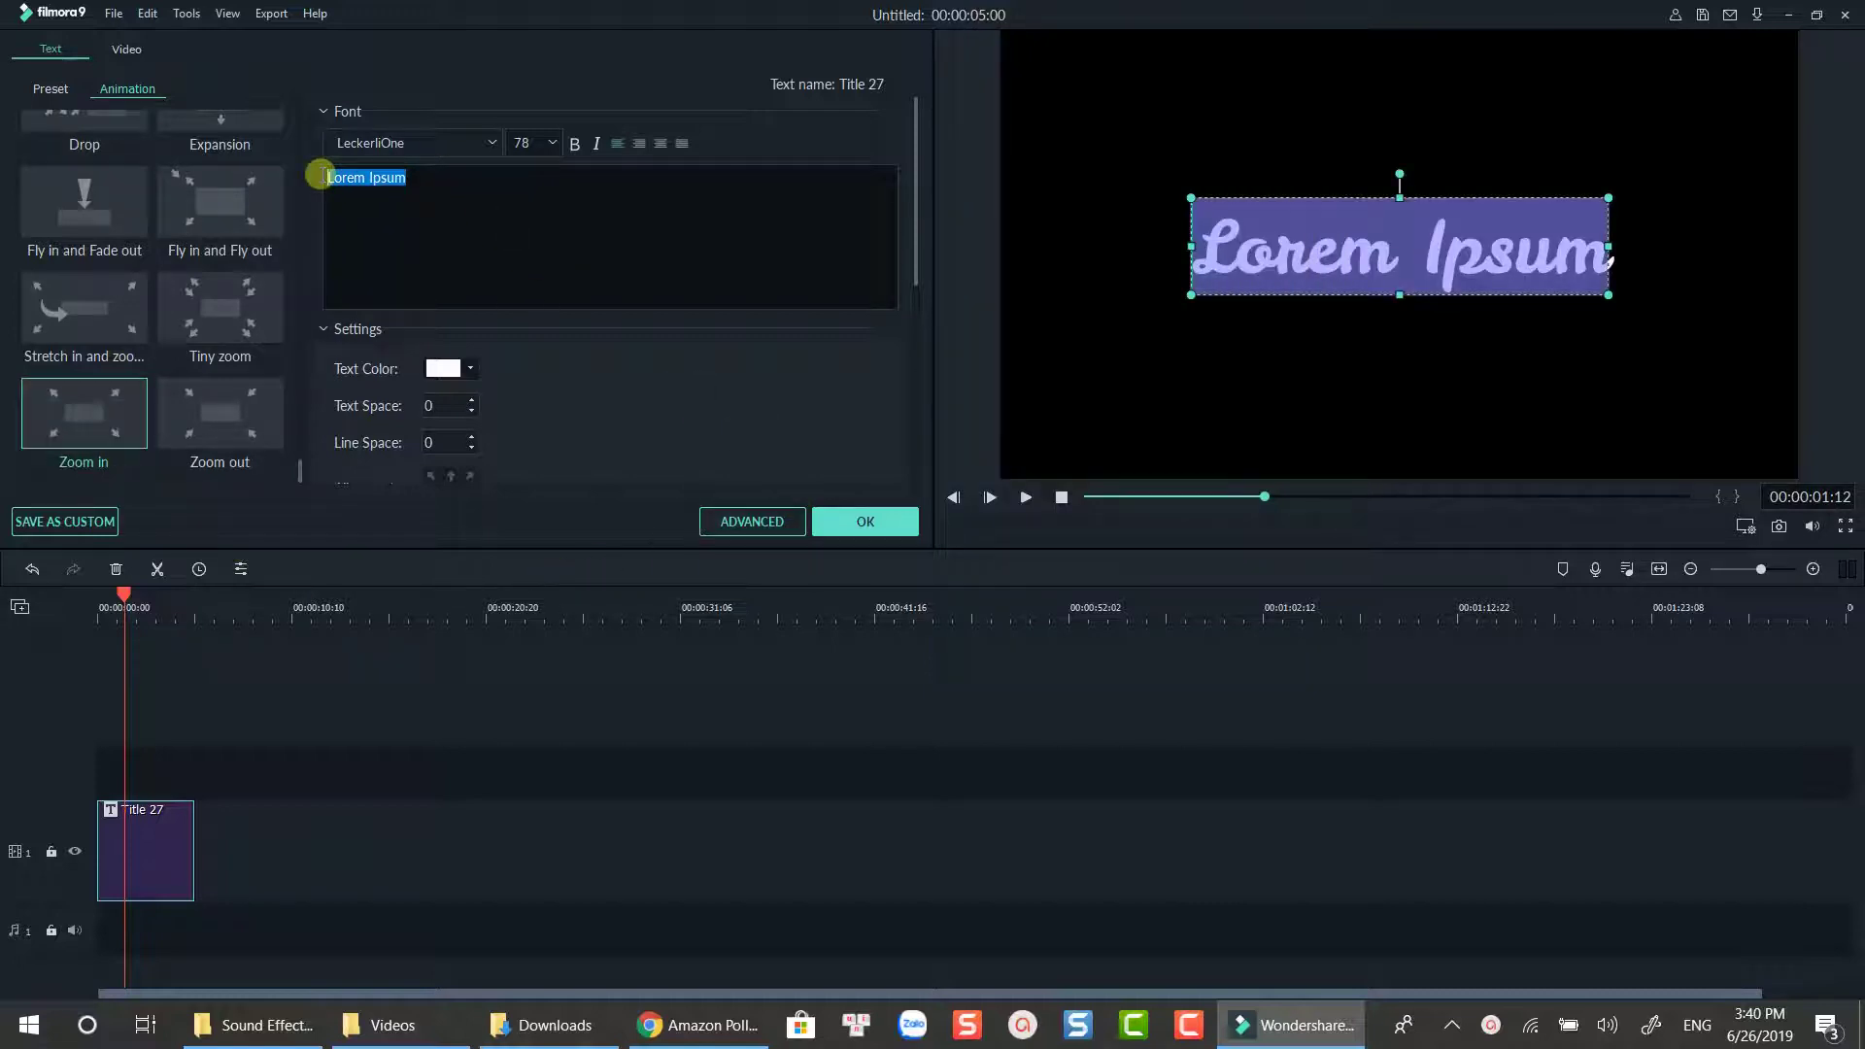
{"action": "type", "text": "JNK"}
{"action": "key", "text": "BackSpace"}
{"action": "type", "text": "KN Presents"}
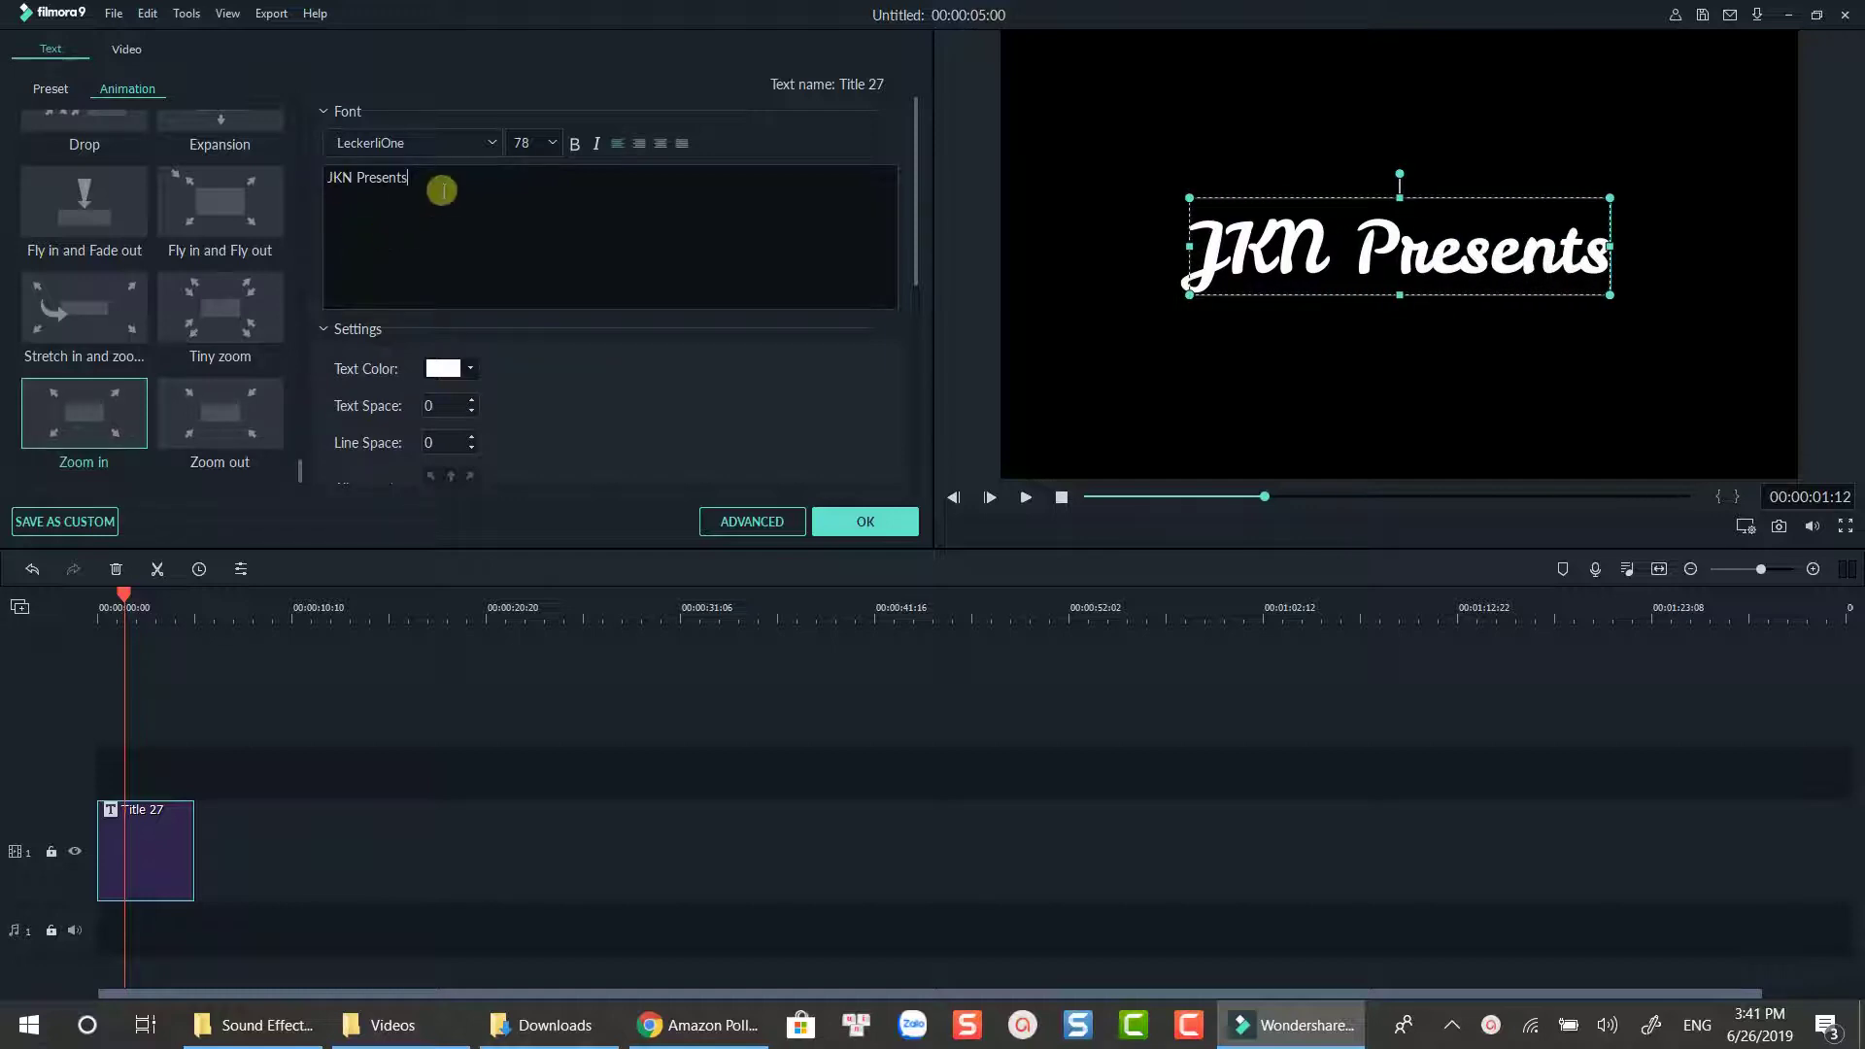
{"action": "left_click_drag", "start_coordinate": [437, 184], "coordinate": [321, 176]}
{"action": "left_click", "coordinate": [492, 143]}
{"action": "left_click", "coordinate": [419, 331]}
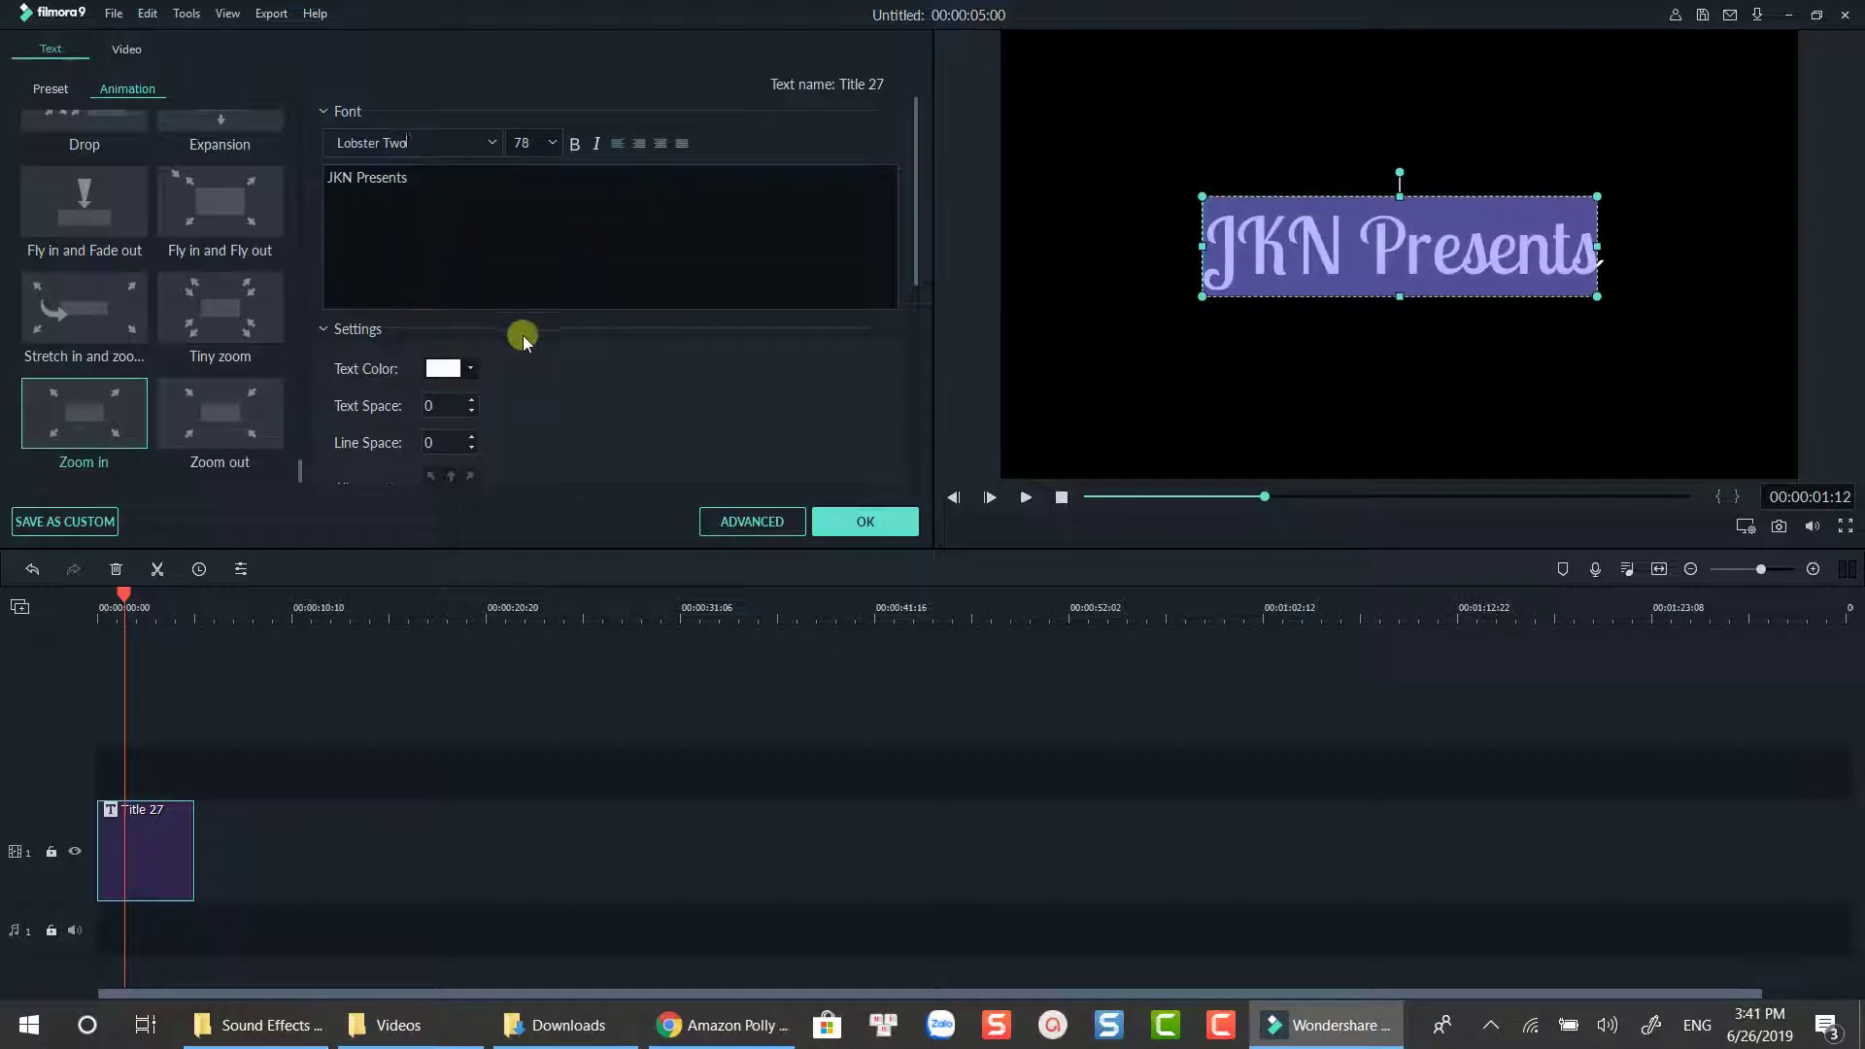
Step: In Advanced Text Edit, resize, realign and centre the JKN Presents text box
{"action": "left_click", "coordinate": [750, 522]}
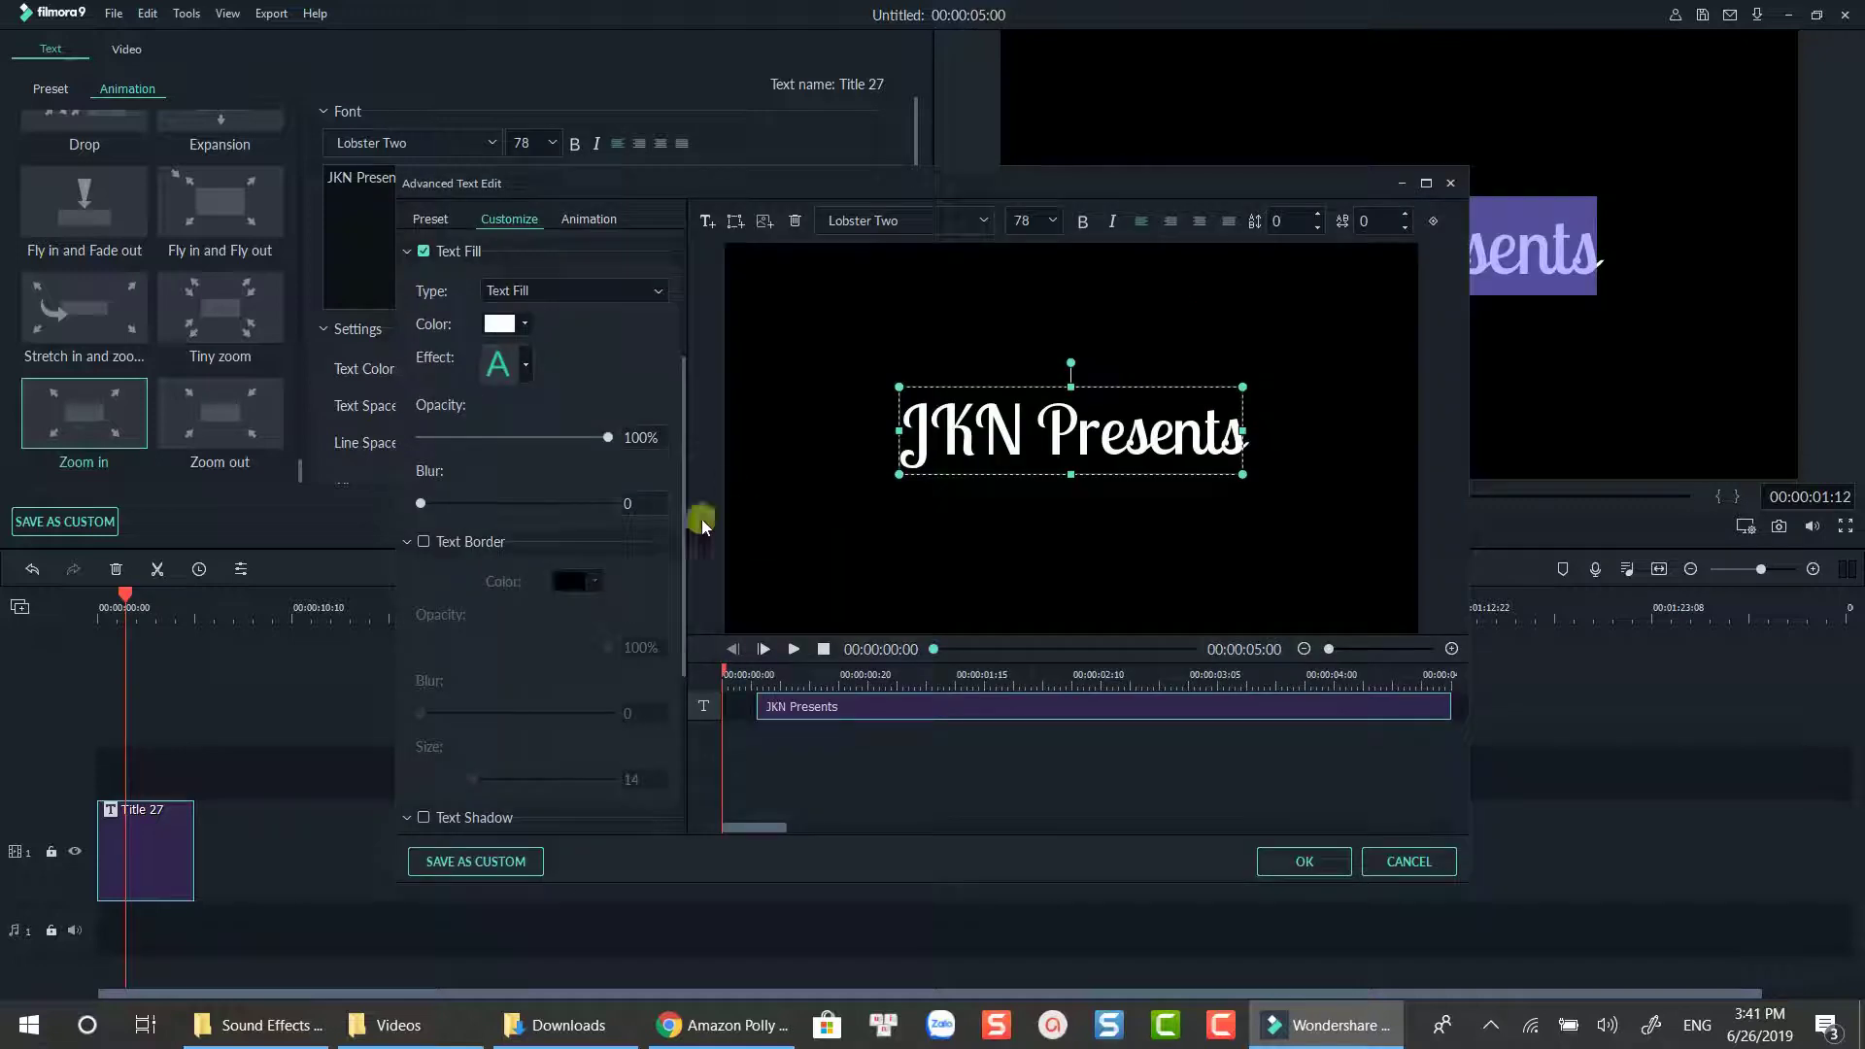
{"action": "left_click_drag", "start_coordinate": [907, 473], "coordinate": [866, 505]}
{"action": "left_click", "coordinate": [1200, 220]}
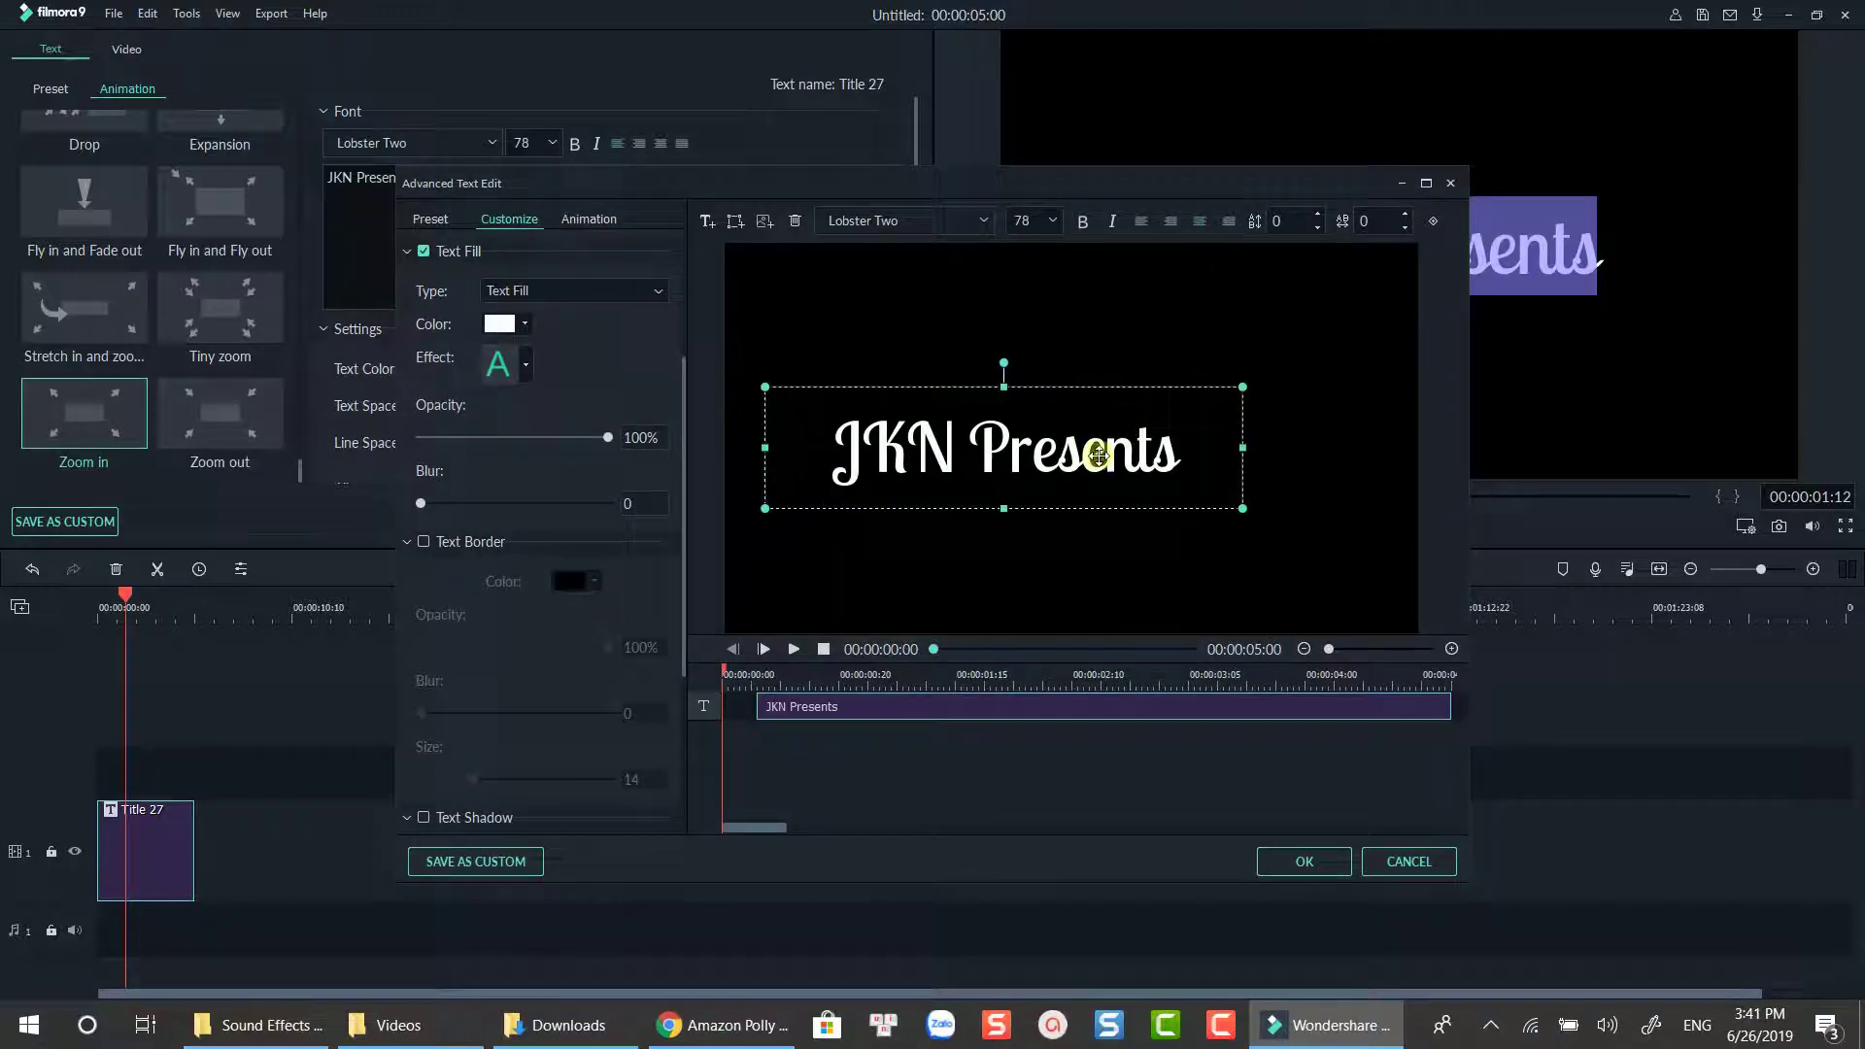
{"action": "left_click_drag", "start_coordinate": [1100, 453], "coordinate": [1184, 452]}
Step: Fill the word JKN with red and add a light blue-white text border
{"action": "double_click", "coordinate": [1054, 439]}
{"action": "left_click_drag", "start_coordinate": [1040, 439], "coordinate": [919, 439]}
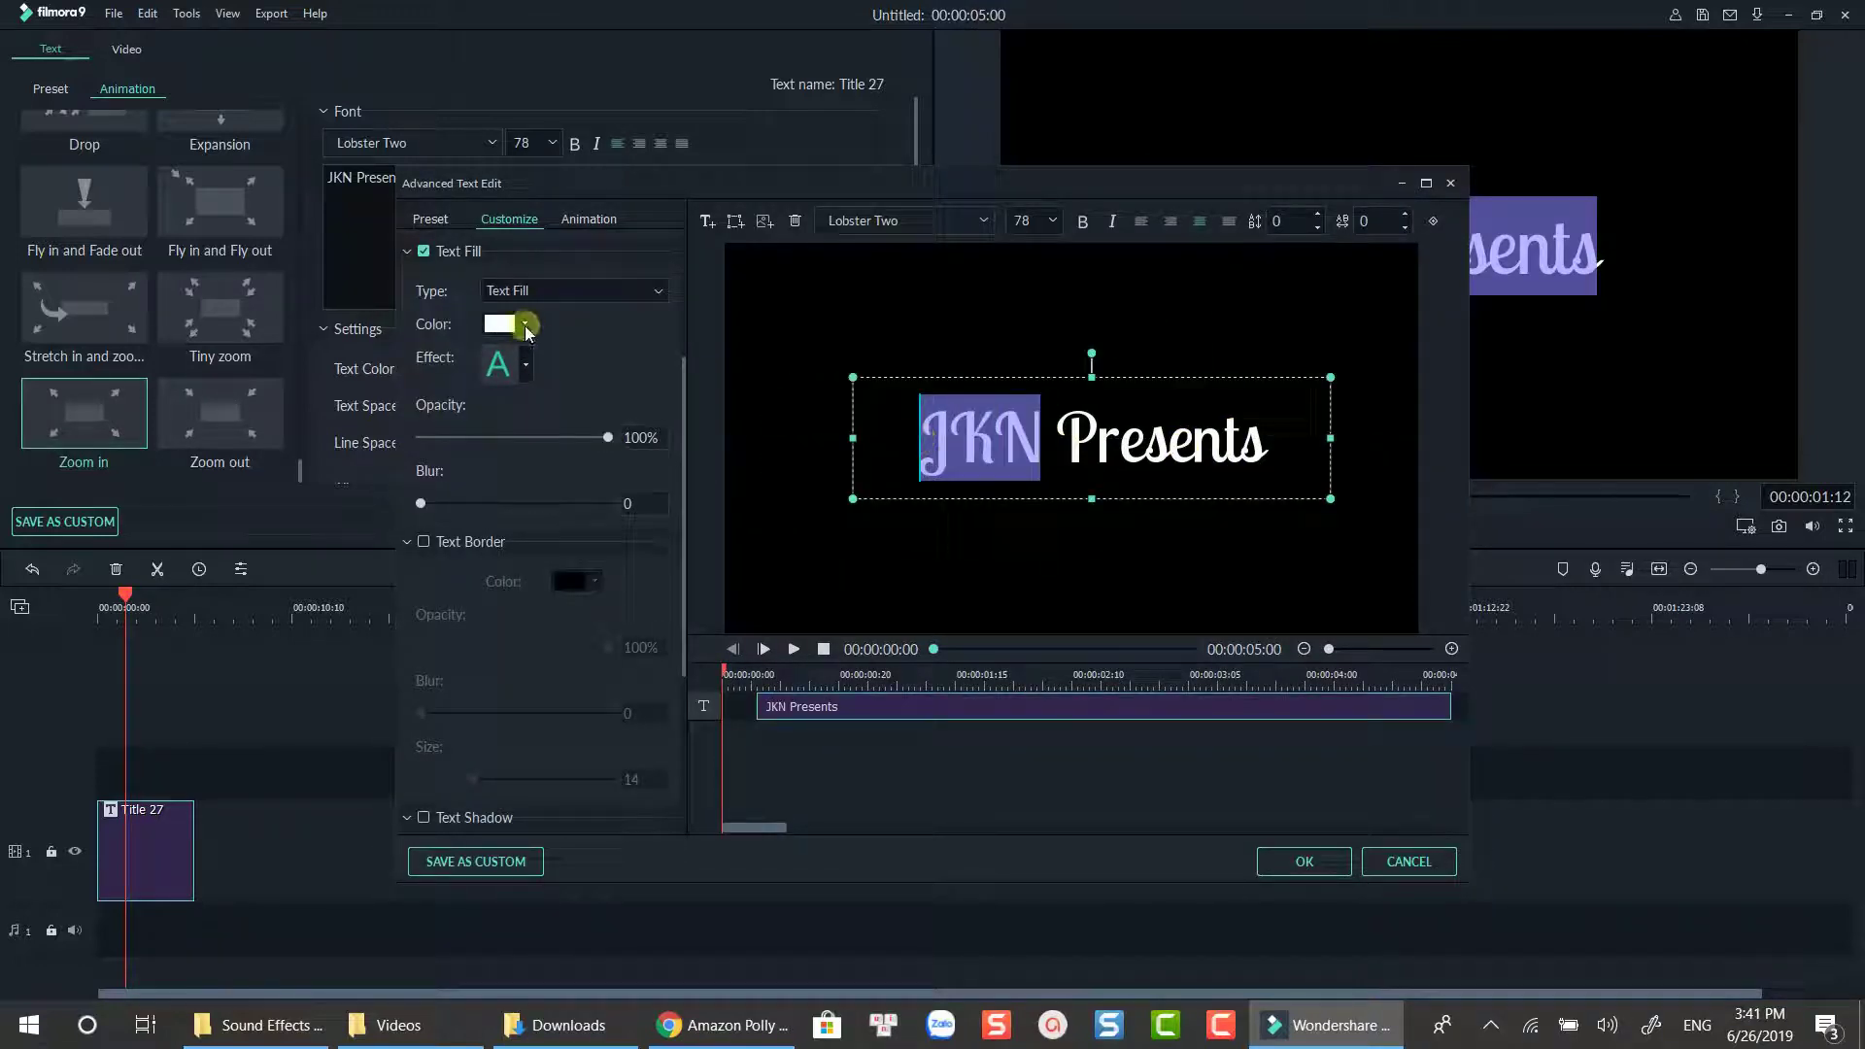
{"action": "left_click", "coordinate": [525, 325]}
{"action": "left_click", "coordinate": [518, 386]}
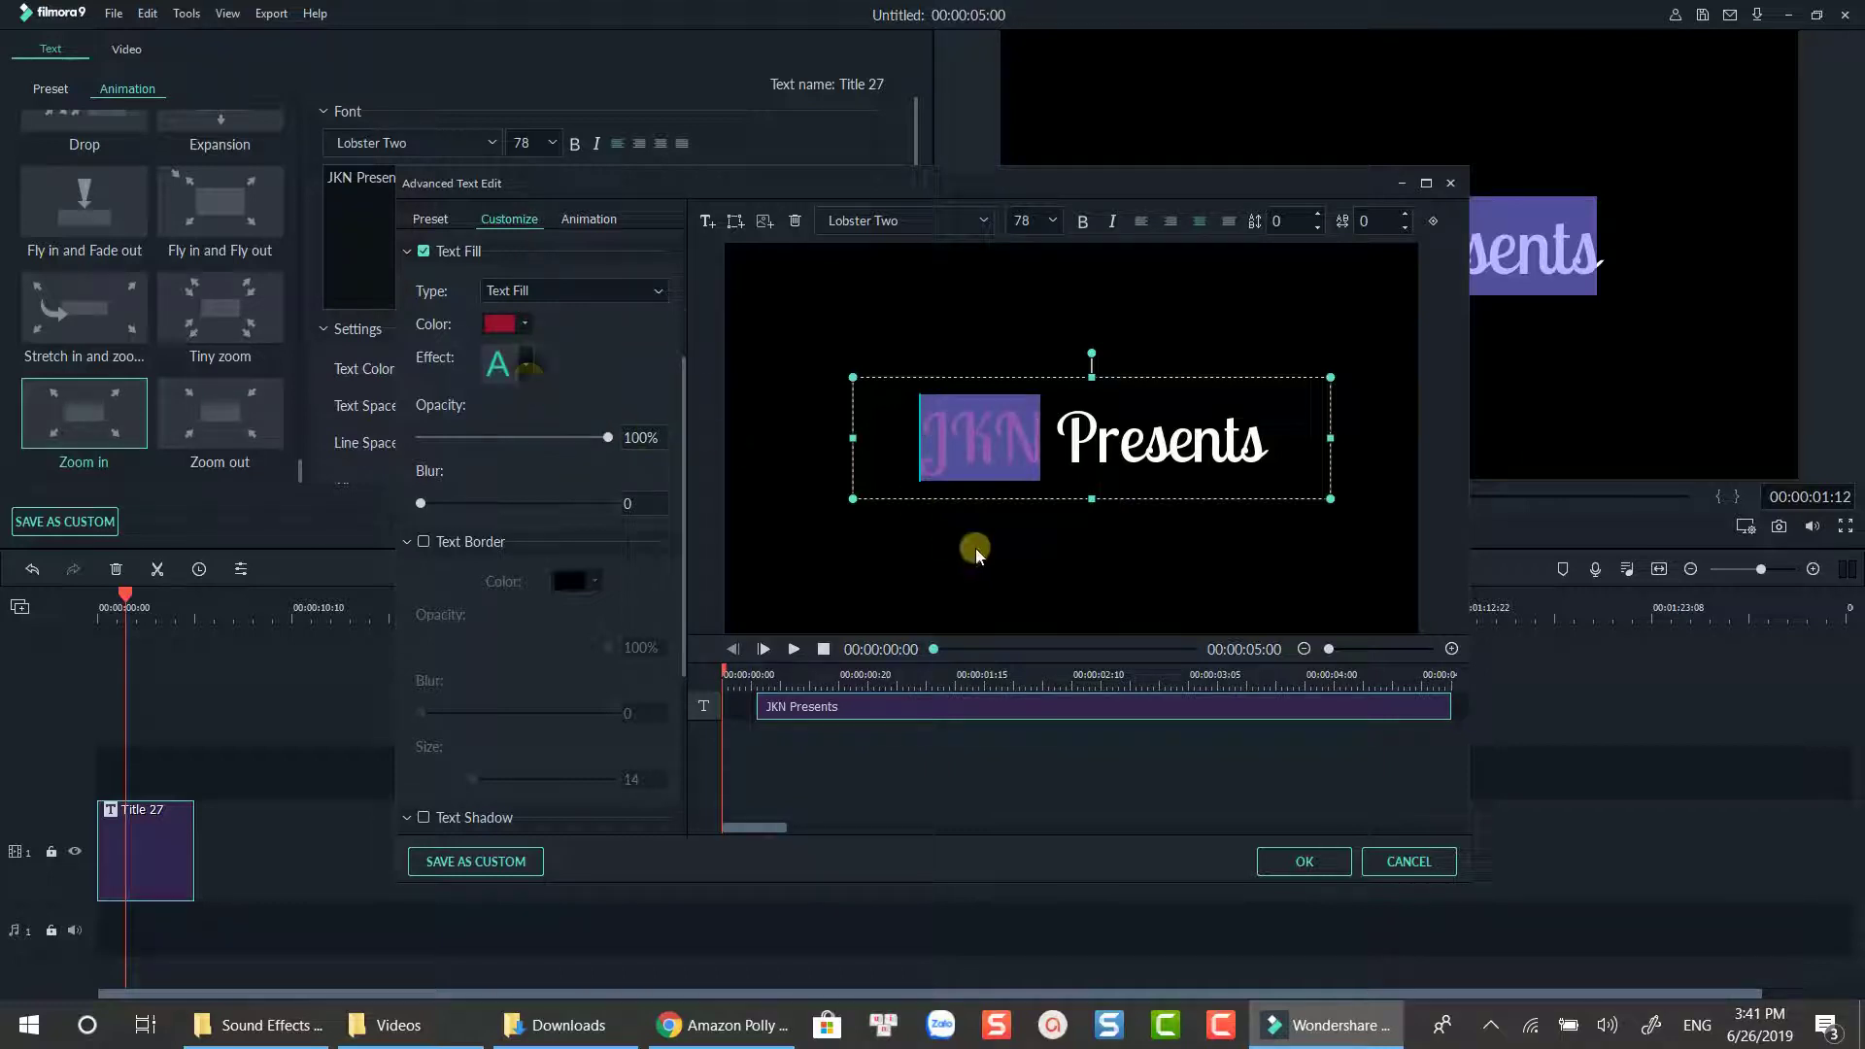
{"action": "left_click", "coordinate": [976, 548]}
{"action": "left_click", "coordinate": [499, 549]}
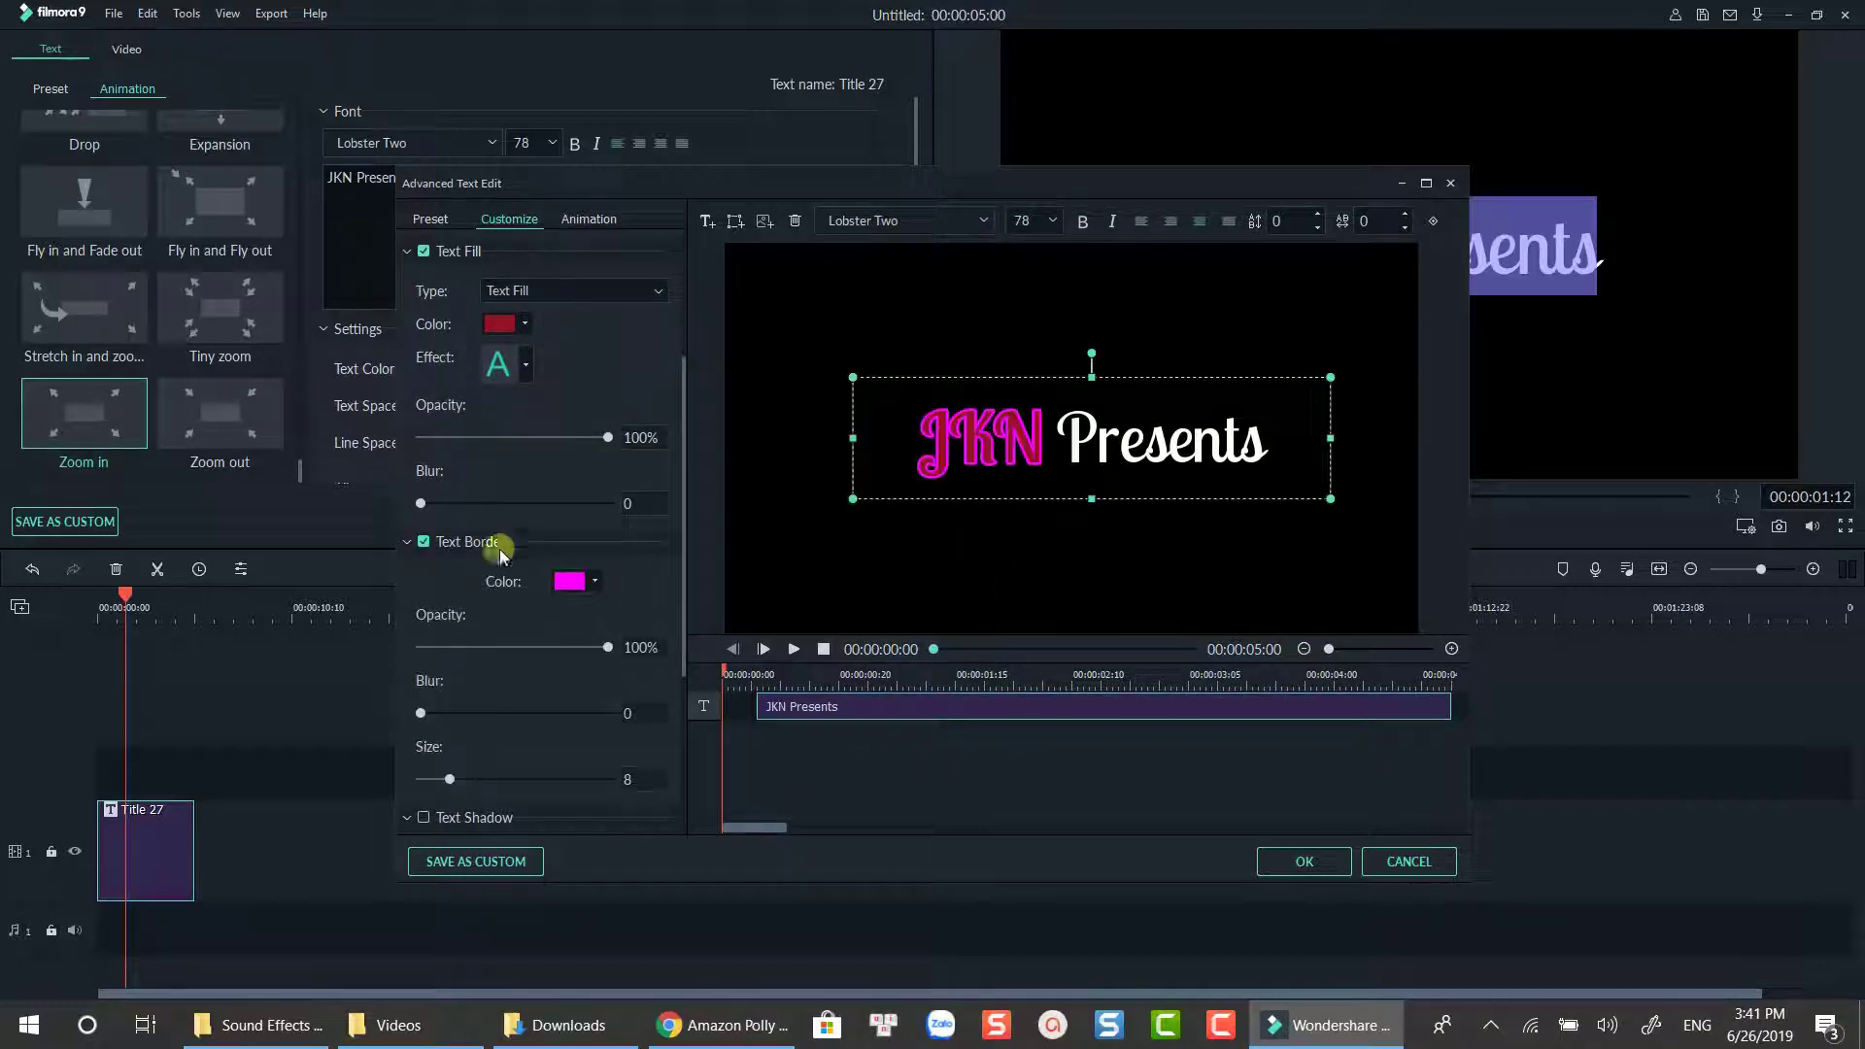
{"action": "left_click", "coordinate": [595, 582]}
{"action": "left_click", "coordinate": [560, 594]}
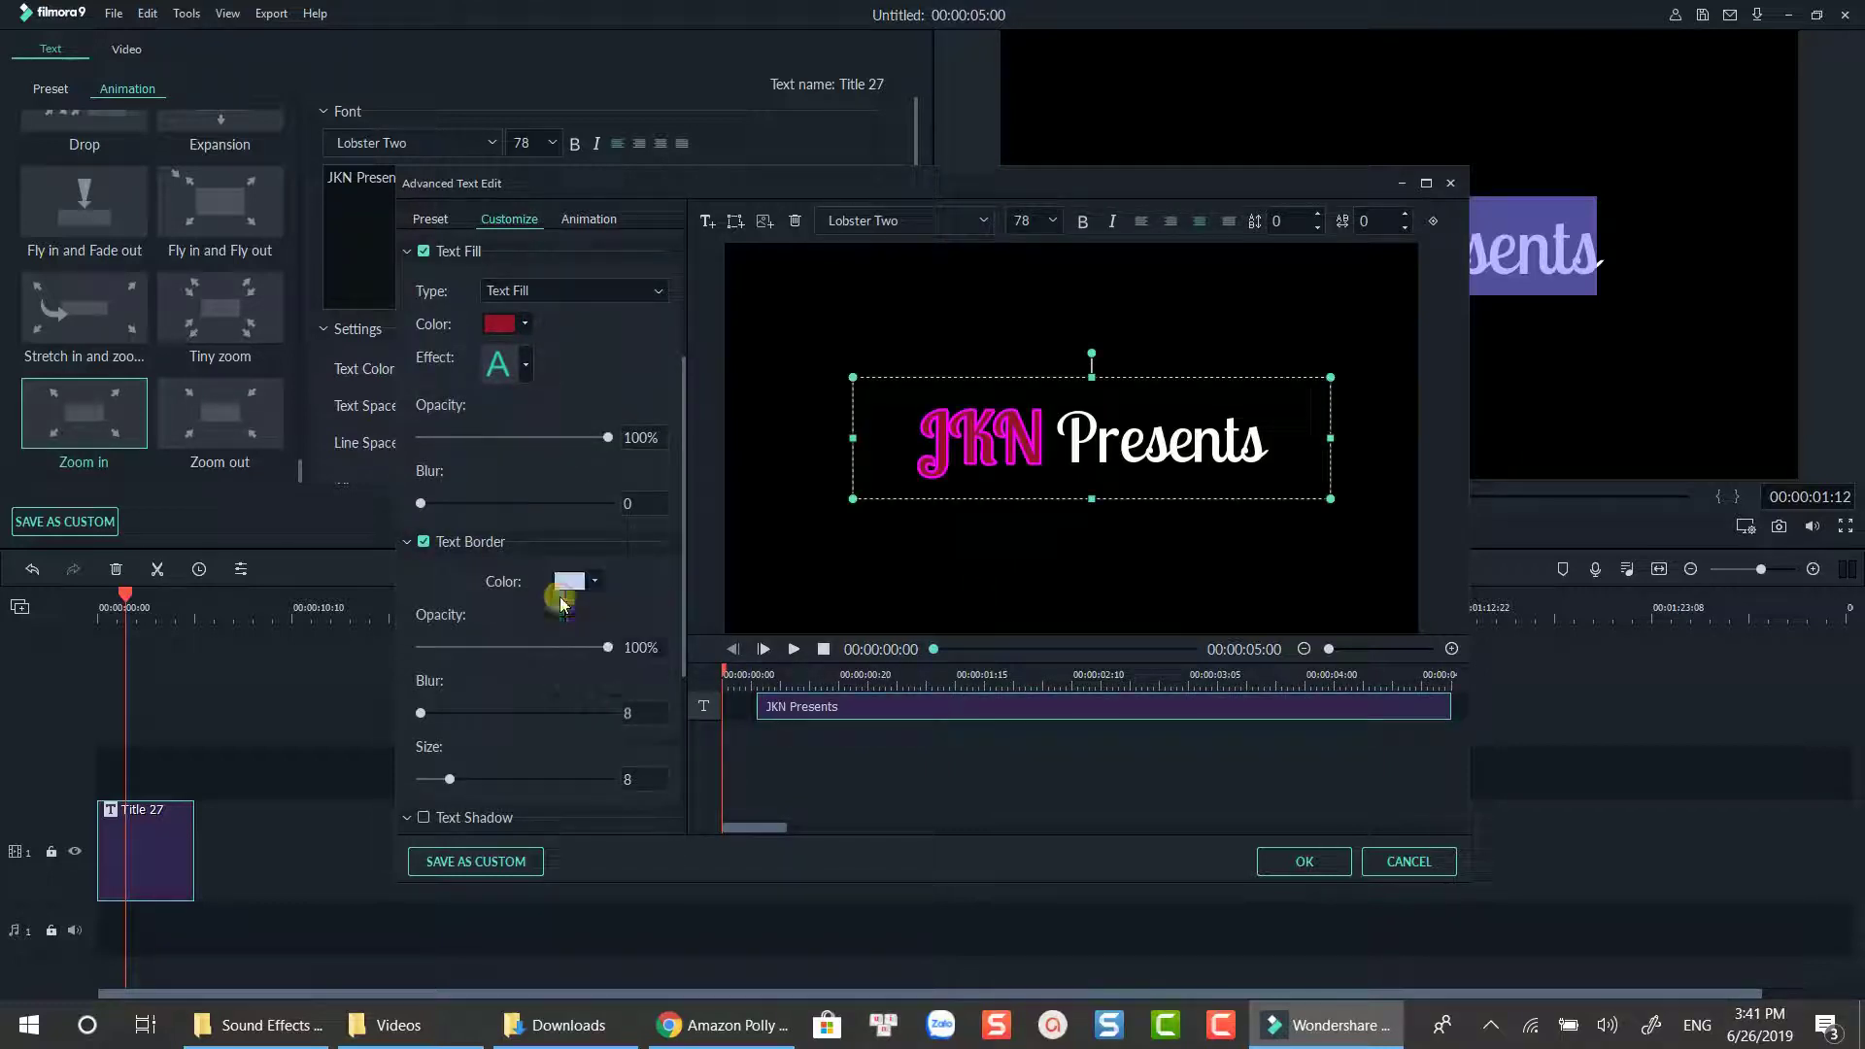
{"action": "left_click", "coordinate": [1042, 572]}
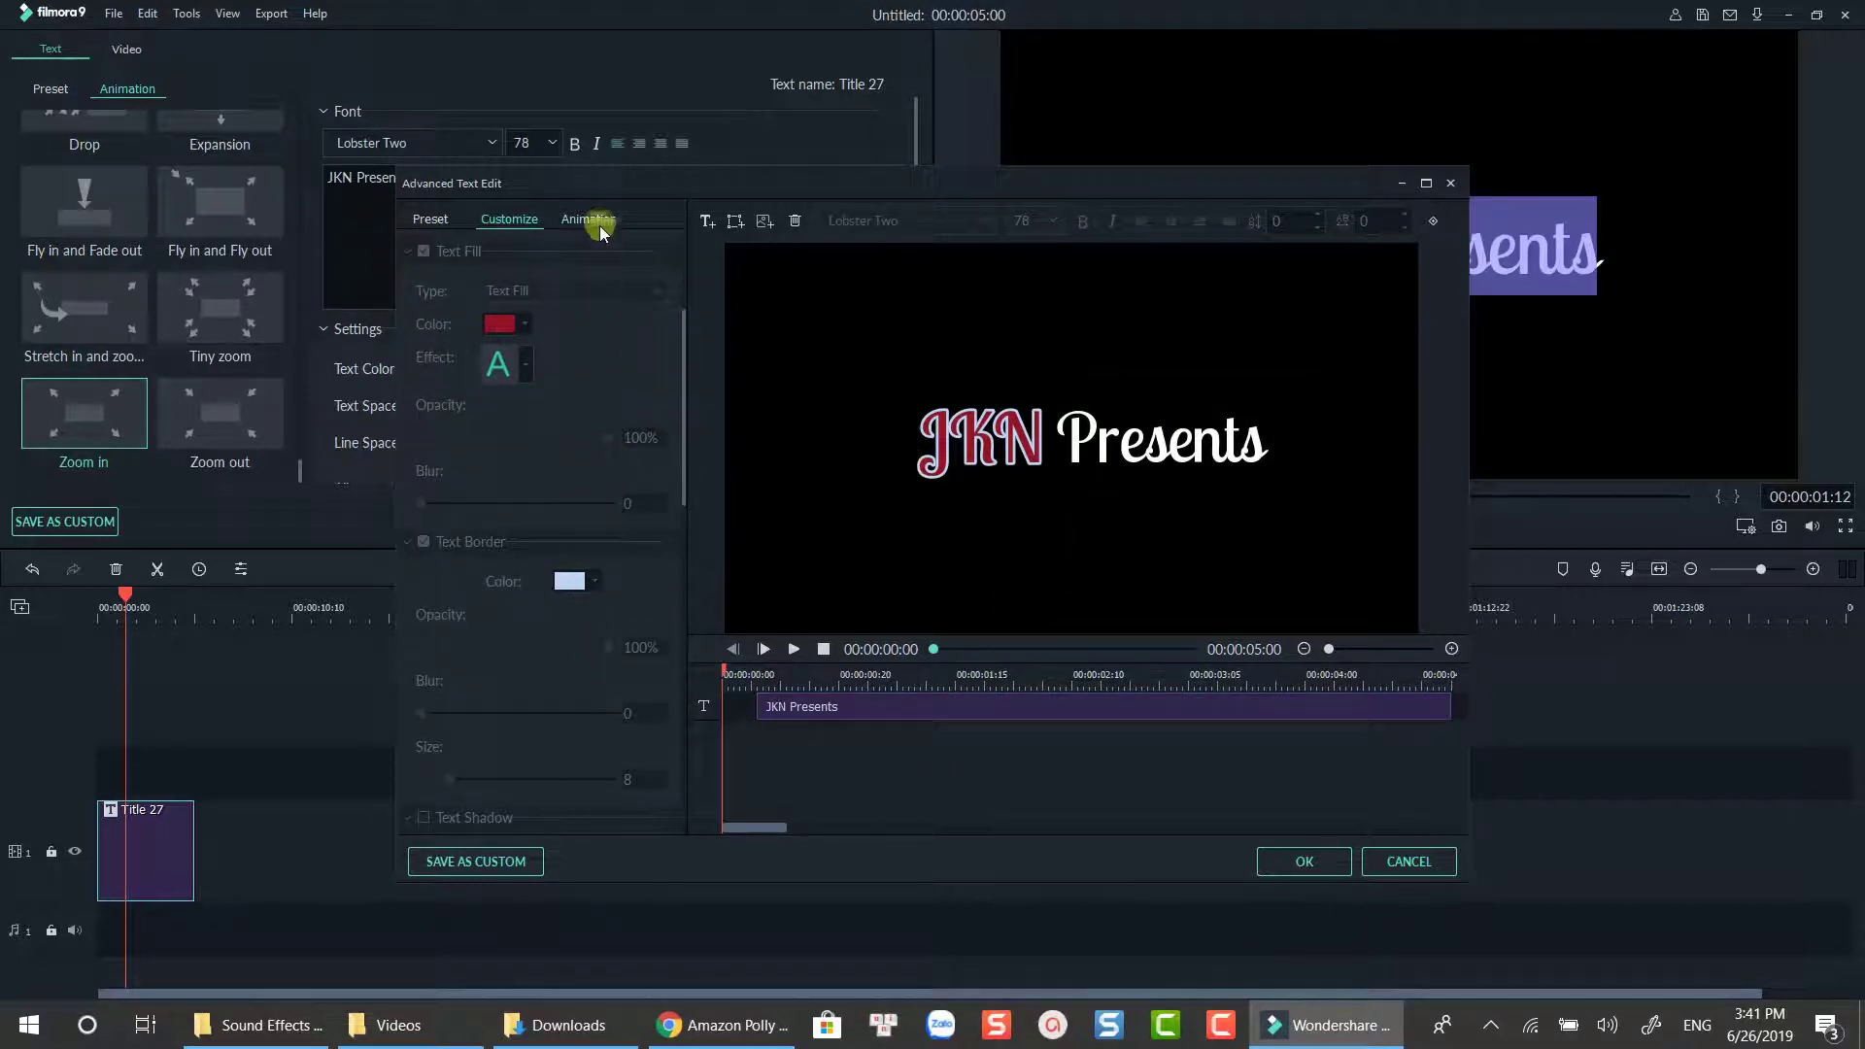
Step: Apply the Zoom in animation to the JKN Presents title
{"action": "left_click", "coordinate": [927, 706]}
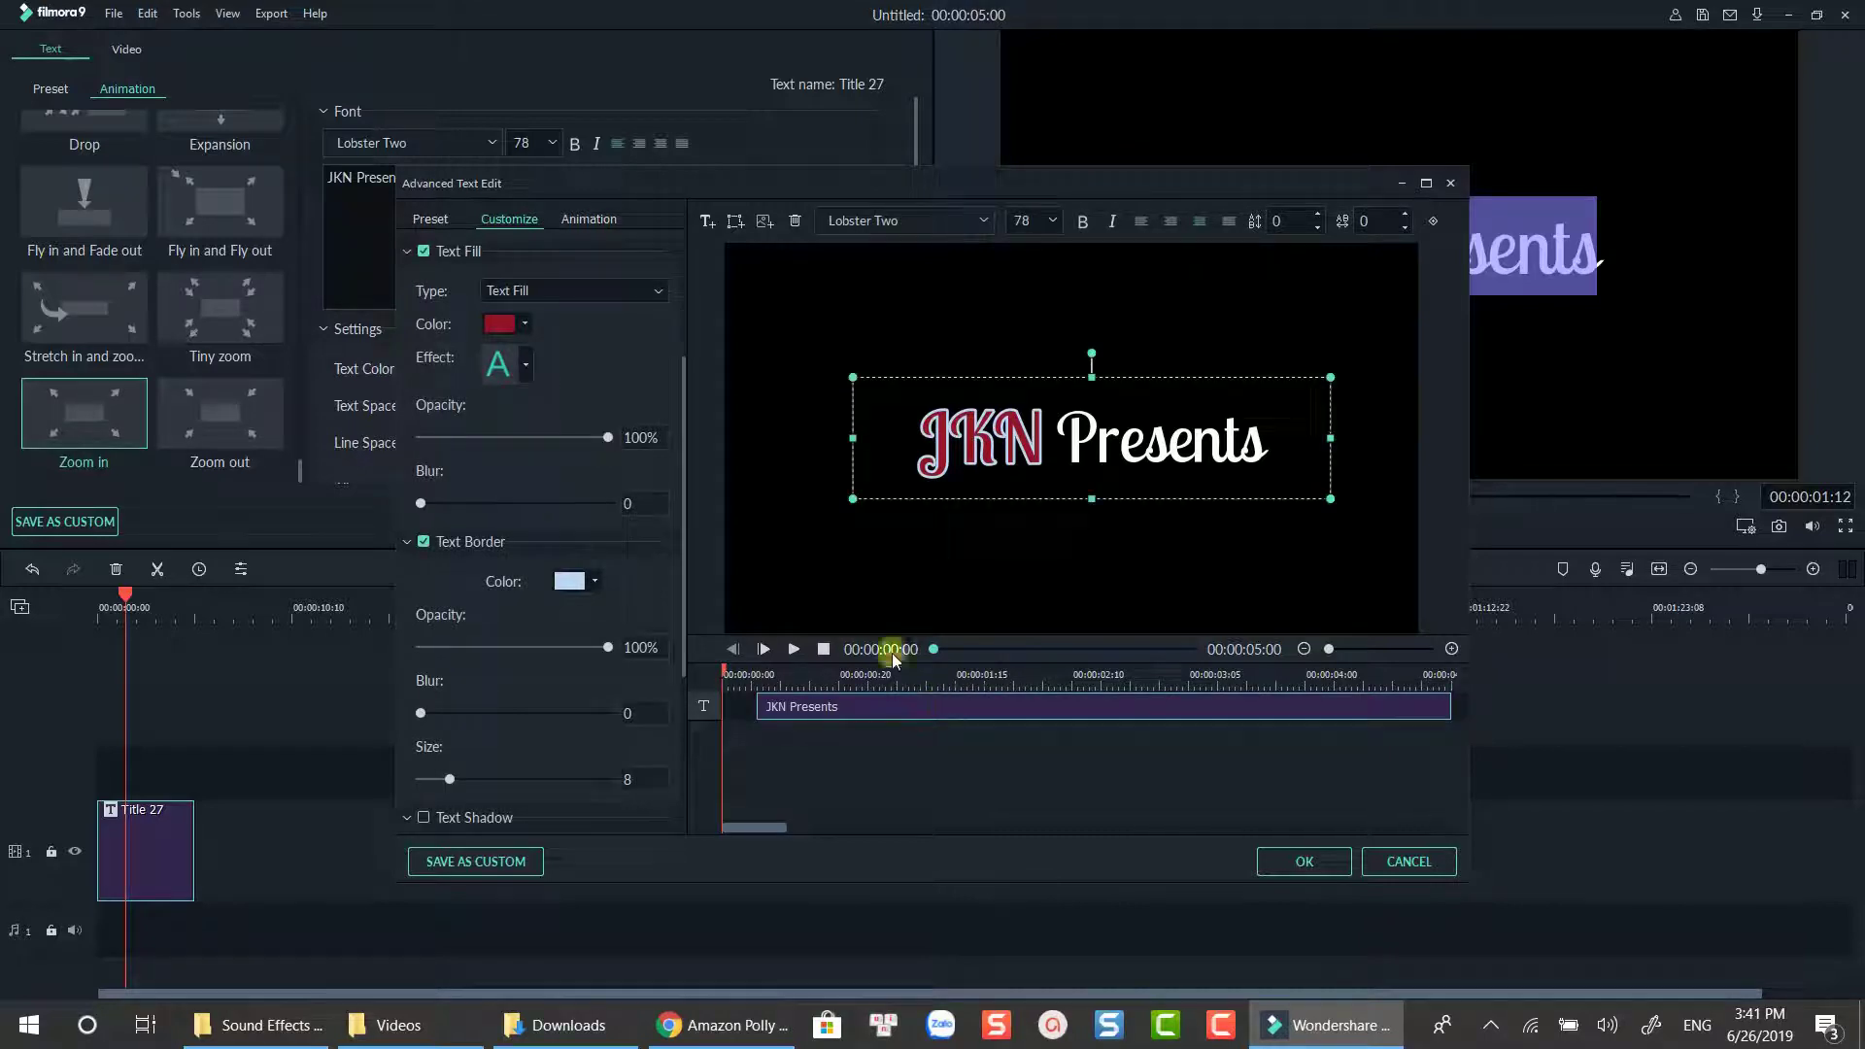
{"action": "left_click", "coordinate": [590, 219]}
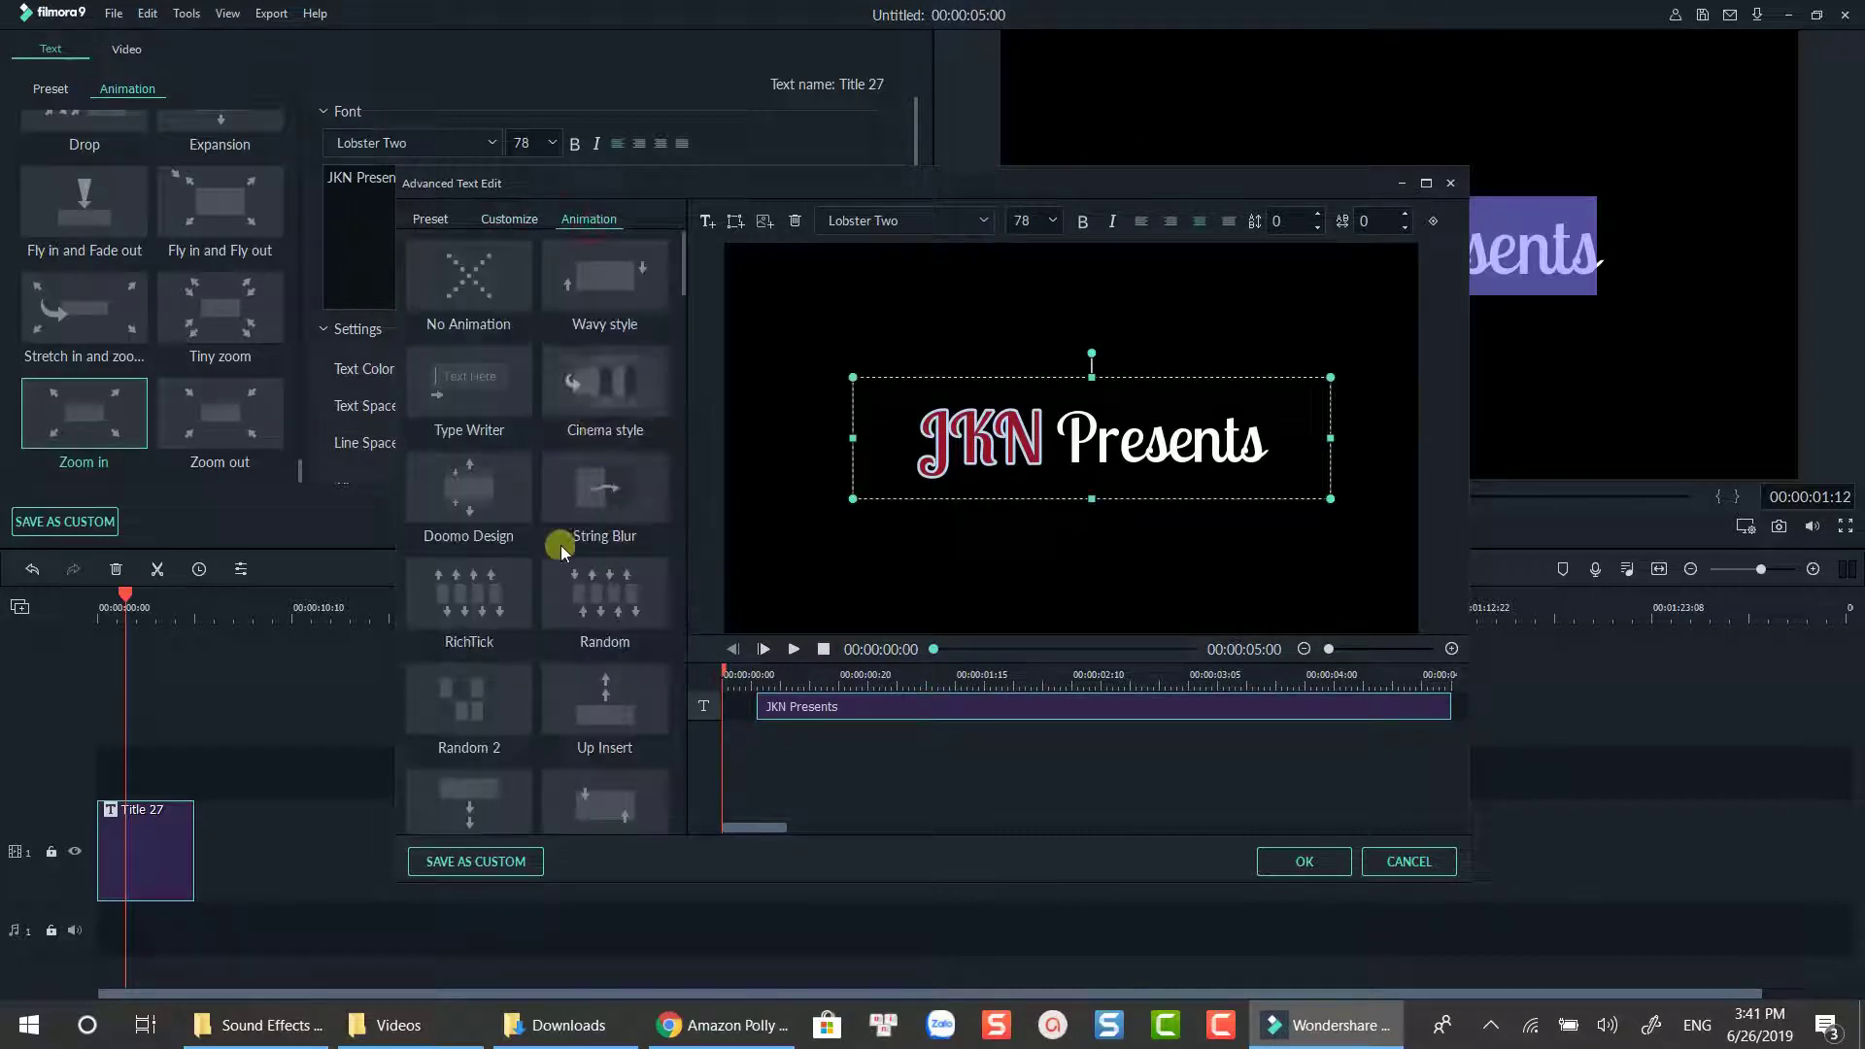
{"action": "scroll", "coordinate": [561, 545], "scroll_direction": "down", "scroll_amount": 10}
{"action": "scroll", "coordinate": [502, 744], "scroll_direction": "down", "scroll_amount": 10}
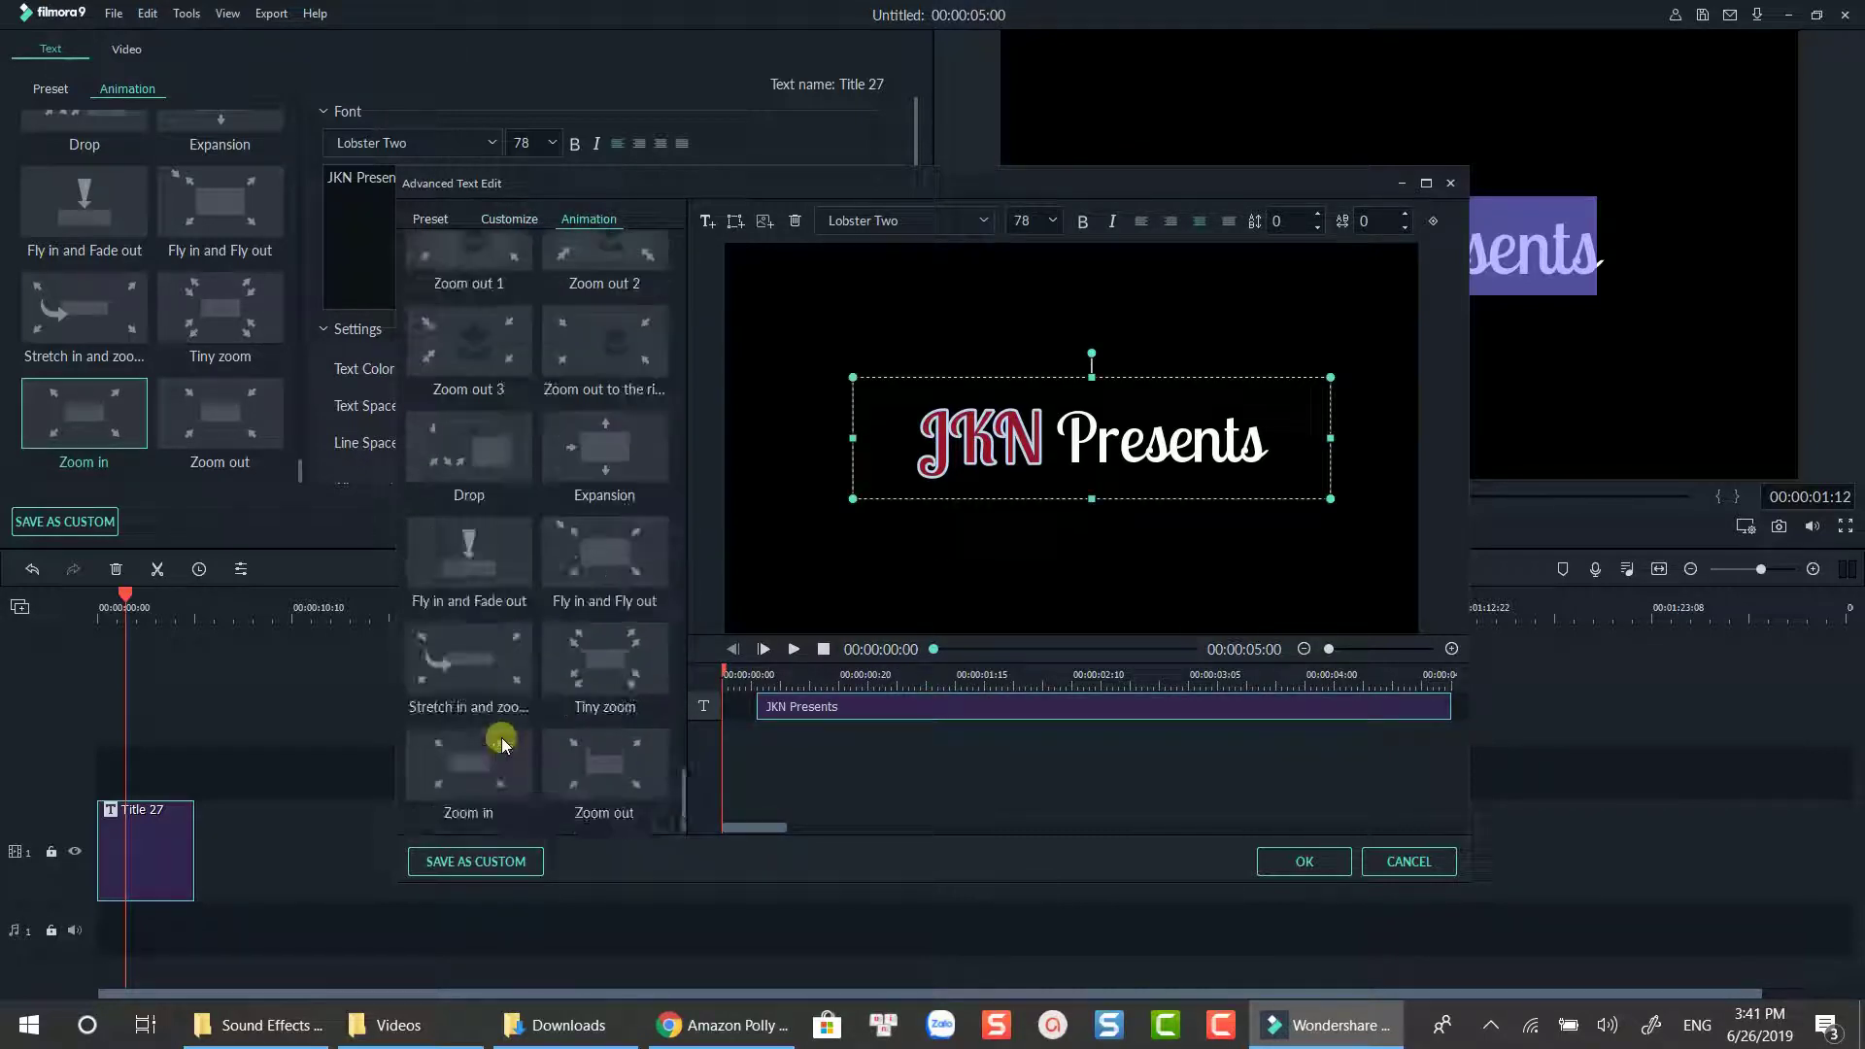
{"action": "left_click", "coordinate": [476, 772]}
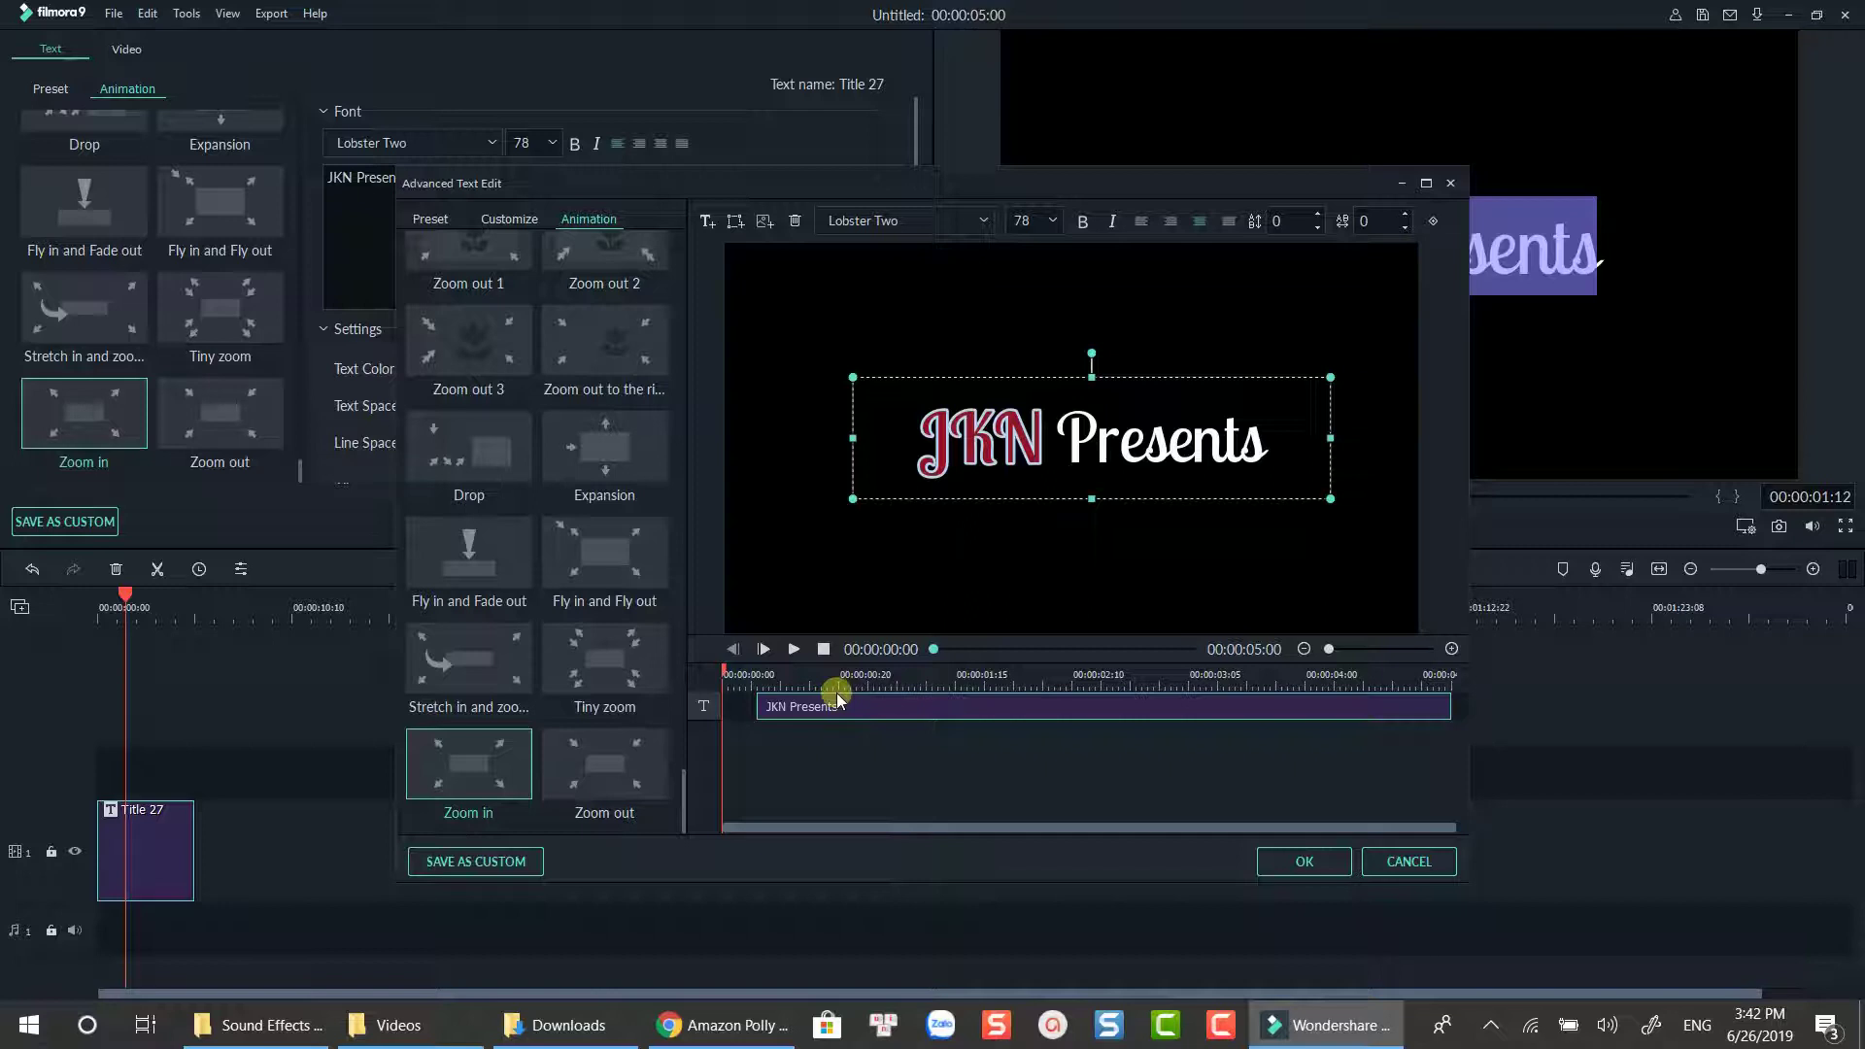
Step: Apply the title edits, rewind, and extend Title 27 so the project runs 00:00:05:22
{"action": "left_click", "coordinate": [1301, 863]}
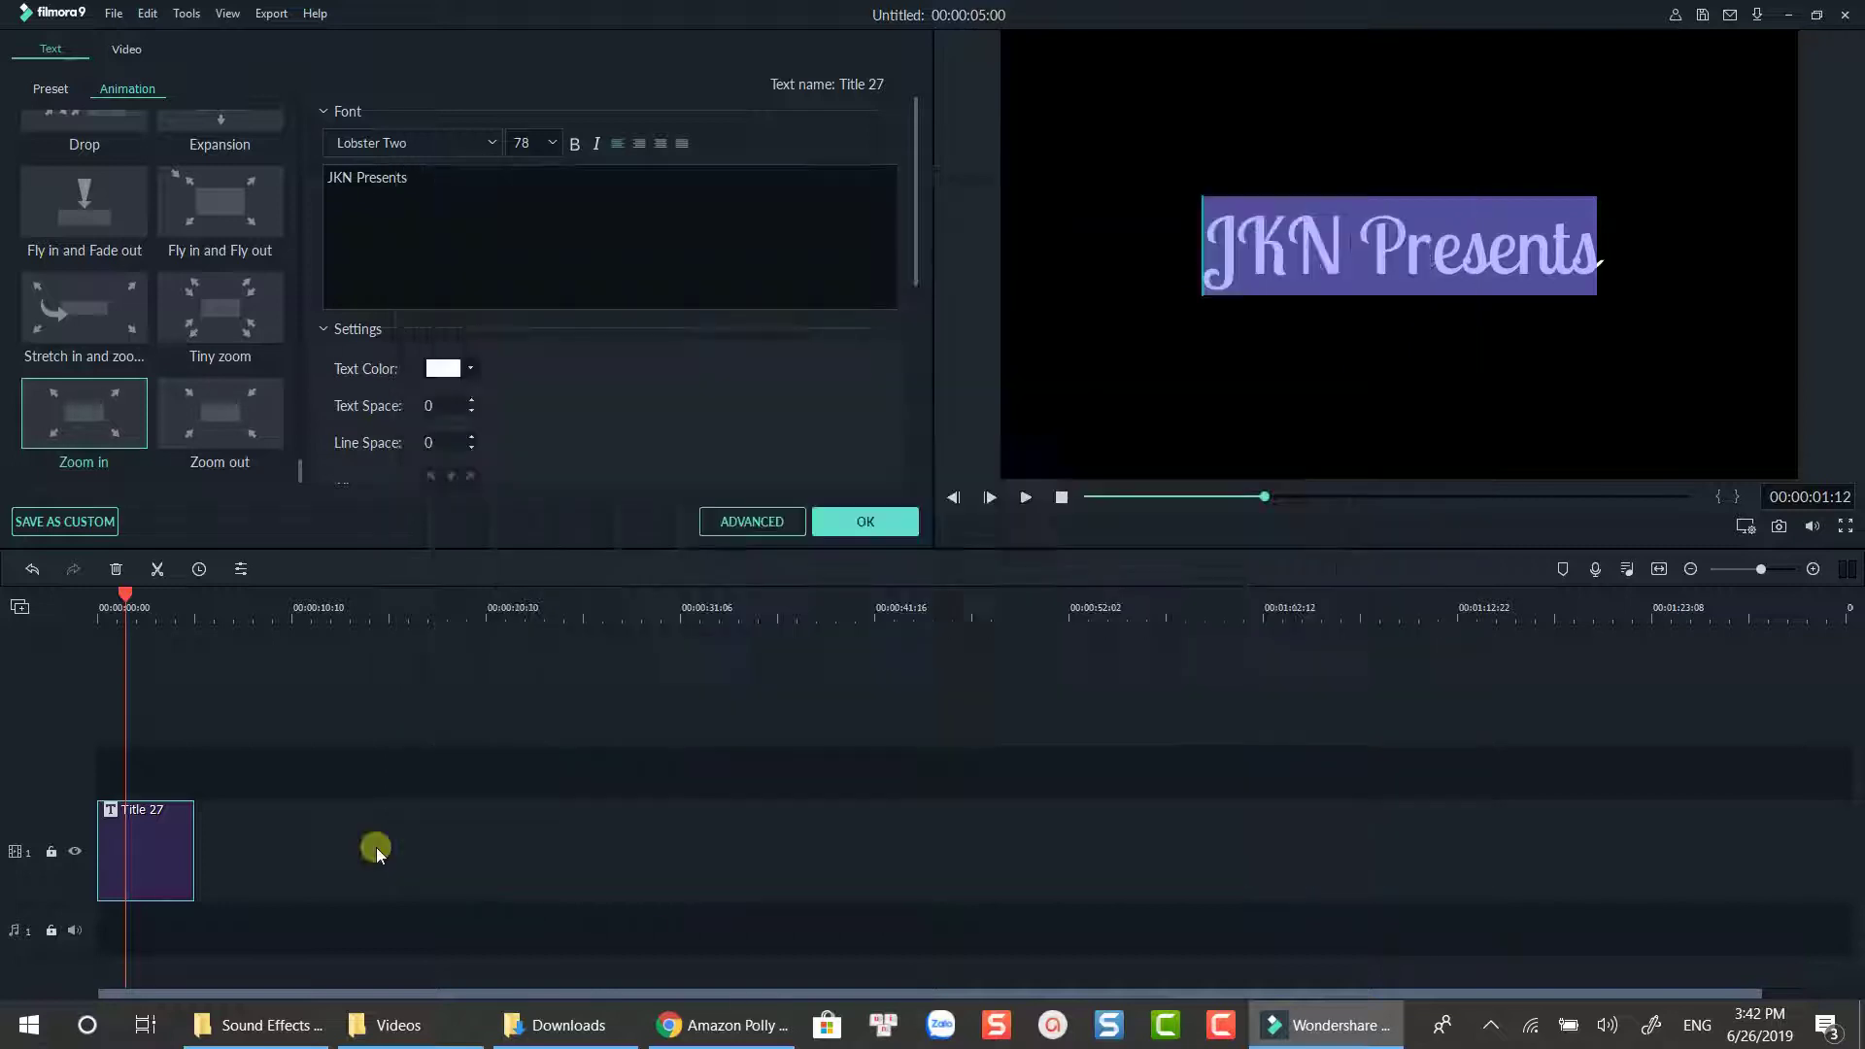
{"action": "left_click", "coordinate": [861, 525]}
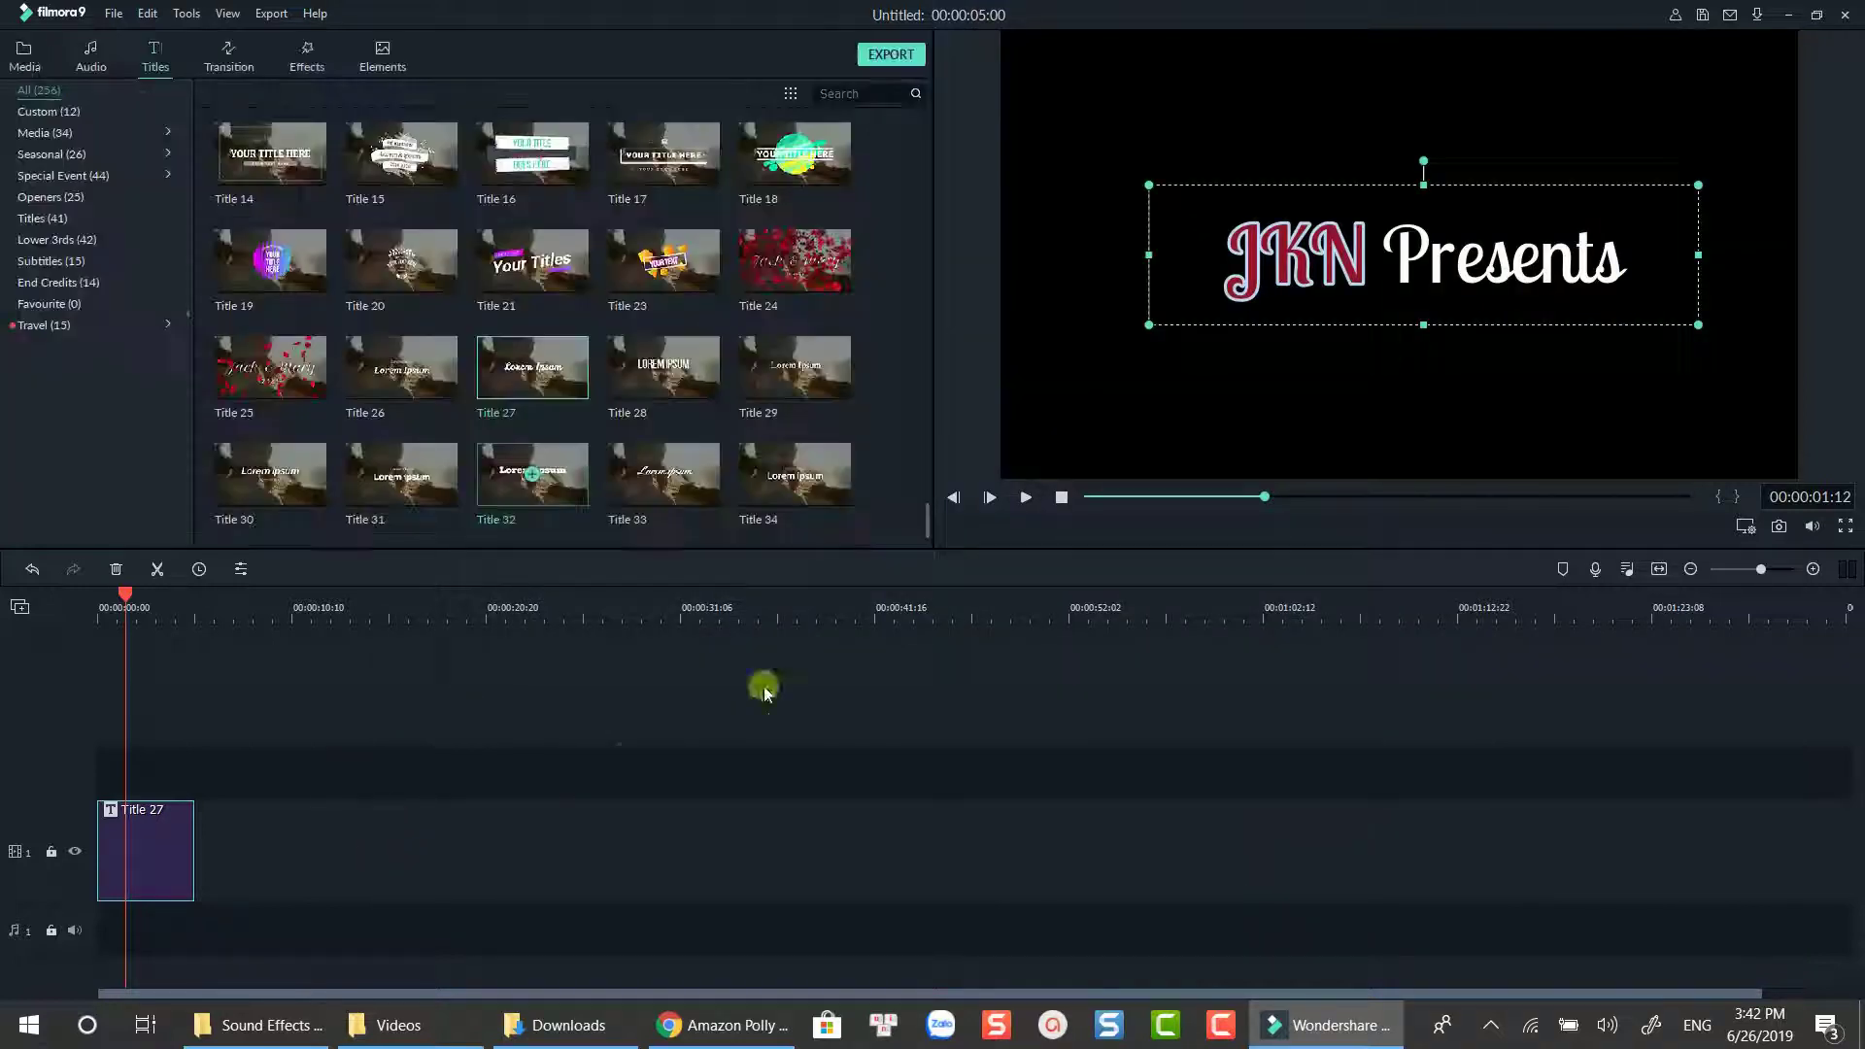
{"action": "left_click_drag", "start_coordinate": [107, 595], "coordinate": [76, 602]}
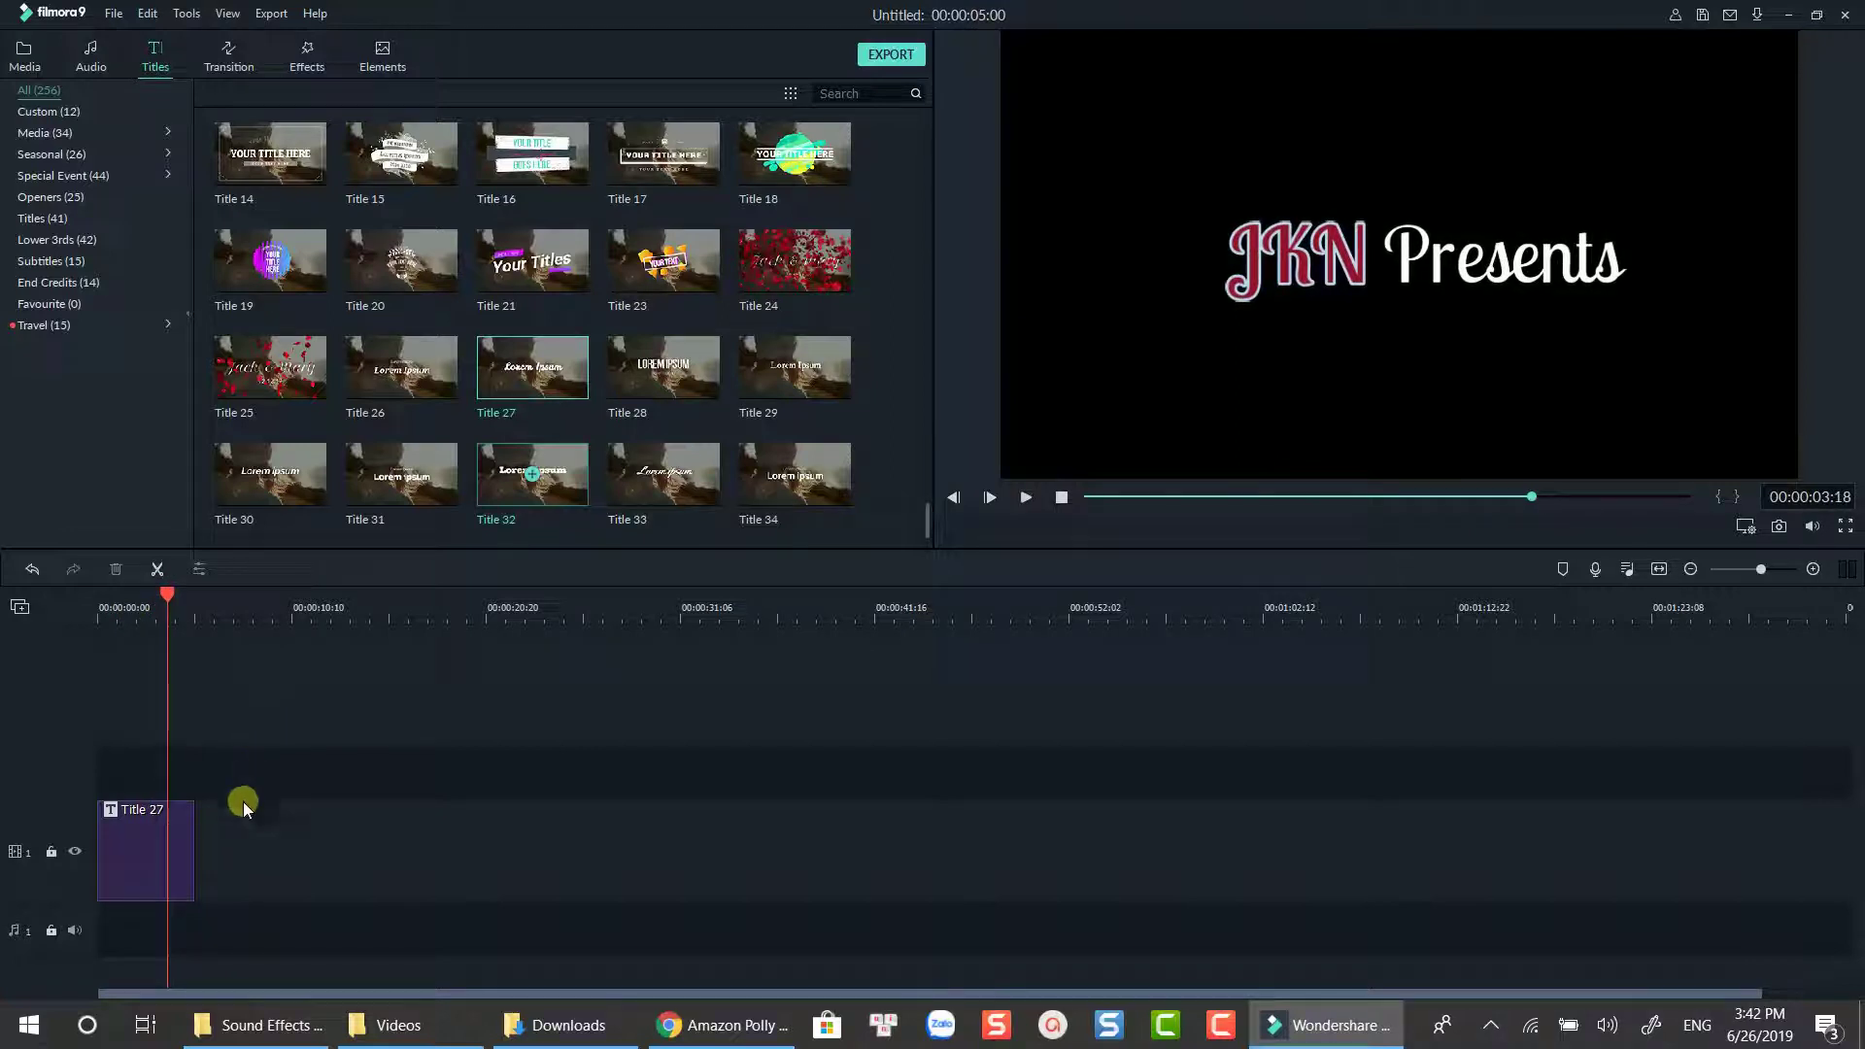
{"action": "left_click_drag", "start_coordinate": [193, 832], "coordinate": [211, 833]}
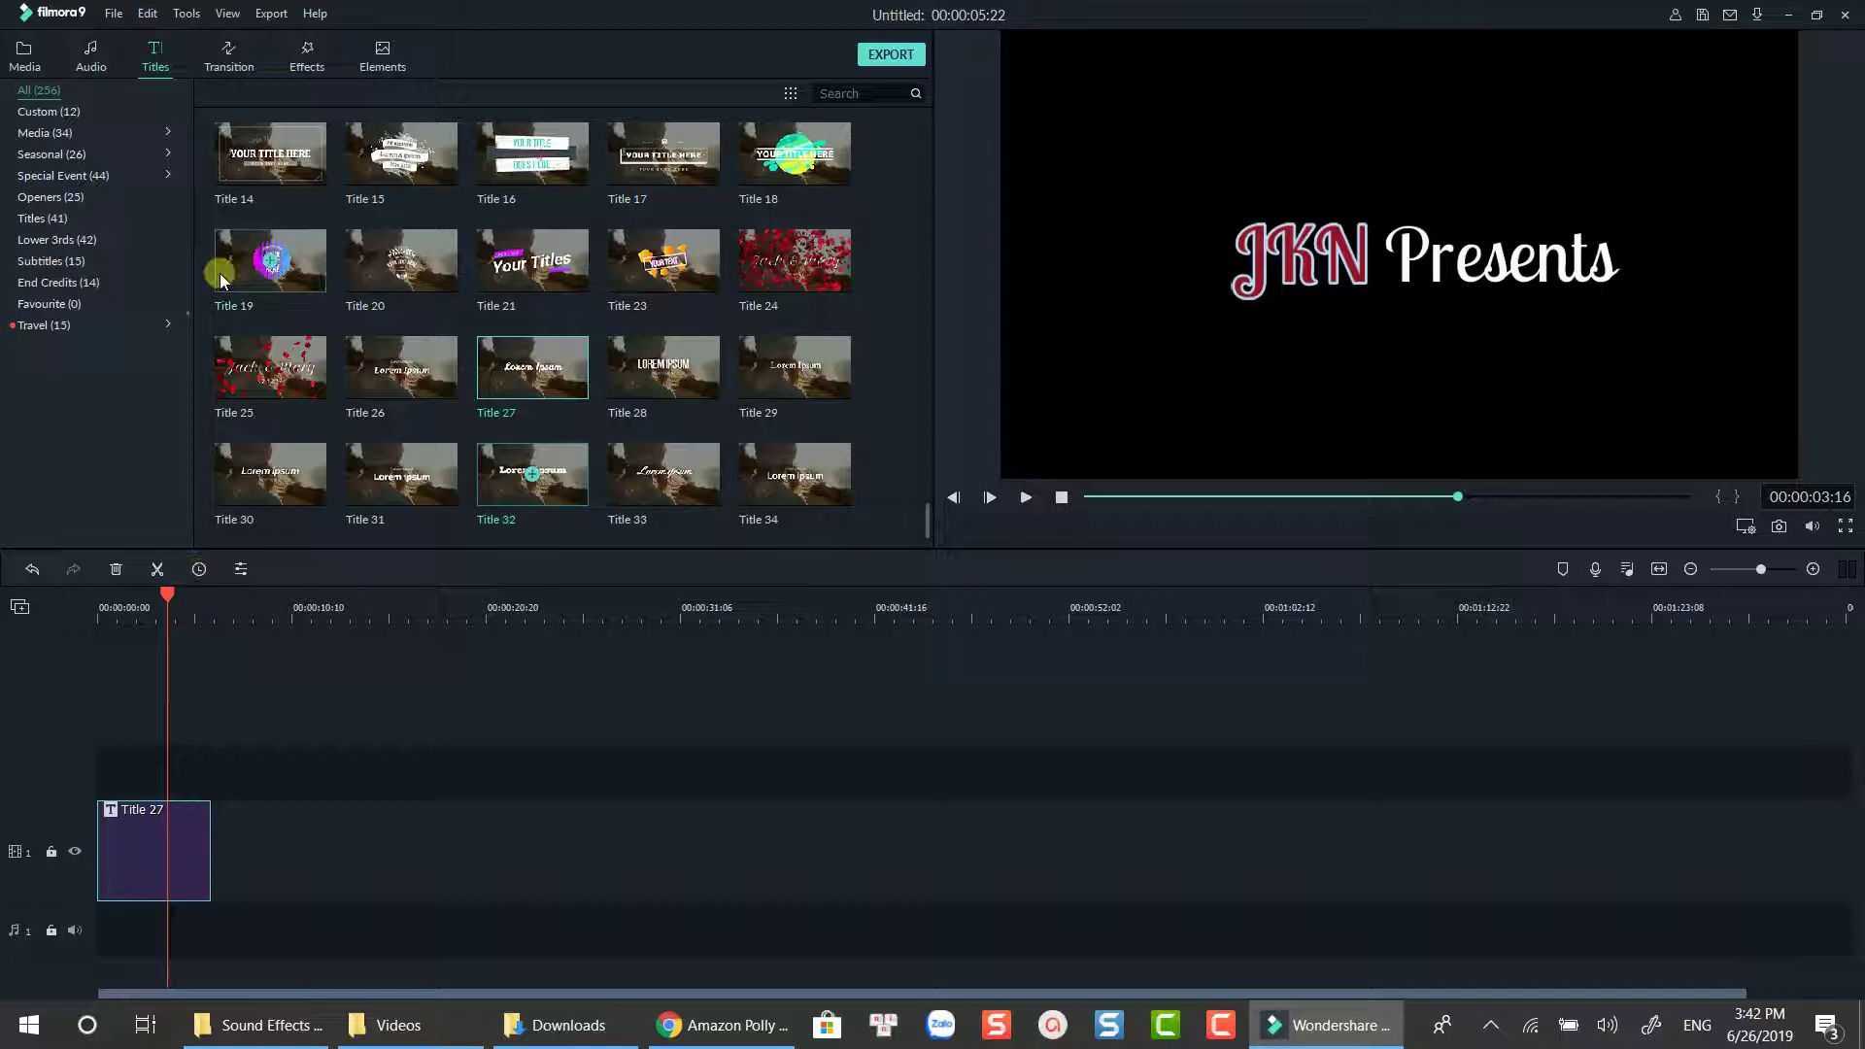
Step: Place the Sideways 1 Shake filter on track 2 over the title's end and preview it
{"action": "left_click", "coordinate": [306, 84]}
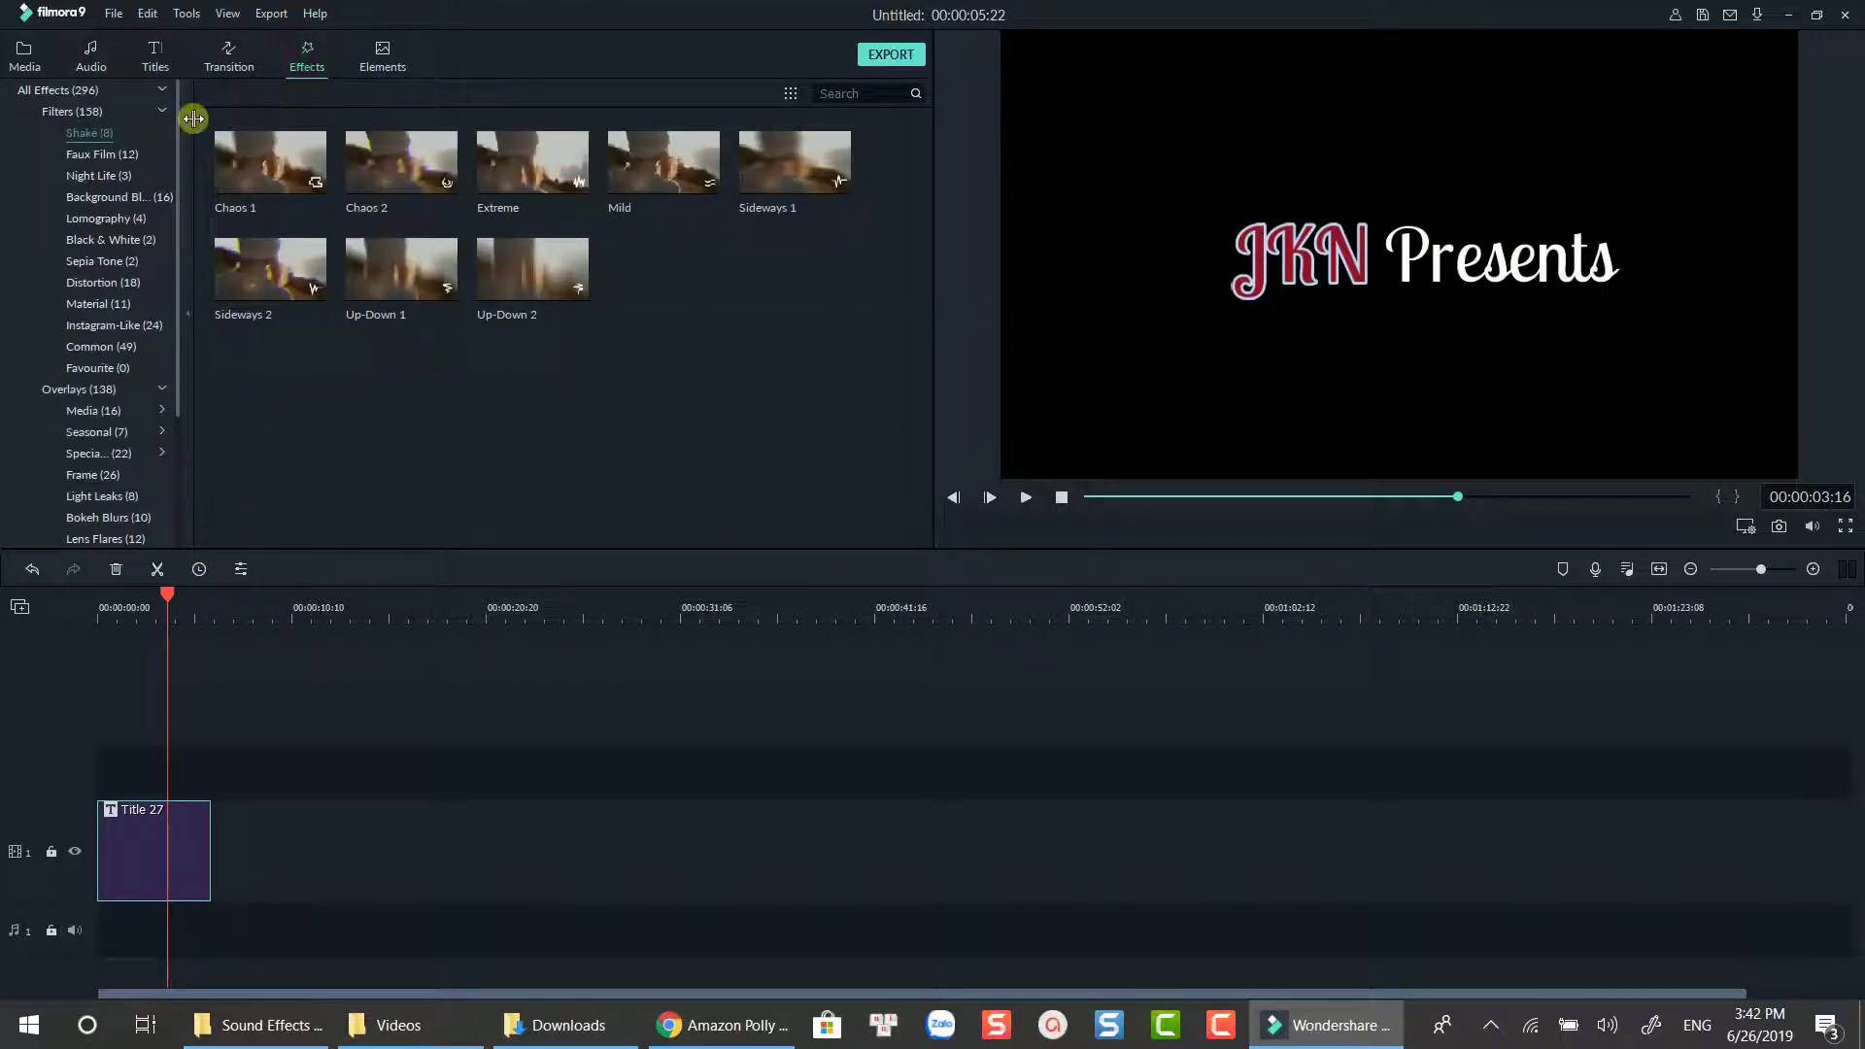
{"action": "left_click", "coordinate": [74, 115]}
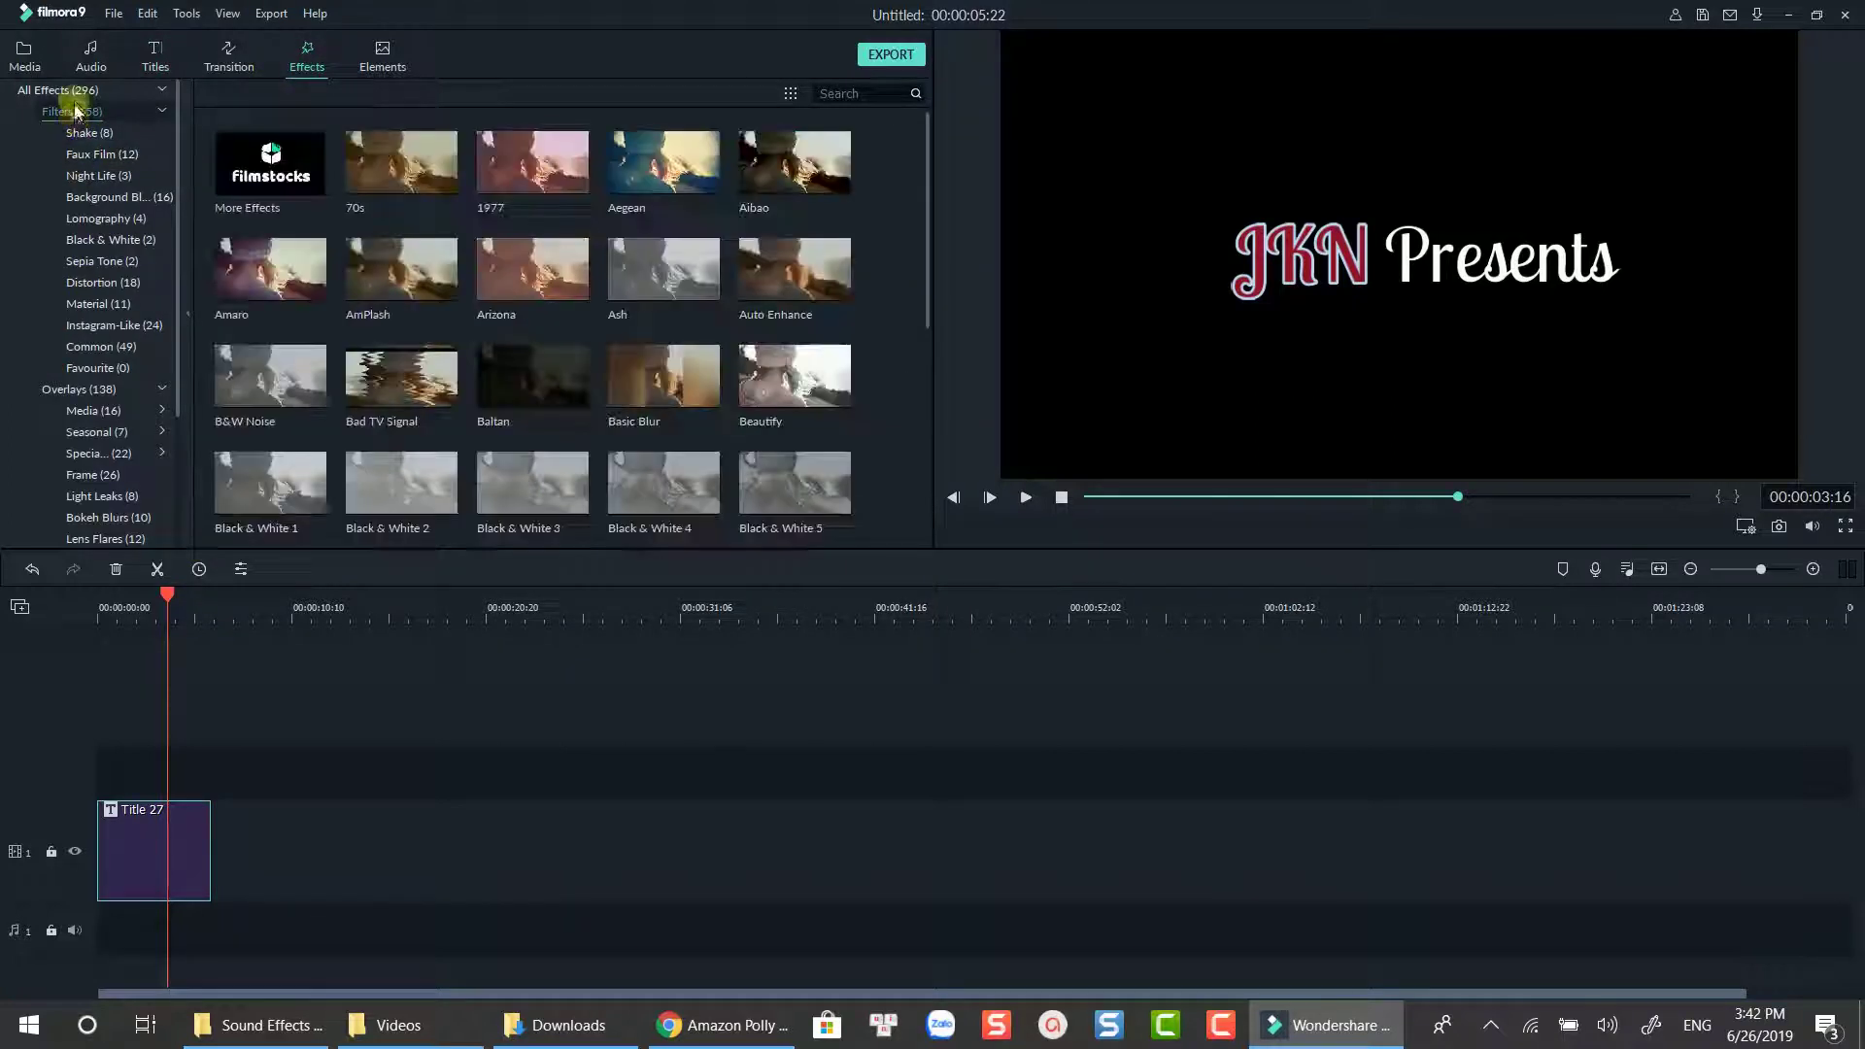
{"action": "left_click", "coordinate": [162, 112]}
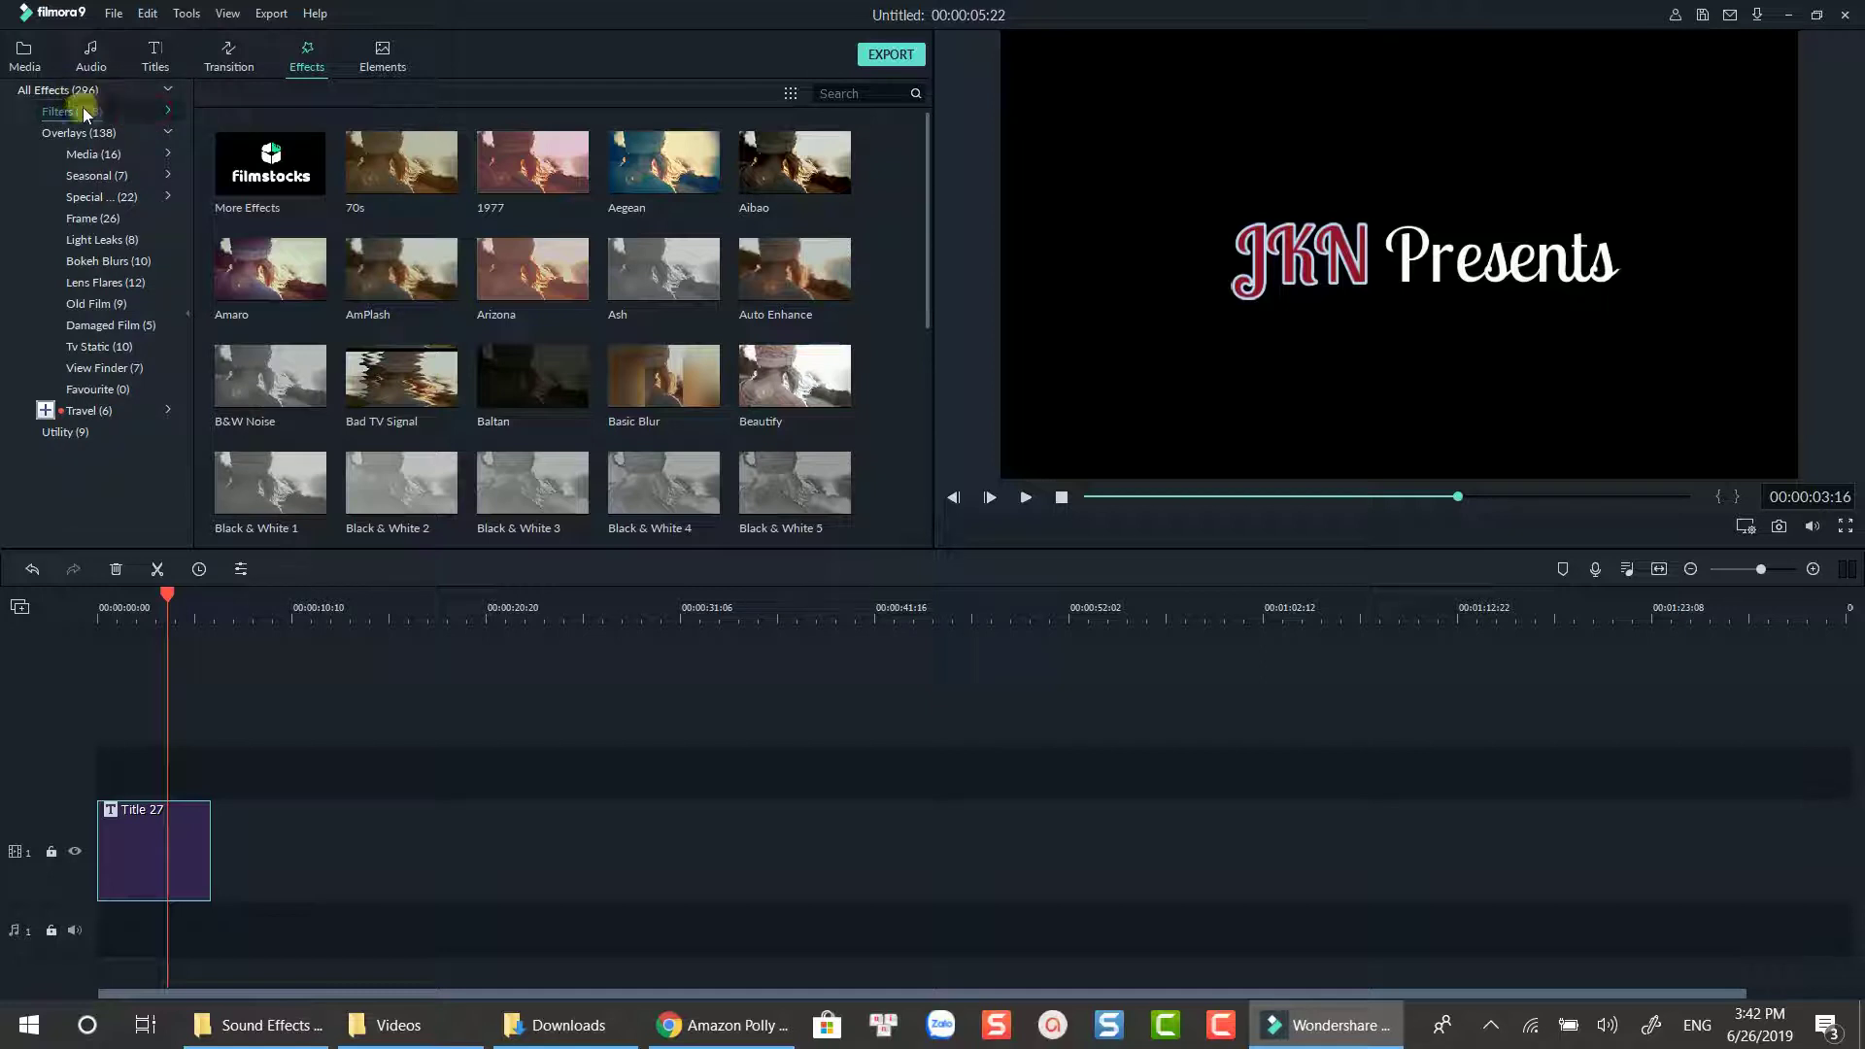
{"action": "left_click", "coordinate": [167, 111]}
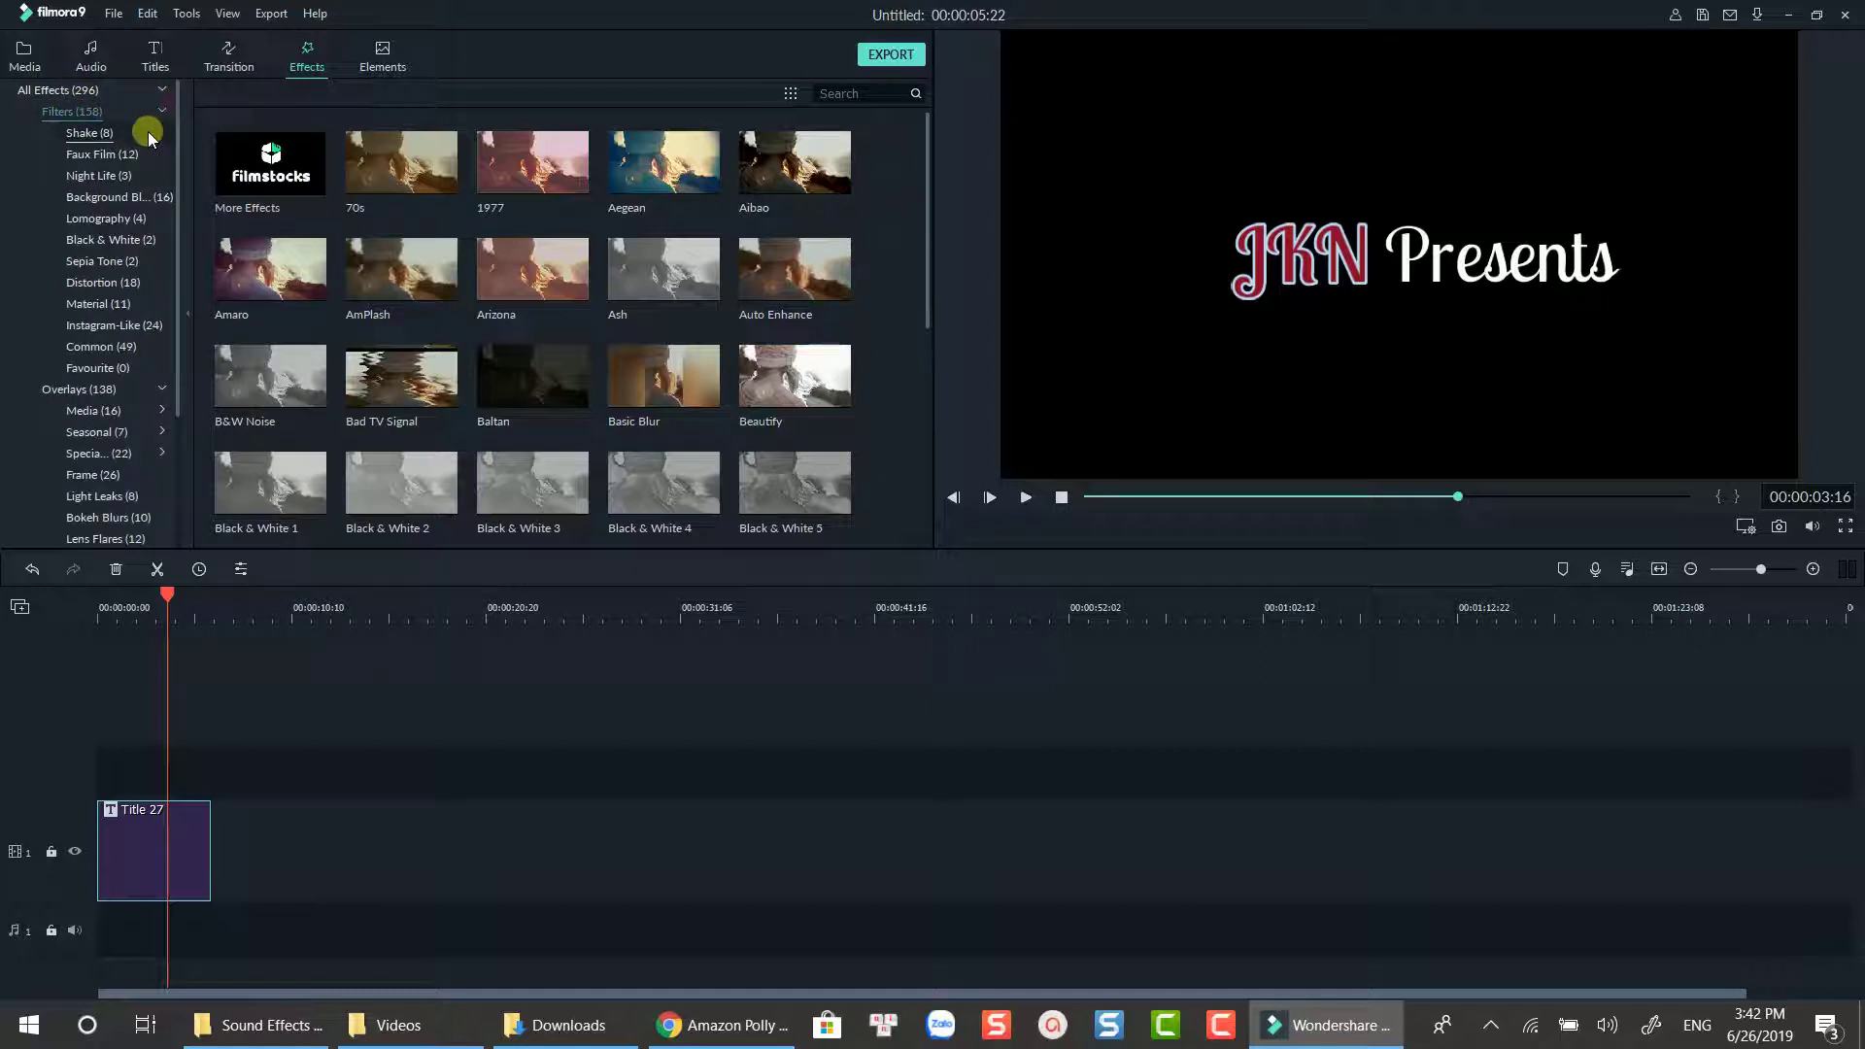
{"action": "left_click", "coordinate": [94, 134]}
{"action": "mouse_move", "coordinate": [764, 186]}
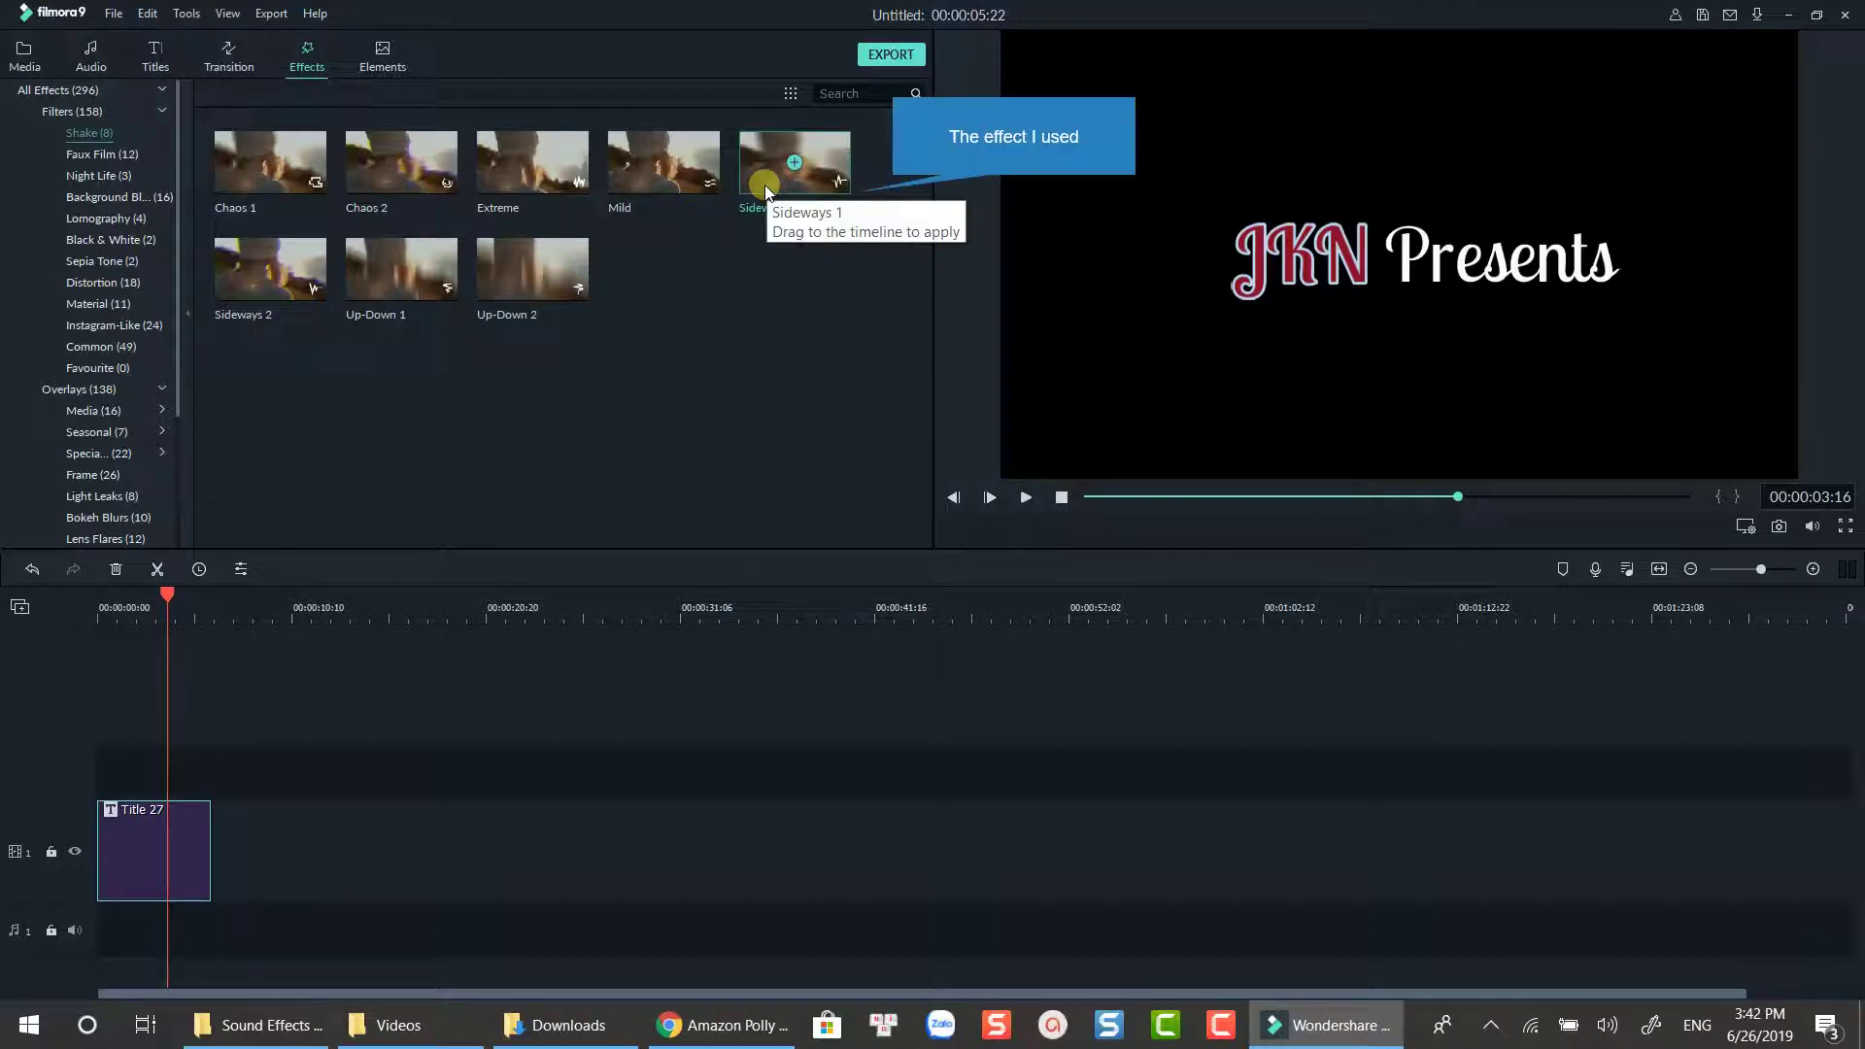
{"action": "left_click_drag", "start_coordinate": [765, 180], "coordinate": [223, 797]}
{"action": "left_click", "coordinate": [102, 614]}
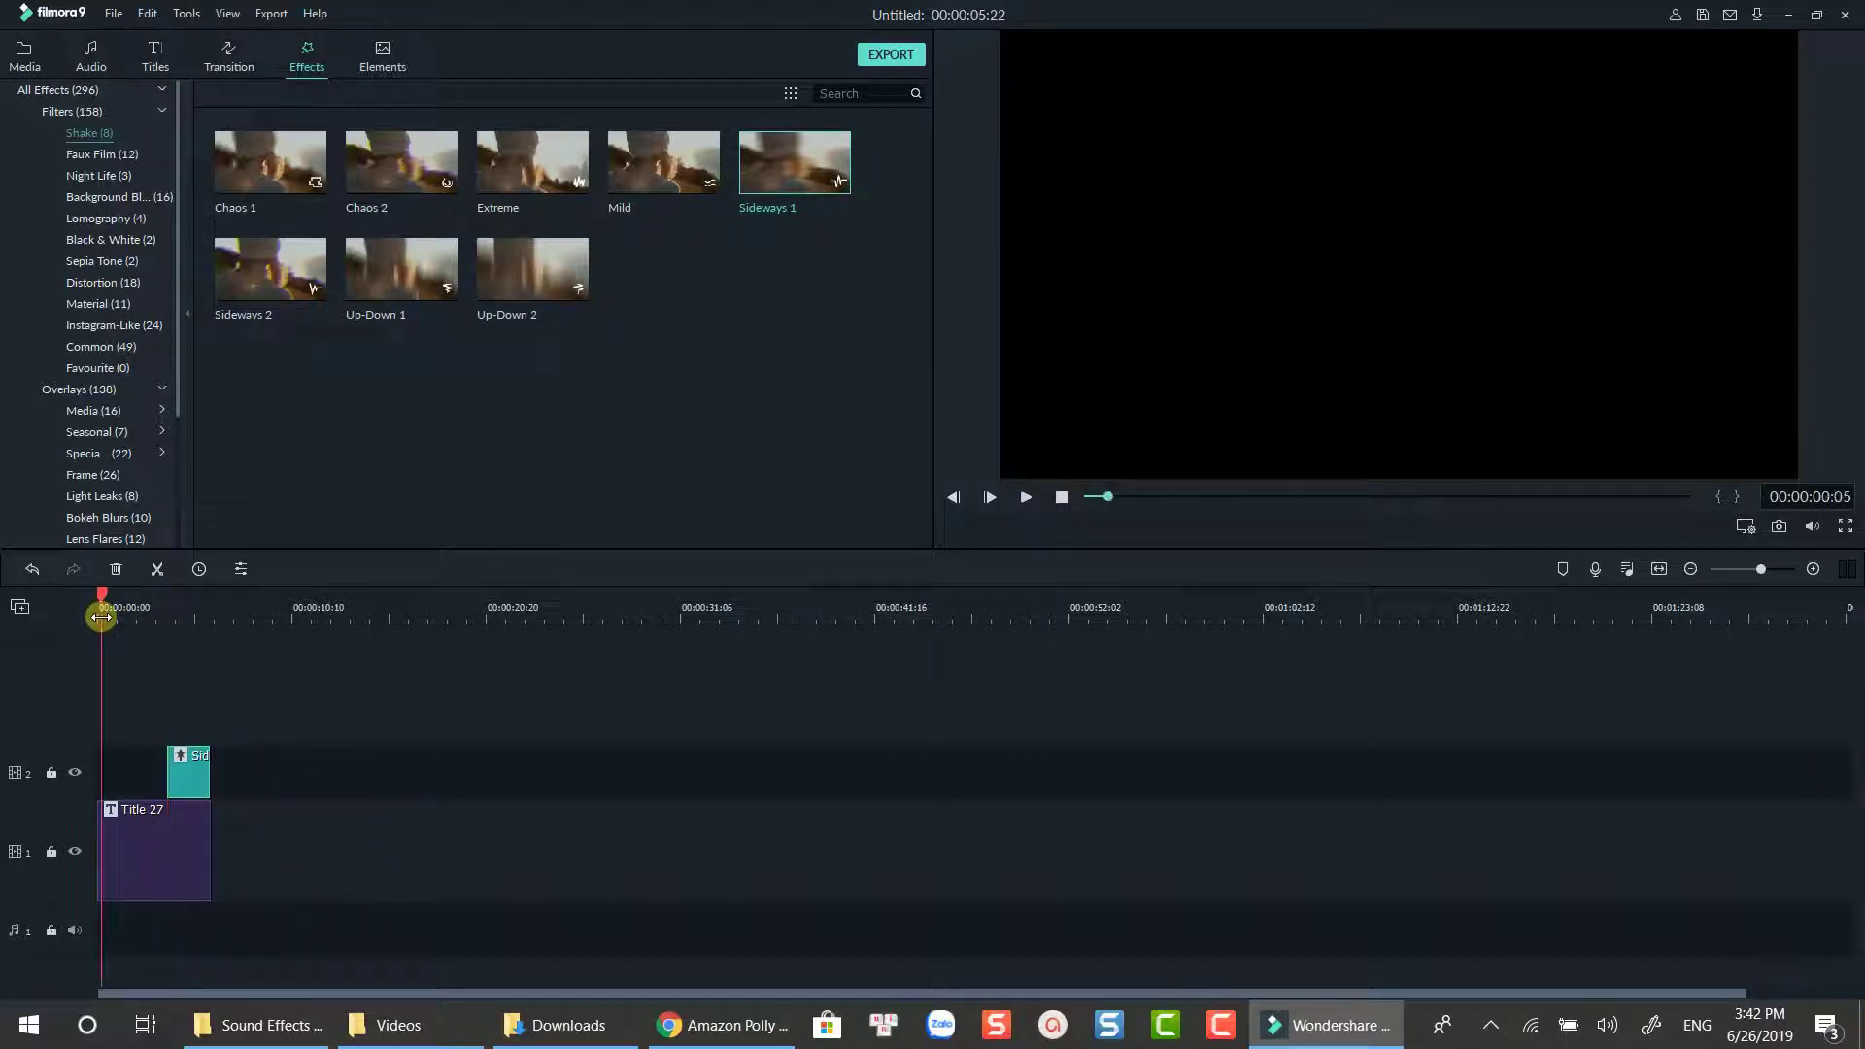
{"action": "key", "text": "space"}
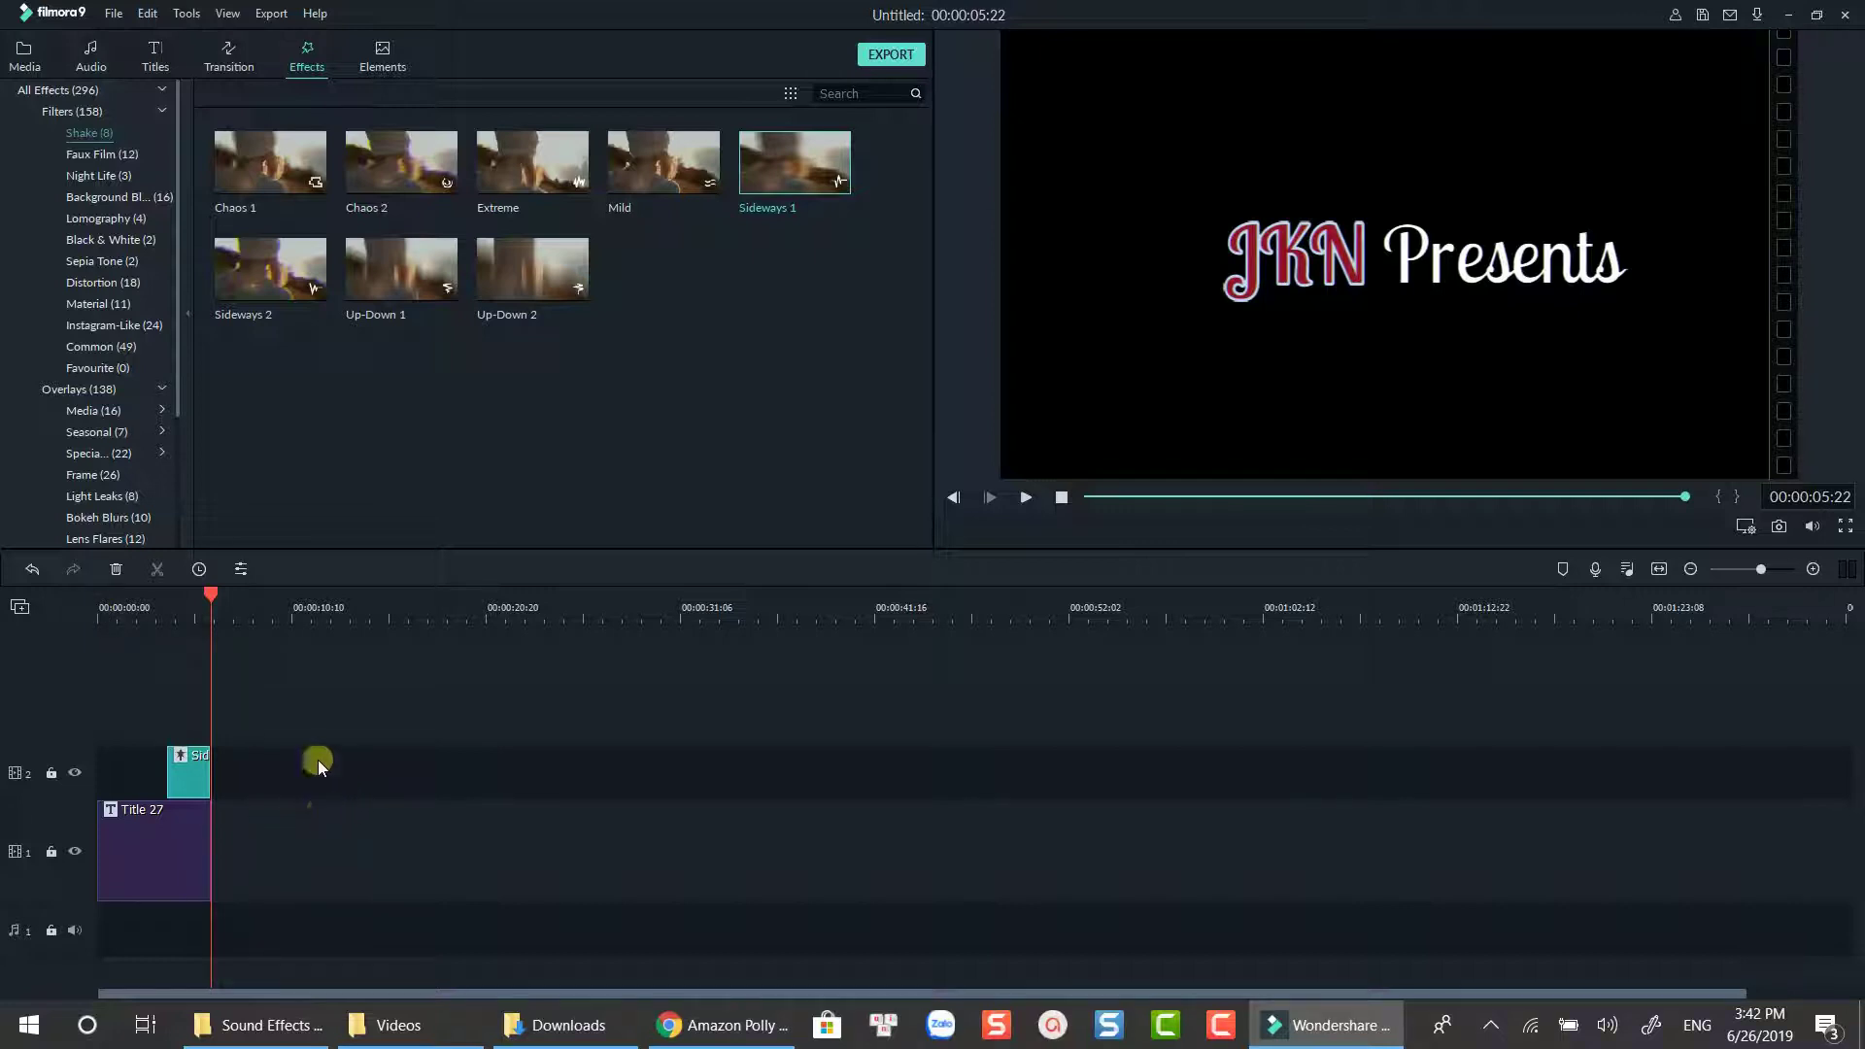
{"action": "left_click", "coordinate": [195, 607]}
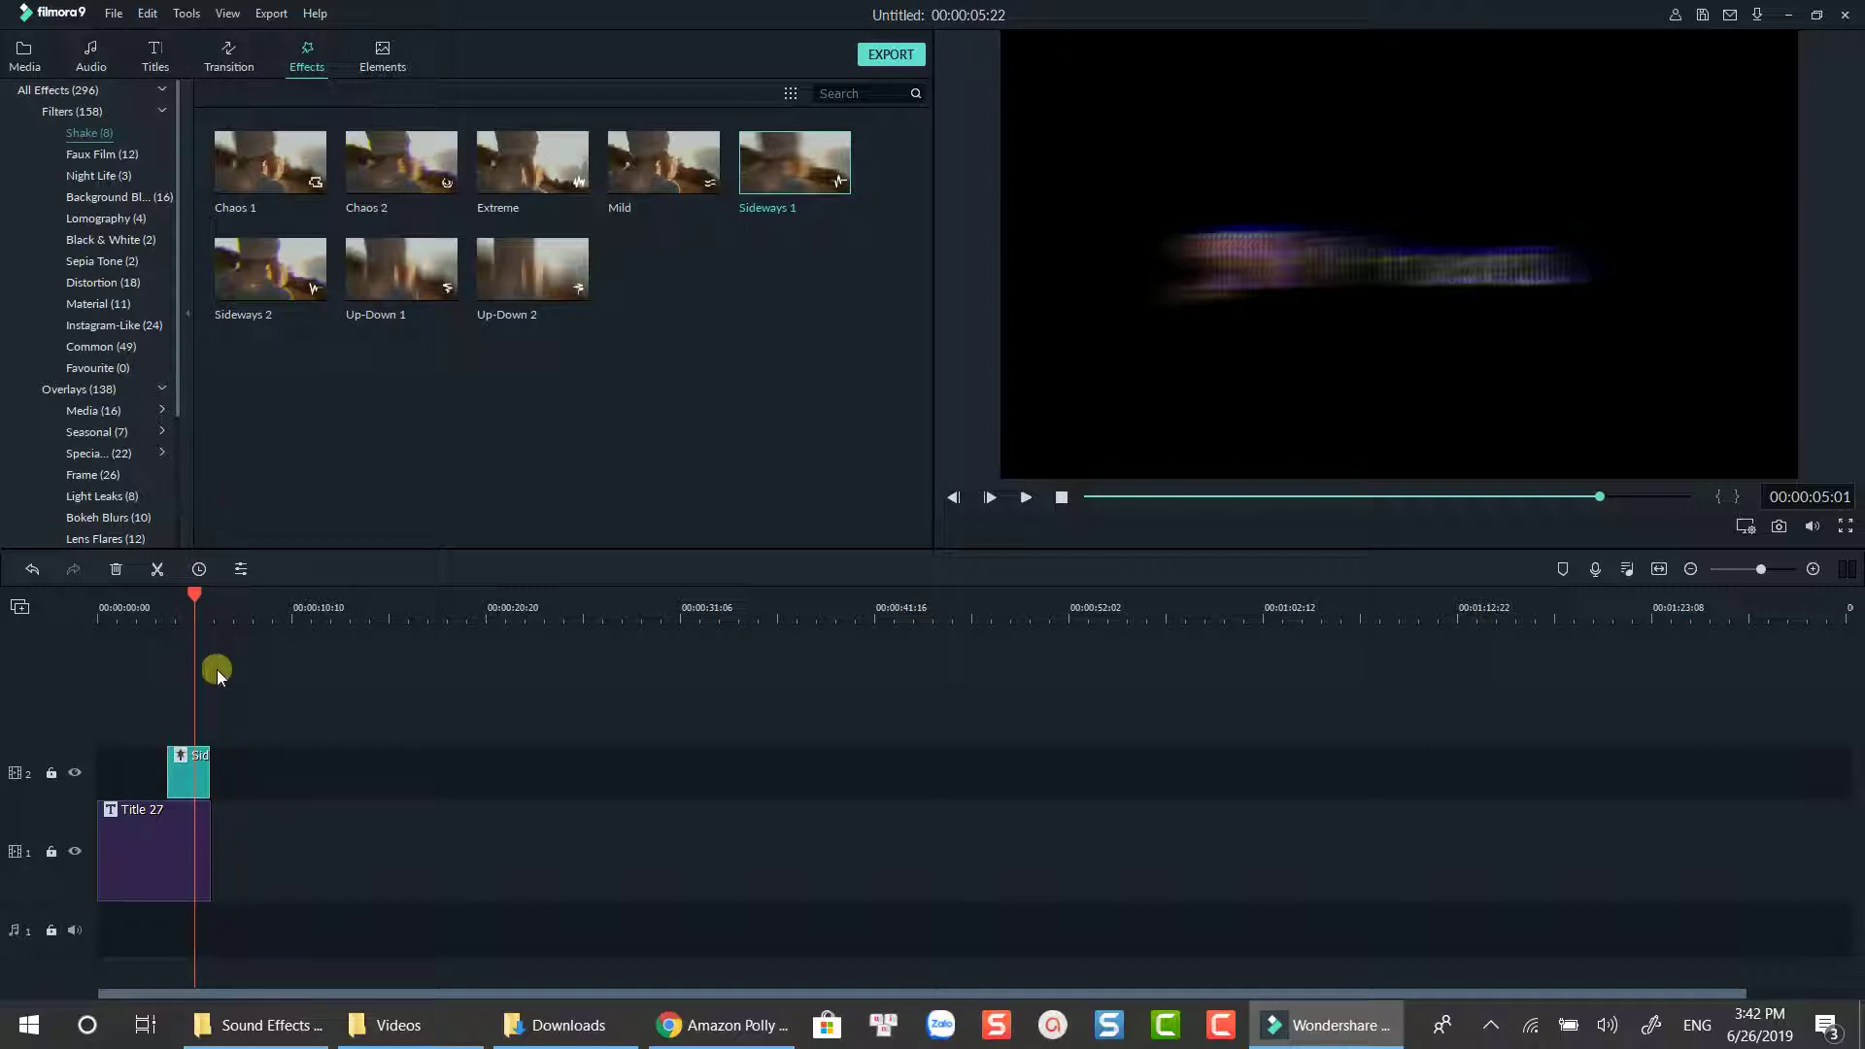
Step: Import the SWOOSH - DRAMATIC sound from File Explorer into the media library
{"action": "left_click", "coordinate": [24, 56]}
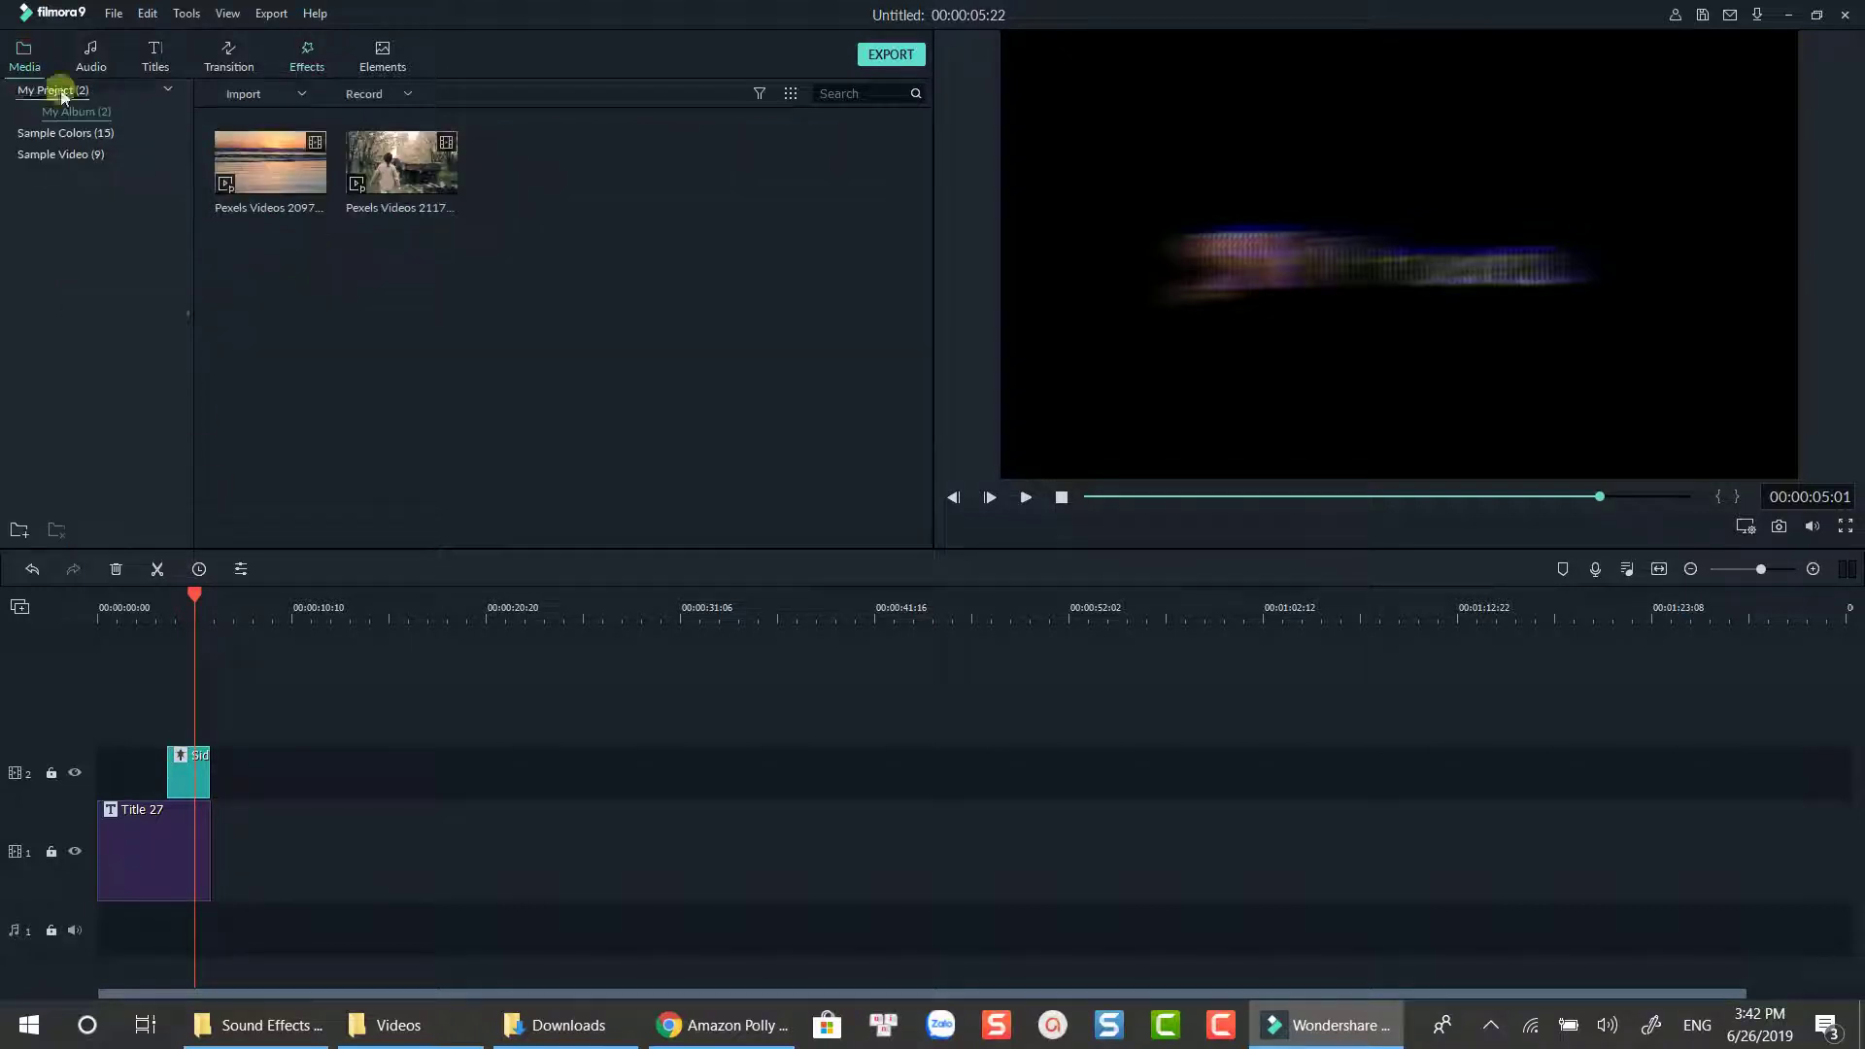
{"action": "left_click", "coordinate": [277, 1025]}
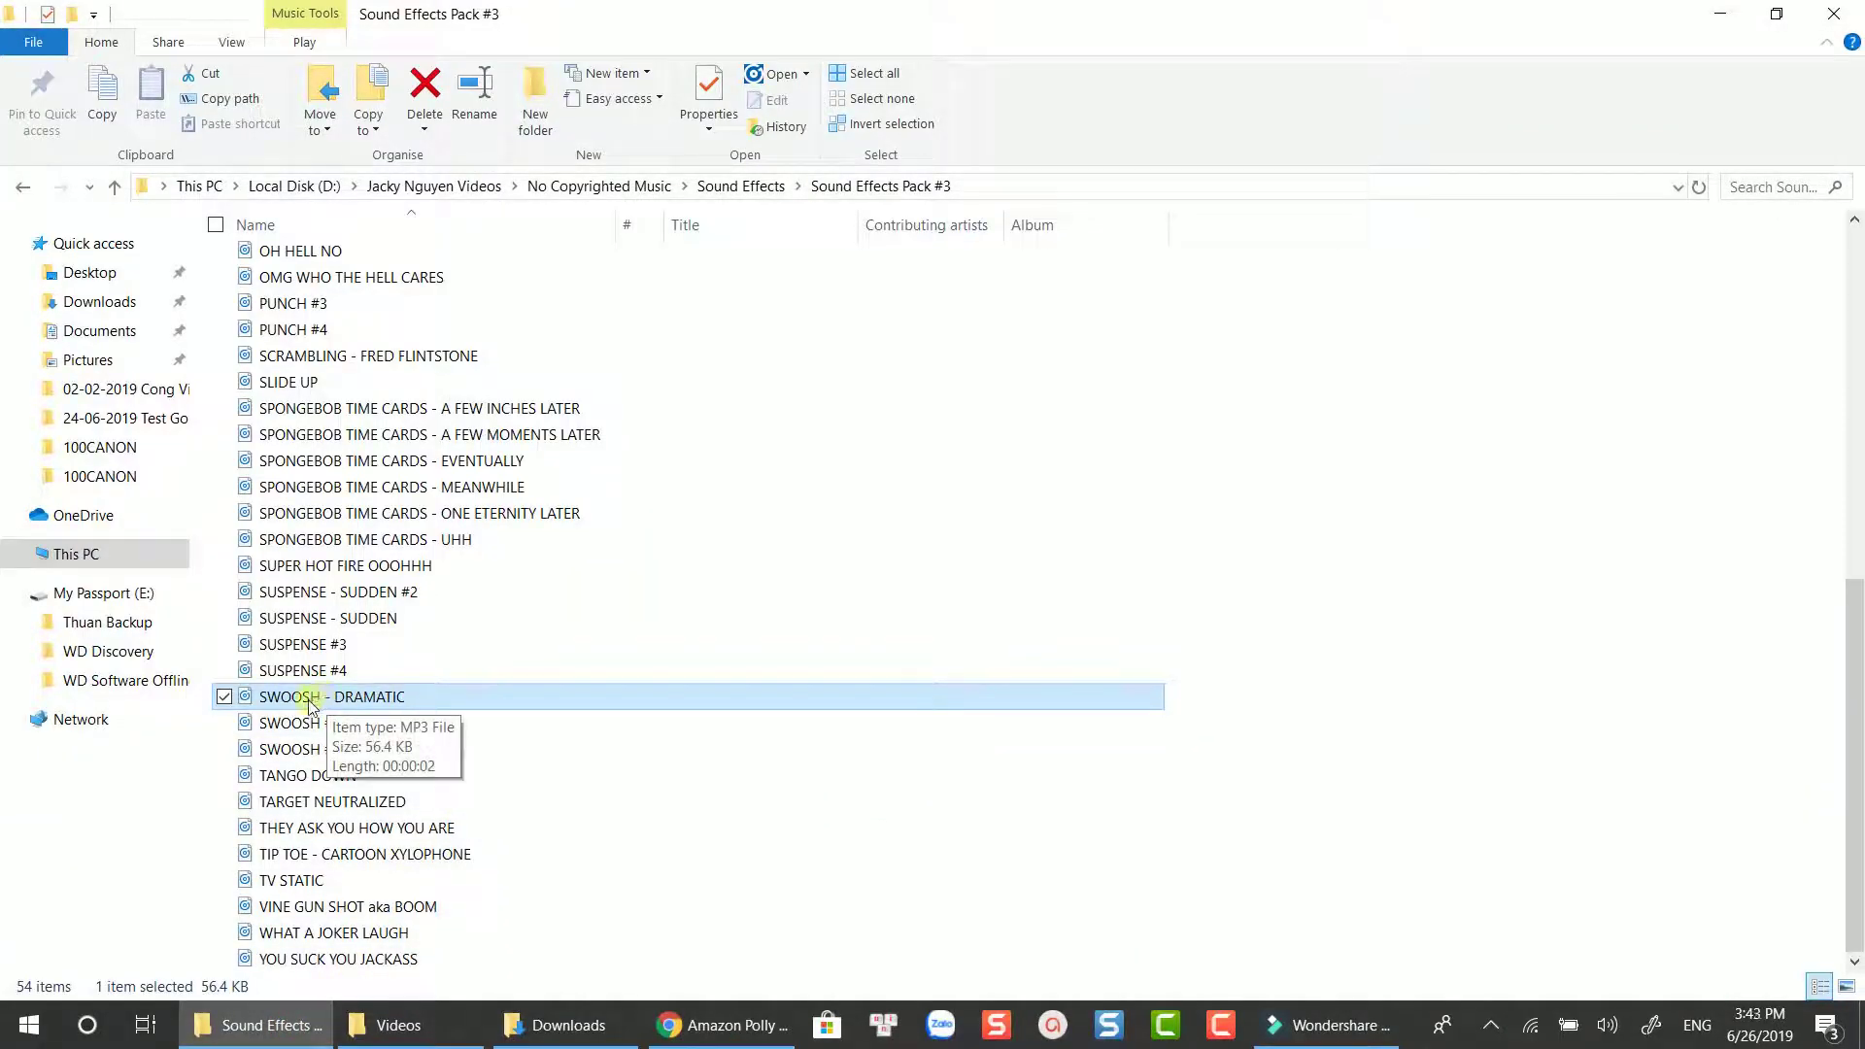
{"action": "left_click_drag", "start_coordinate": [311, 706], "coordinate": [558, 349]}
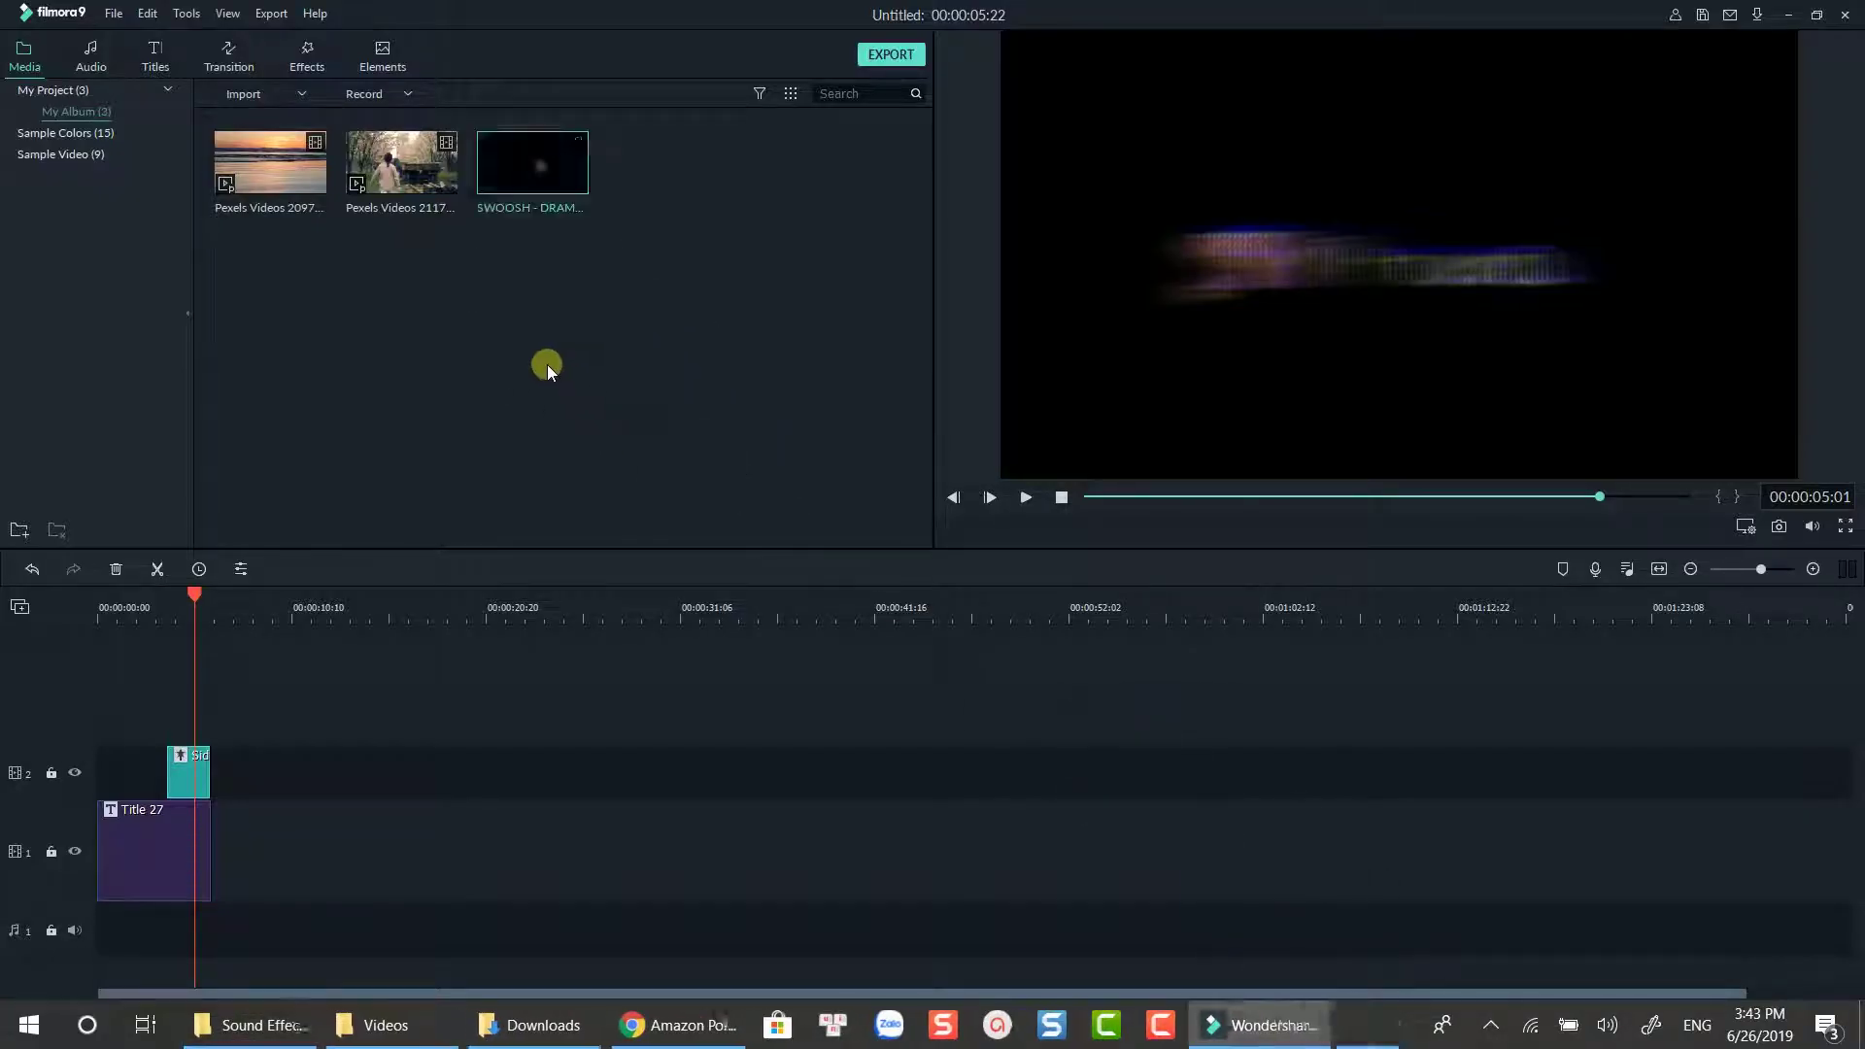
Step: Place SWOOSH - DRAMATIC on audio track 1 under the shake and preview from about 3 seconds
{"action": "mouse_move", "coordinate": [558, 195]}
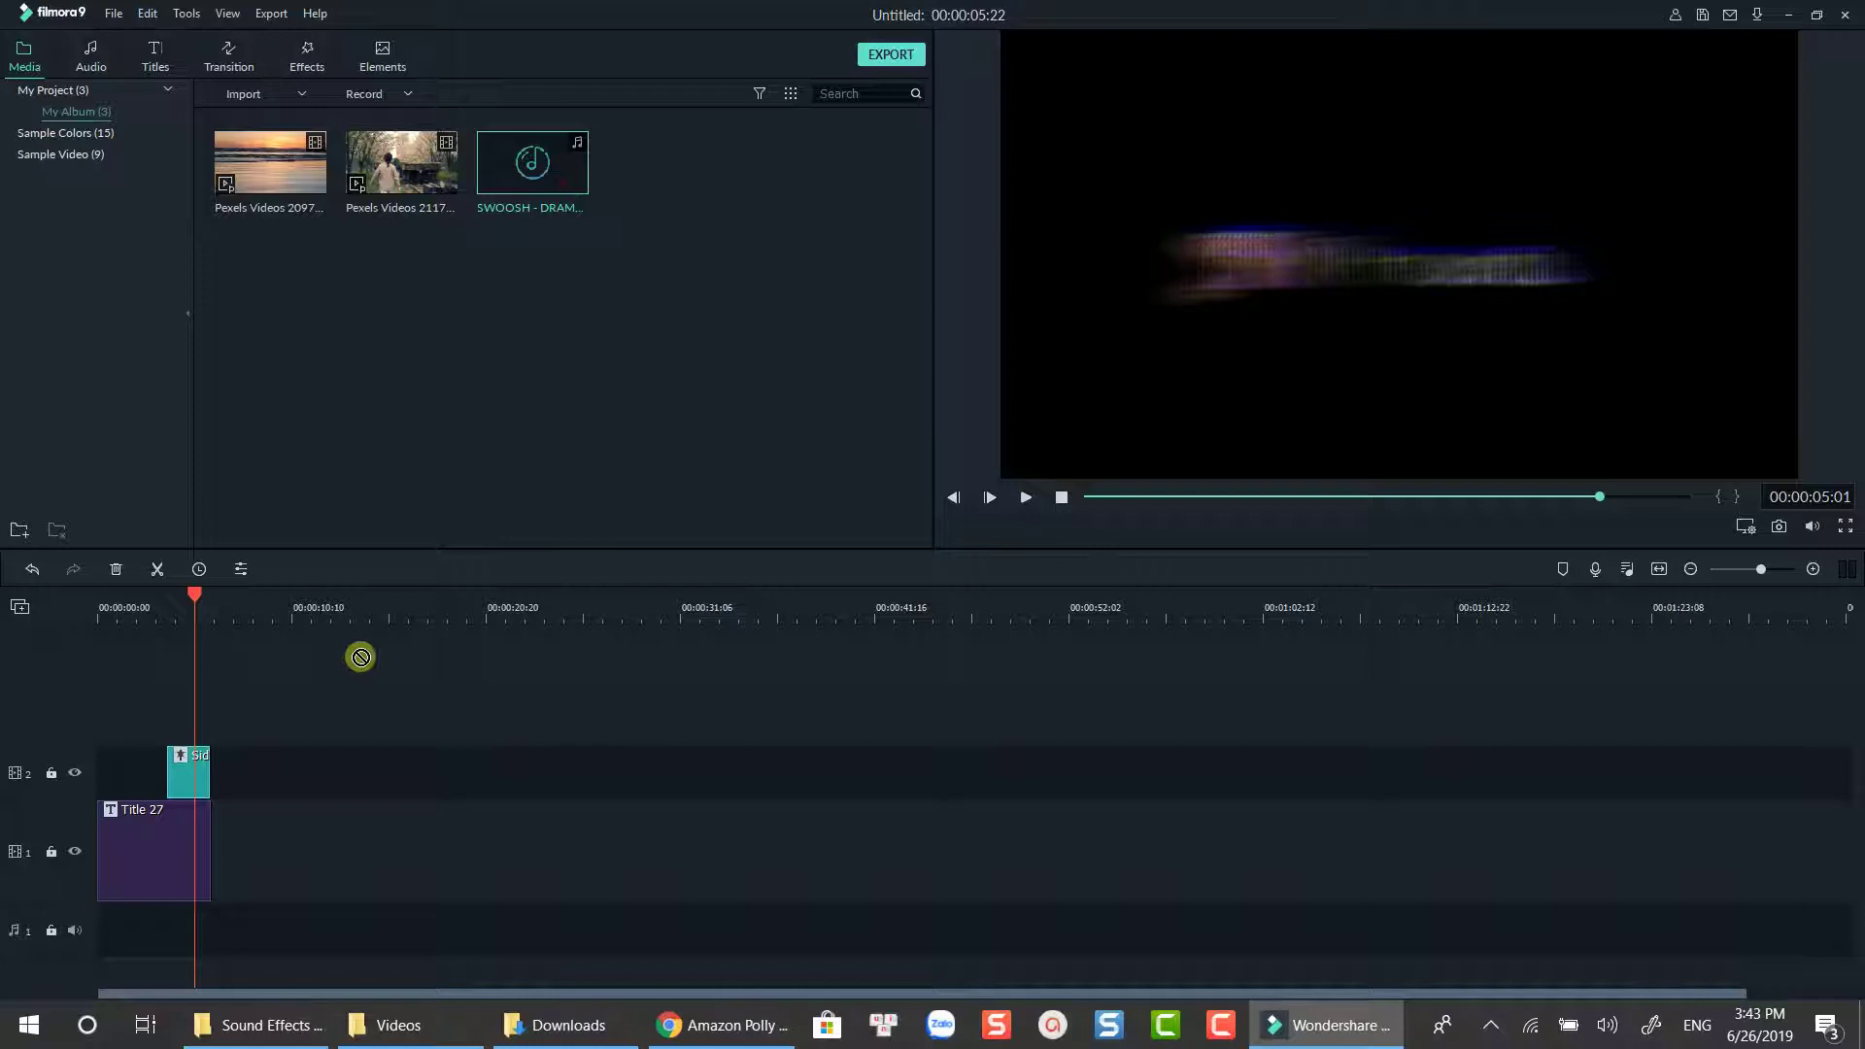
{"action": "left_click_drag", "start_coordinate": [360, 658], "coordinate": [169, 918]}
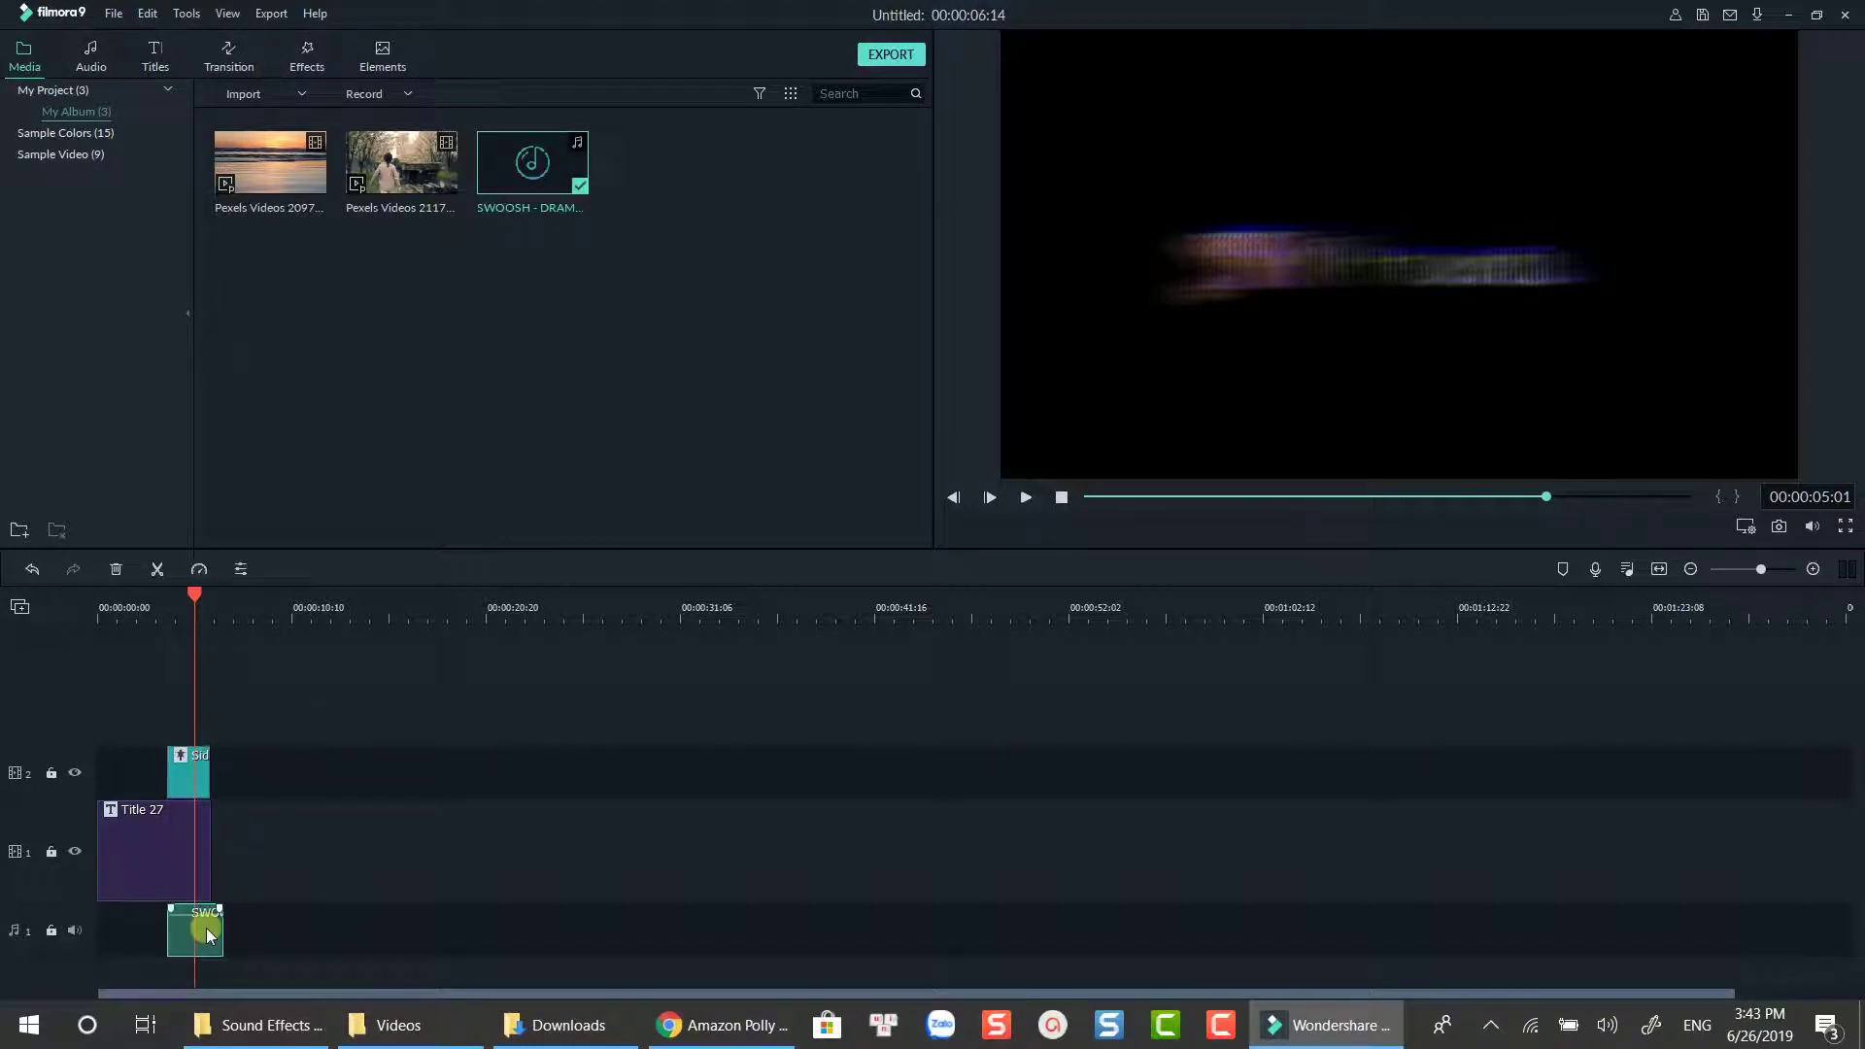
{"action": "left_click", "coordinate": [162, 627]}
{"action": "key", "text": "space"}
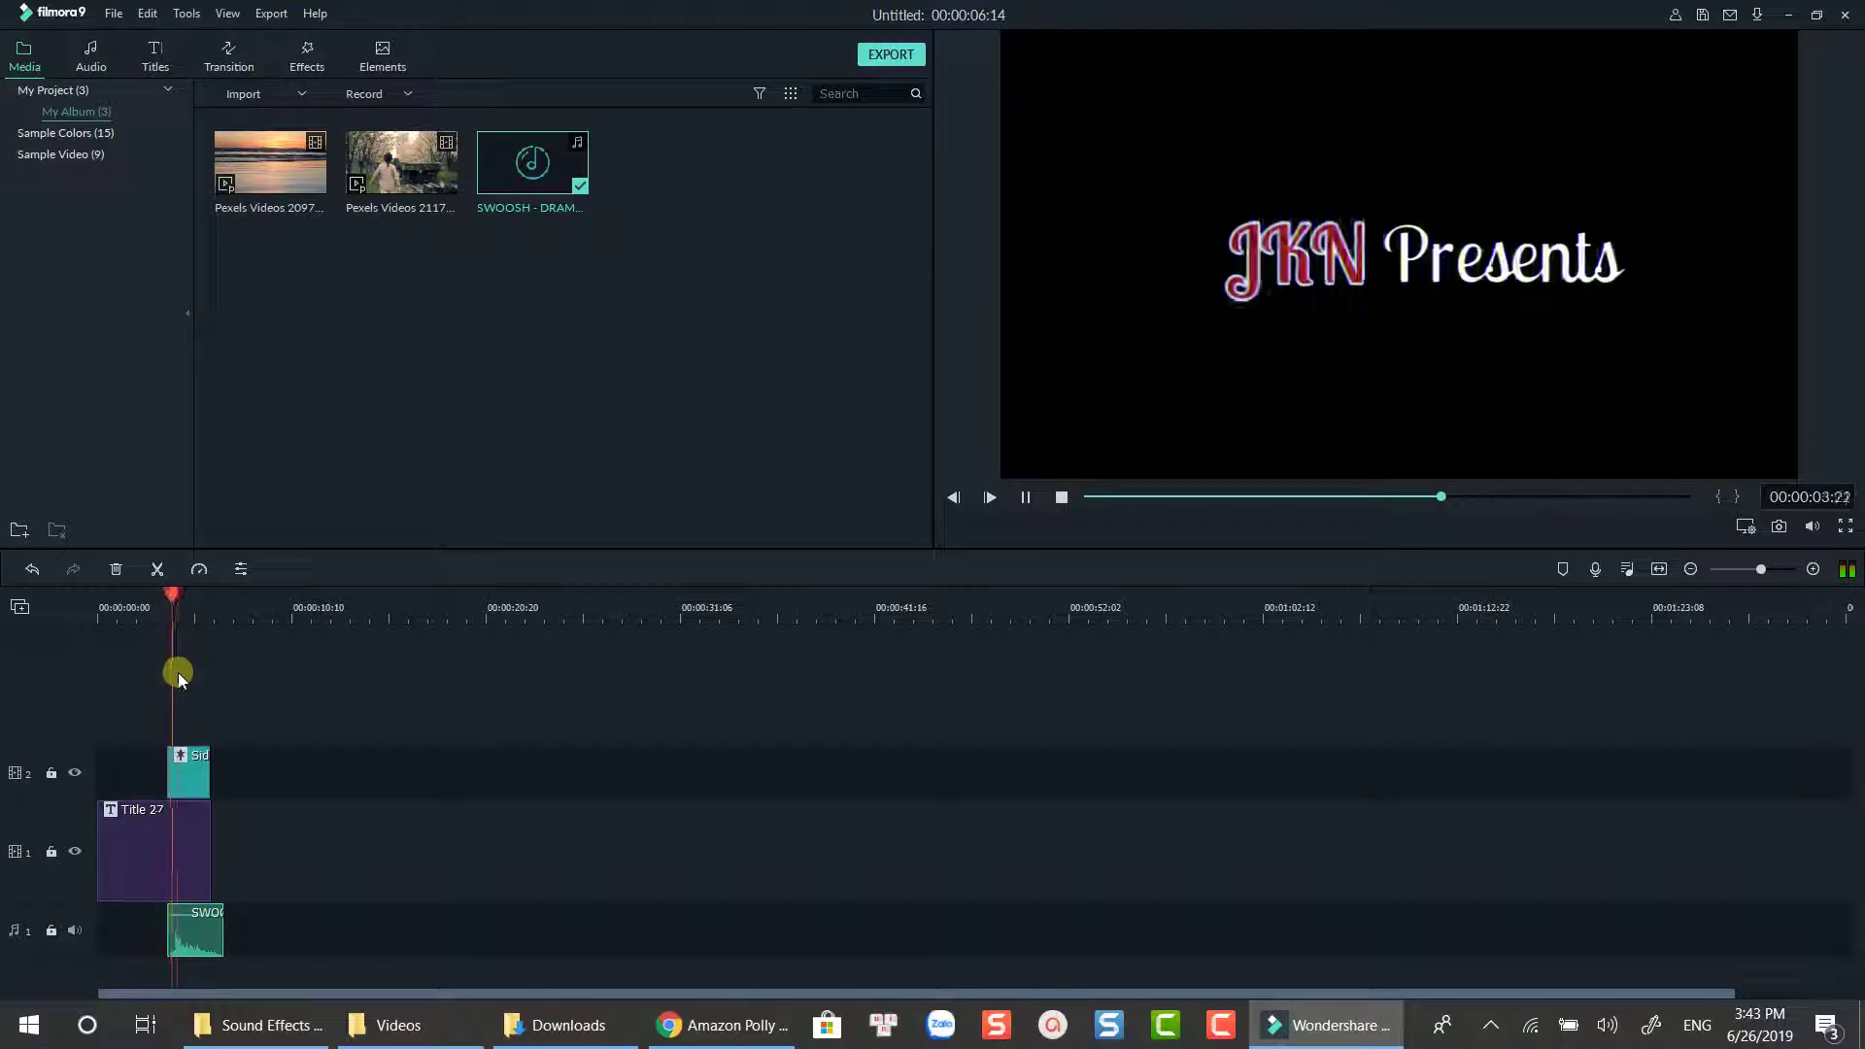
{"action": "key", "text": "space"}
{"action": "key", "text": "space"}
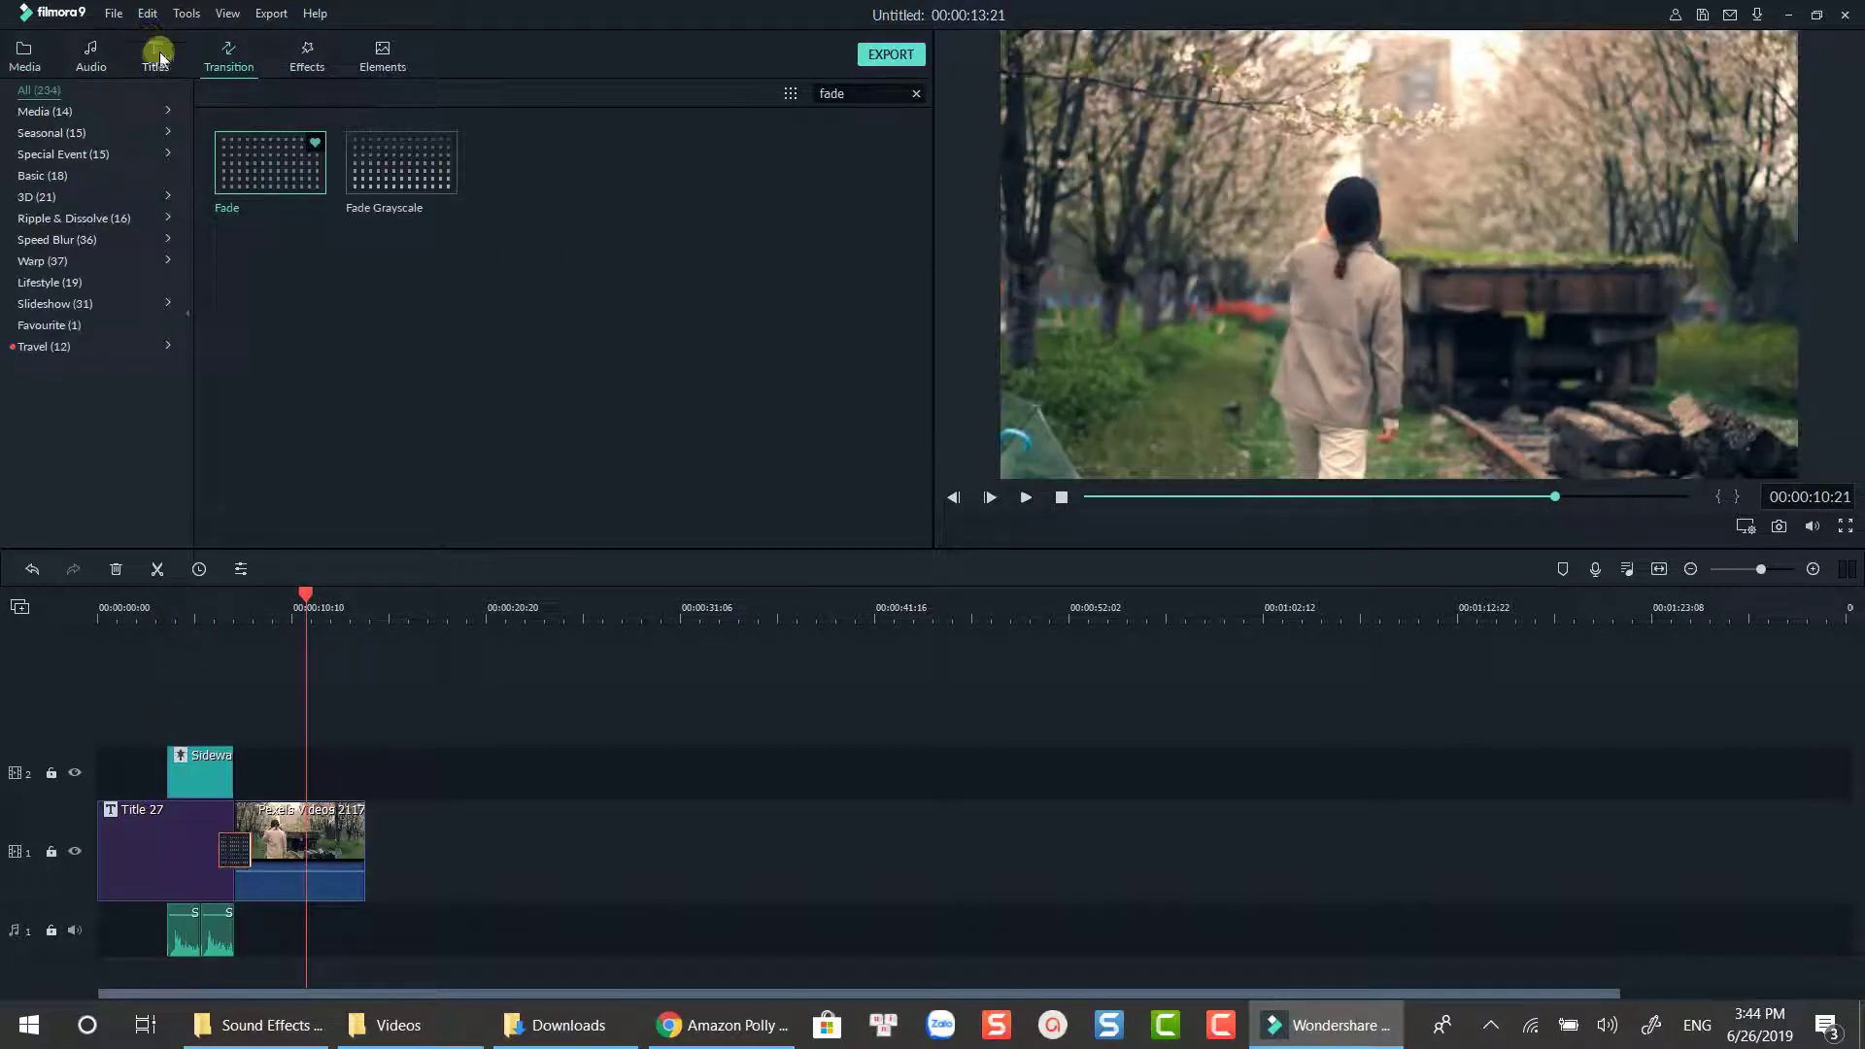
Step: Add Title 39 to track 2 above the Pexels clip, preview it, and shorten it
{"action": "left_click", "coordinate": [157, 56]}
{"action": "scroll", "coordinate": [680, 369], "scroll_direction": "down", "scroll_amount": 5}
{"action": "left_click", "coordinate": [755, 389]}
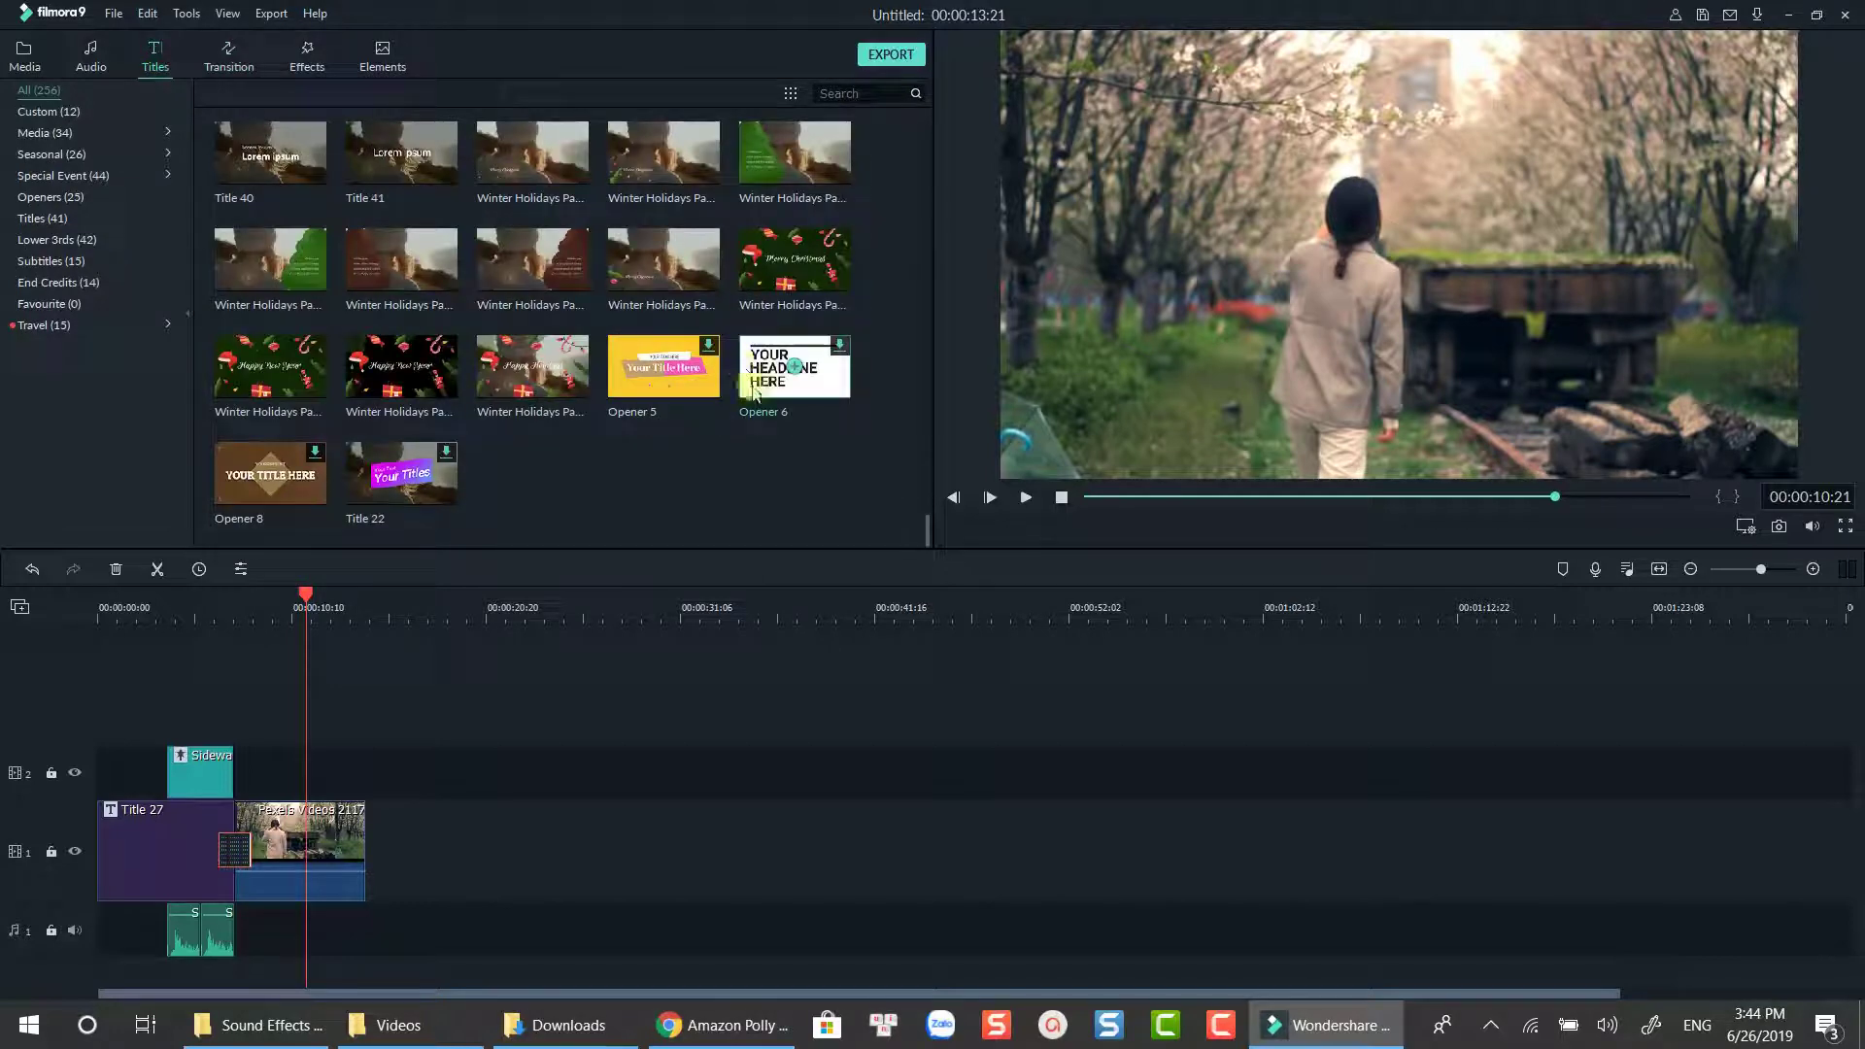
{"action": "scroll", "coordinate": [755, 389], "scroll_direction": "up", "scroll_amount": 3}
{"action": "left_click_drag", "start_coordinate": [768, 396], "coordinate": [309, 777]}
{"action": "key", "text": "space"}
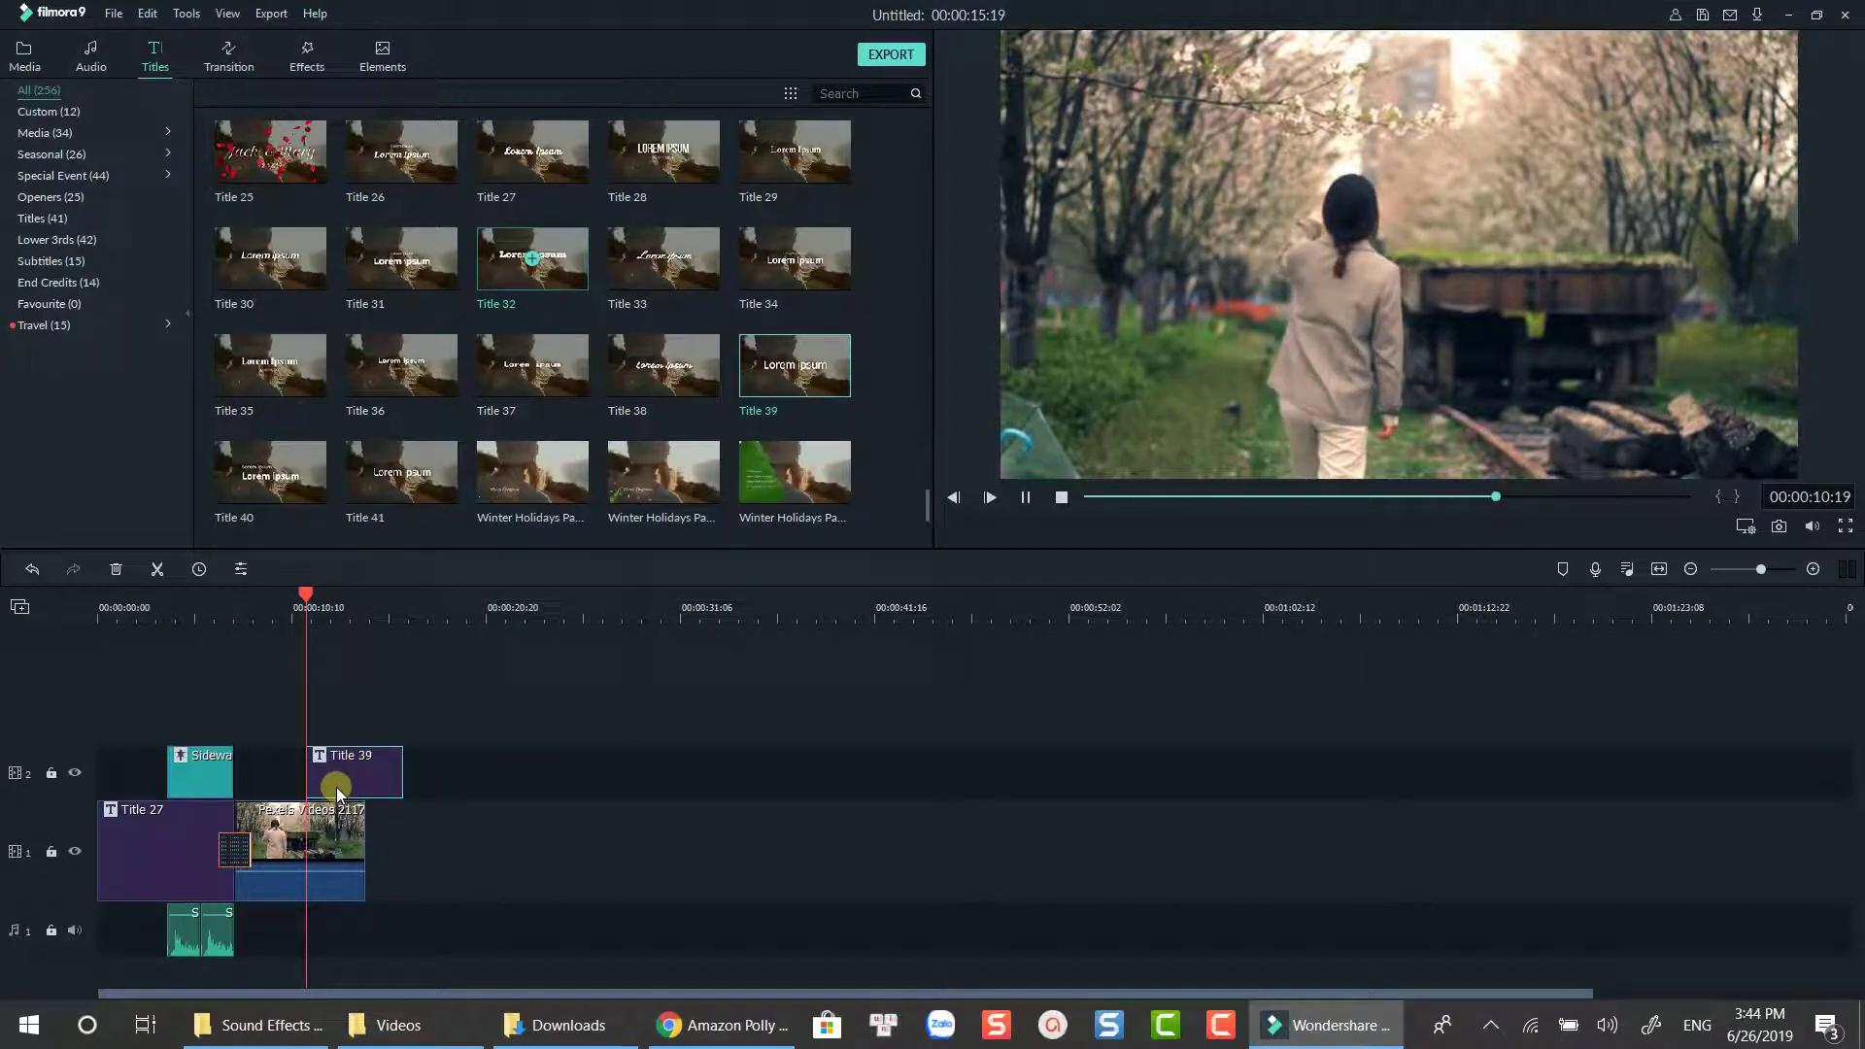
{"action": "left_click_drag", "start_coordinate": [401, 772], "coordinate": [365, 772]}
Step: Replace Title 39's Lorem ipsum placeholder with the creator's first name
{"action": "double_click", "coordinate": [329, 771]}
{"action": "left_click_drag", "start_coordinate": [407, 178], "coordinate": [320, 176]}
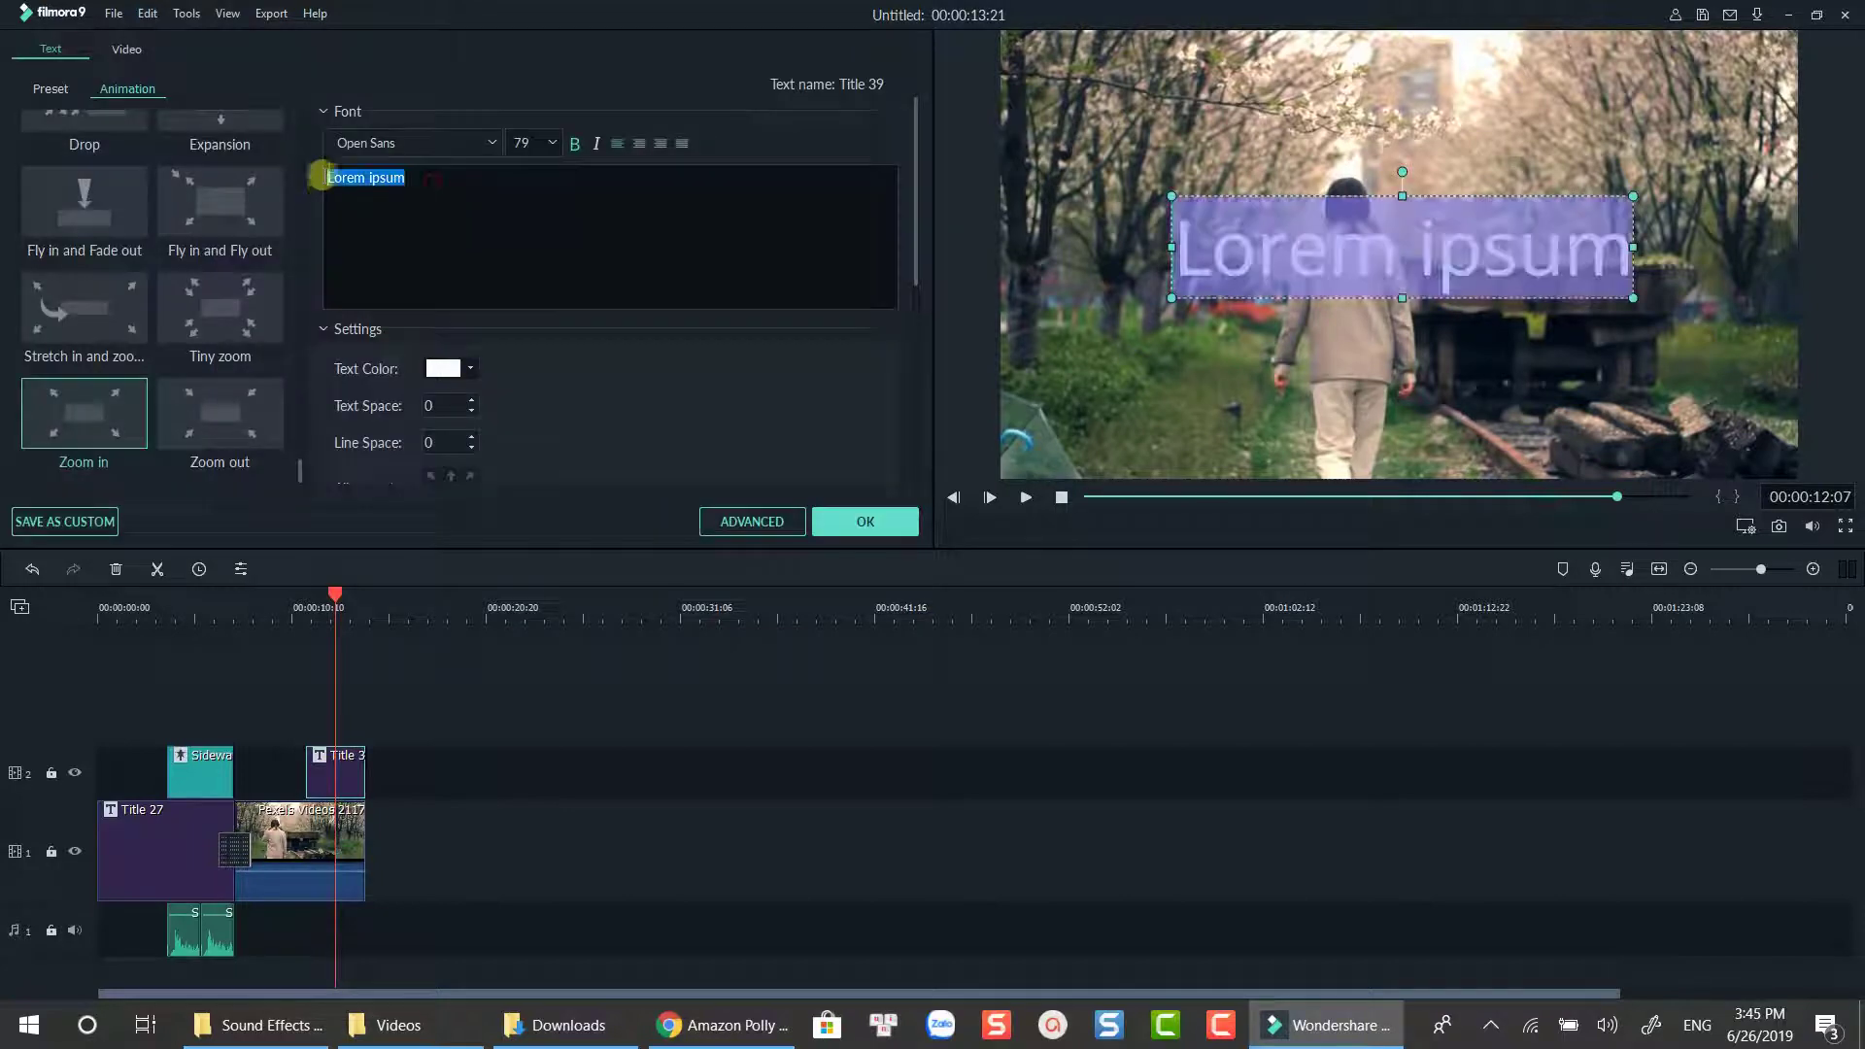
{"action": "type", "text": "Jacky Nguyen"}
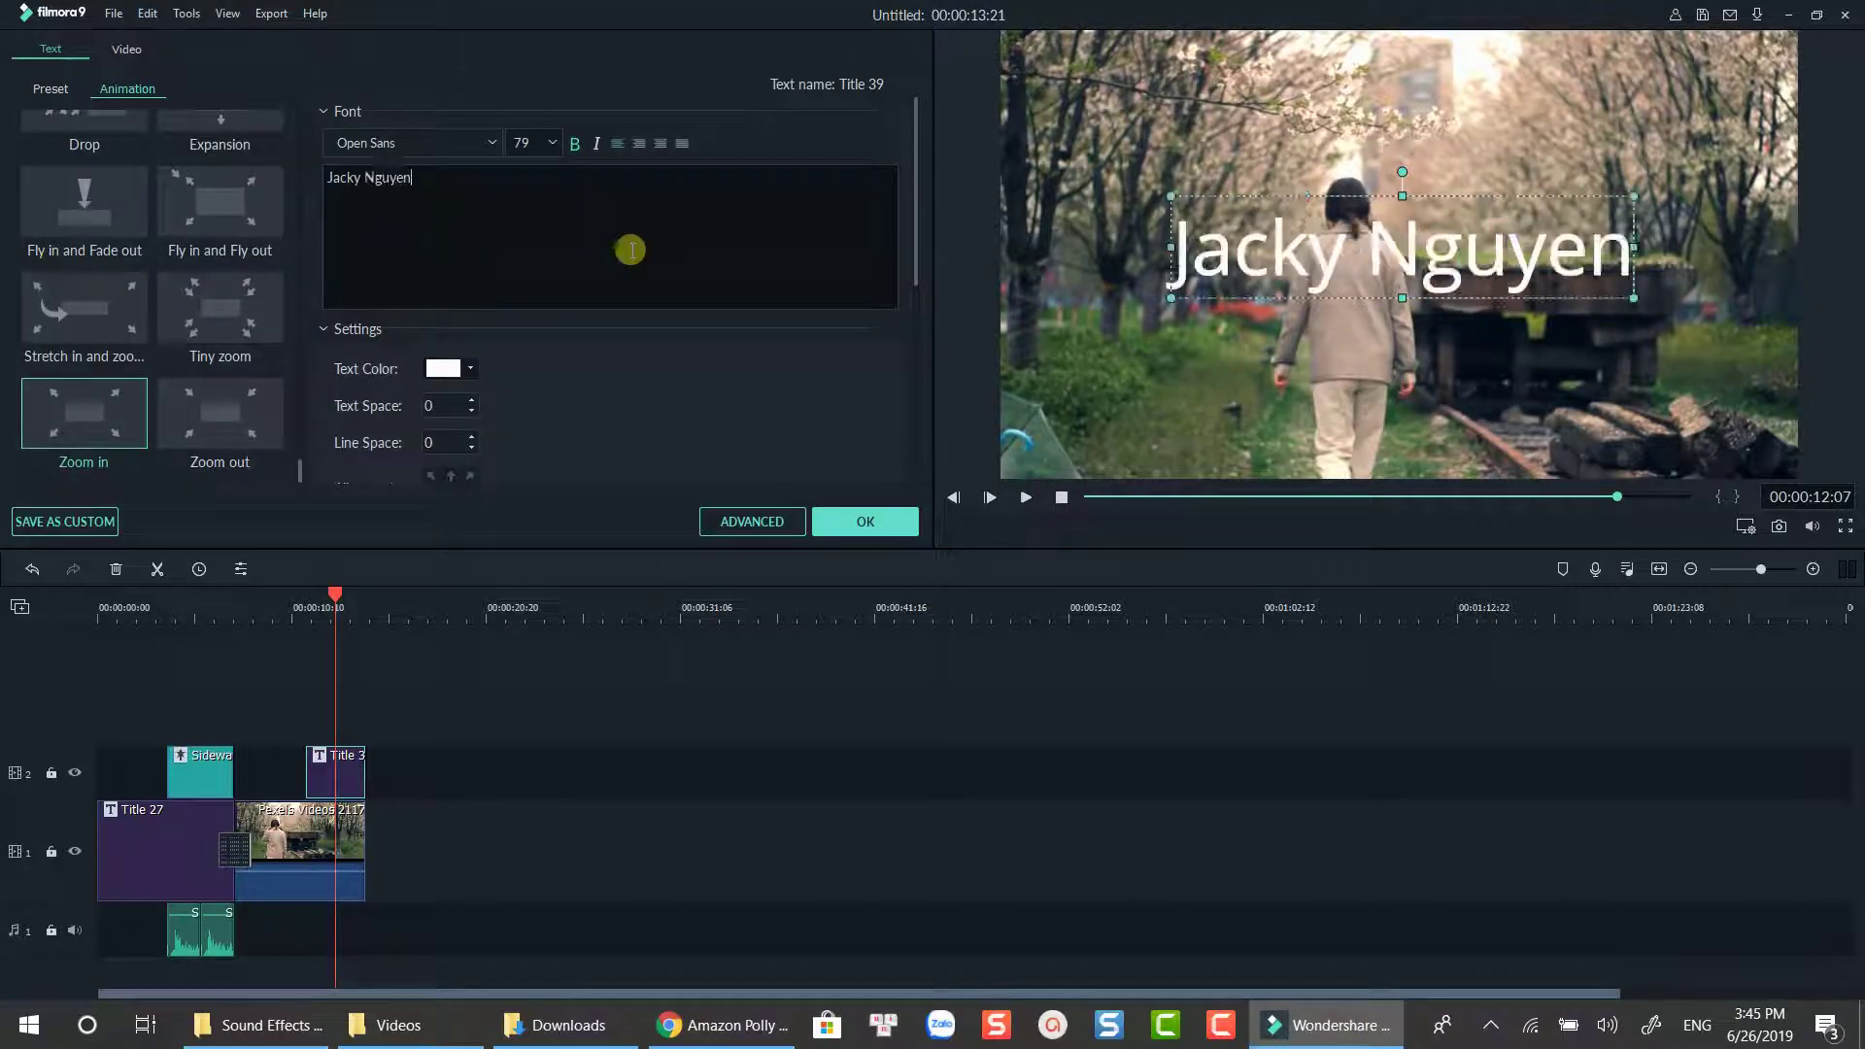
Step: In advanced settings, move the name up and right, review animation, and apply the edits
{"action": "left_click", "coordinate": [730, 522]}
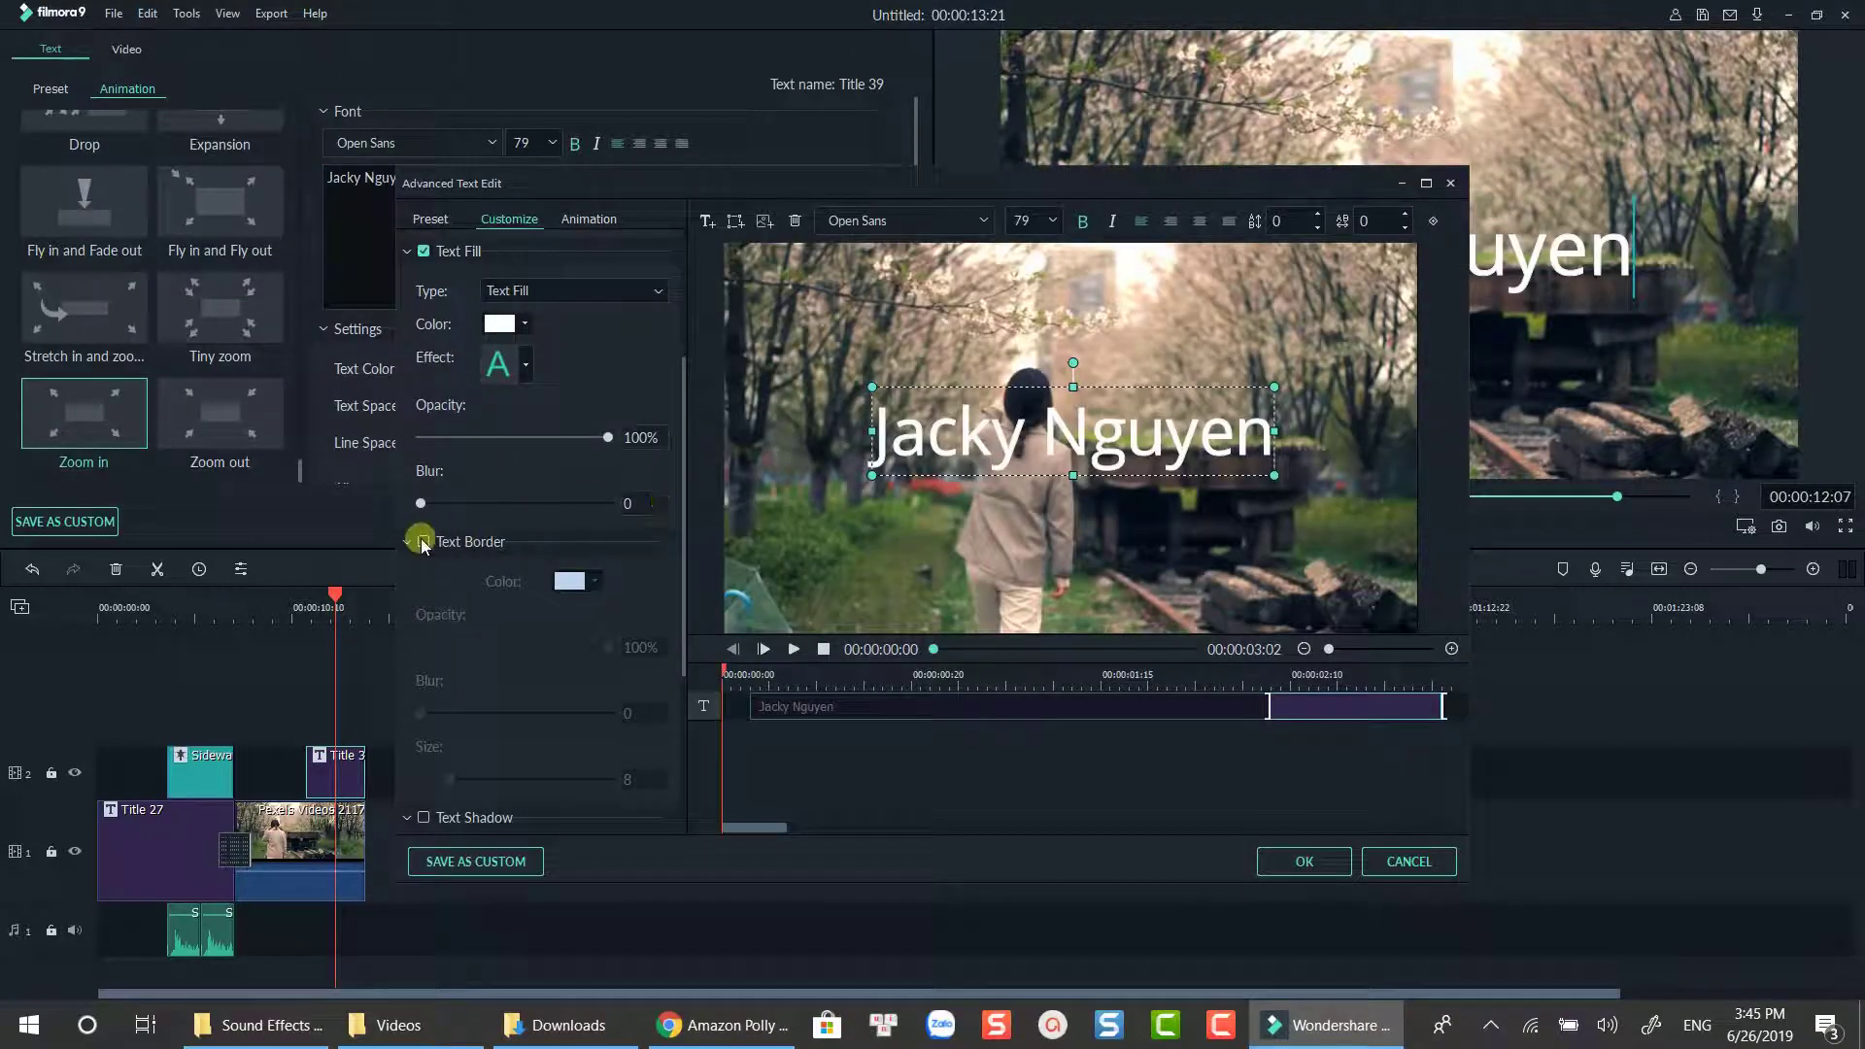
{"action": "left_click_drag", "start_coordinate": [1086, 436], "coordinate": [1202, 326]}
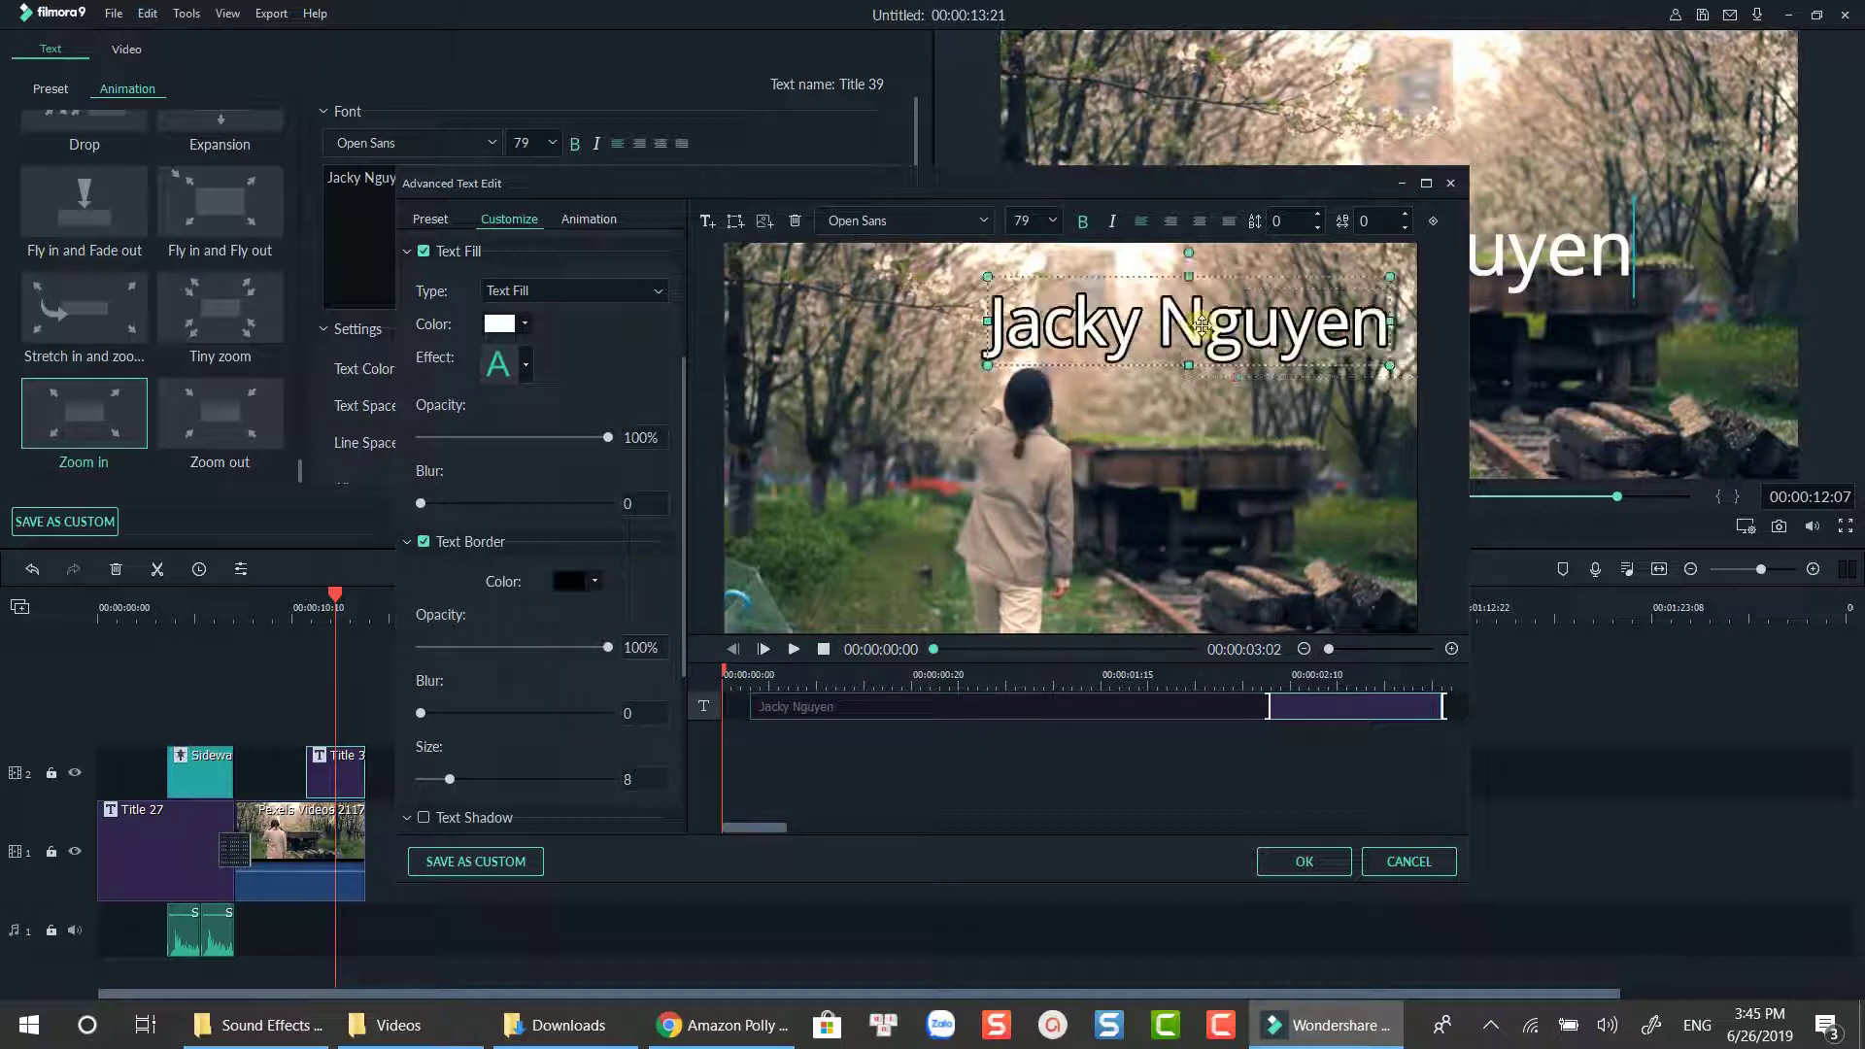
{"action": "left_click", "coordinate": [1224, 826]}
{"action": "left_click", "coordinate": [589, 218]}
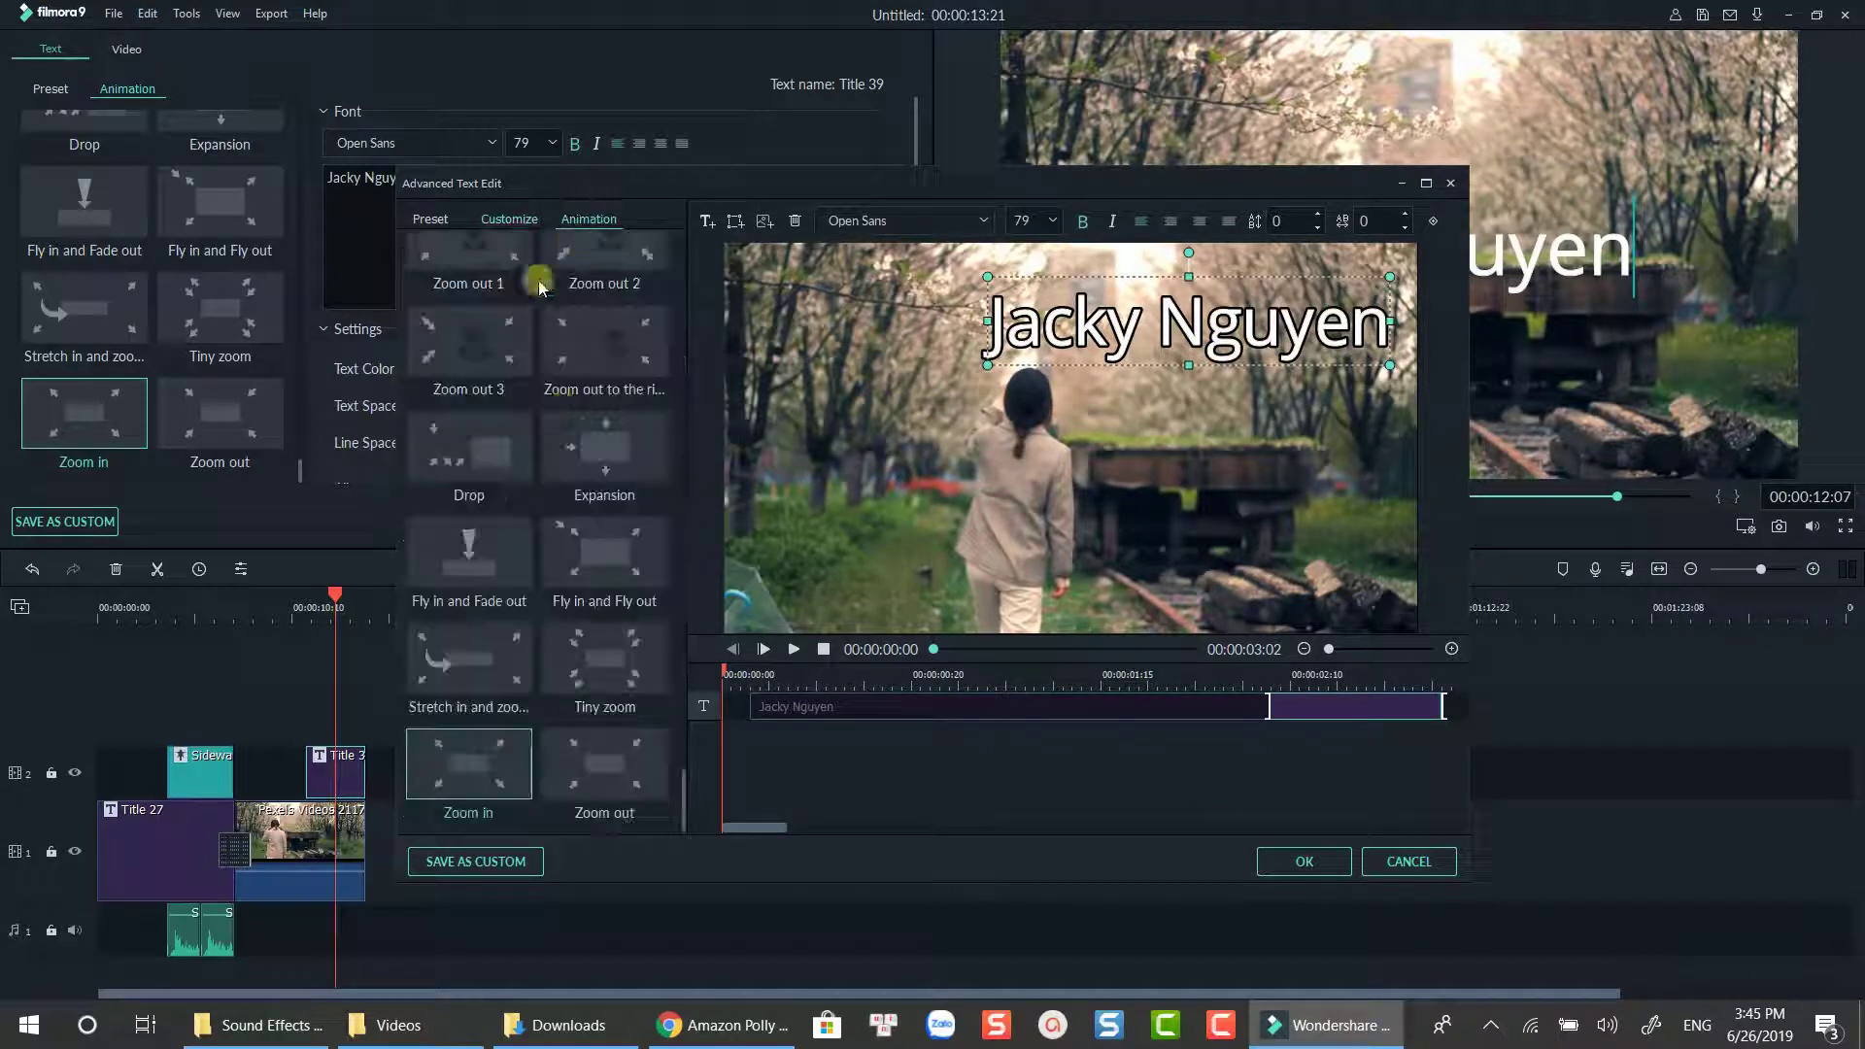
{"action": "scroll", "coordinate": [562, 408], "scroll_direction": "up", "scroll_amount": 5}
{"action": "left_click", "coordinate": [1273, 837]}
{"action": "left_click", "coordinate": [1294, 861]}
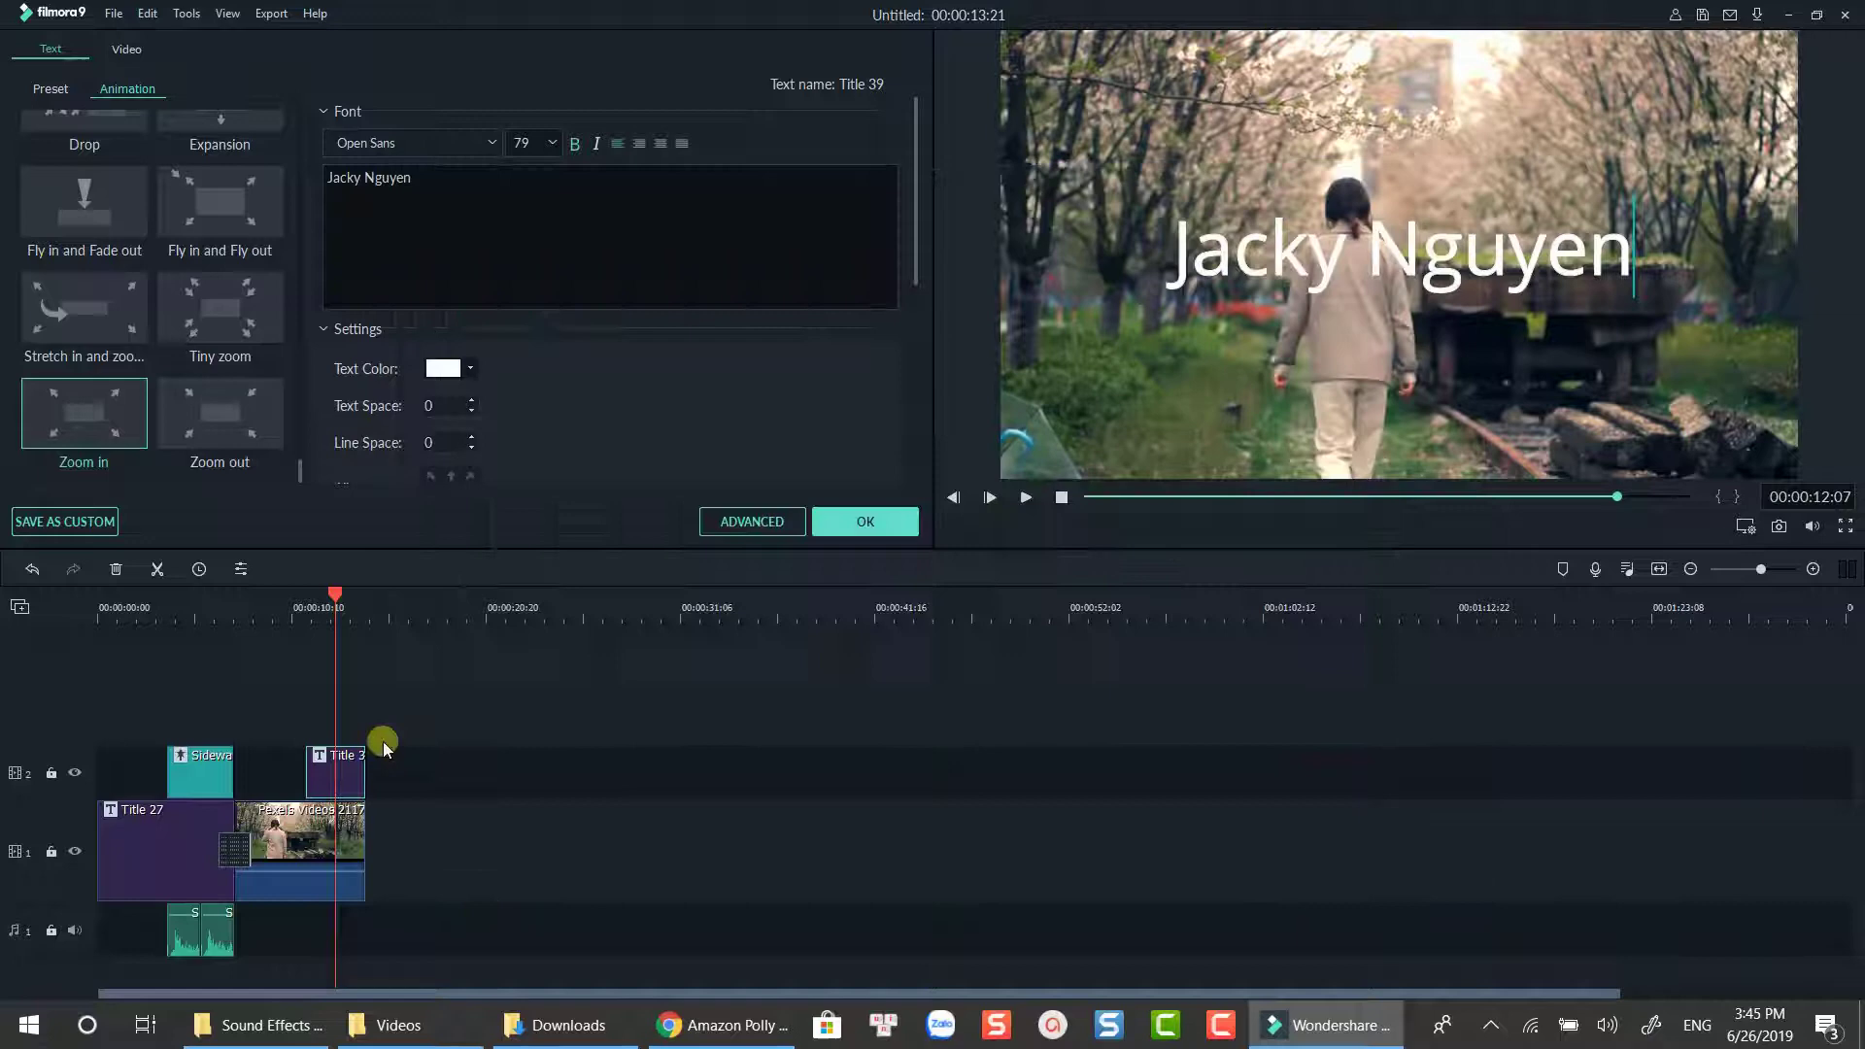
{"action": "left_click", "coordinate": [861, 544]}
Step: Trim Title 39 slightly and paste a swoosh sound copy beneath it on the audio track
{"action": "key", "text": "space"}
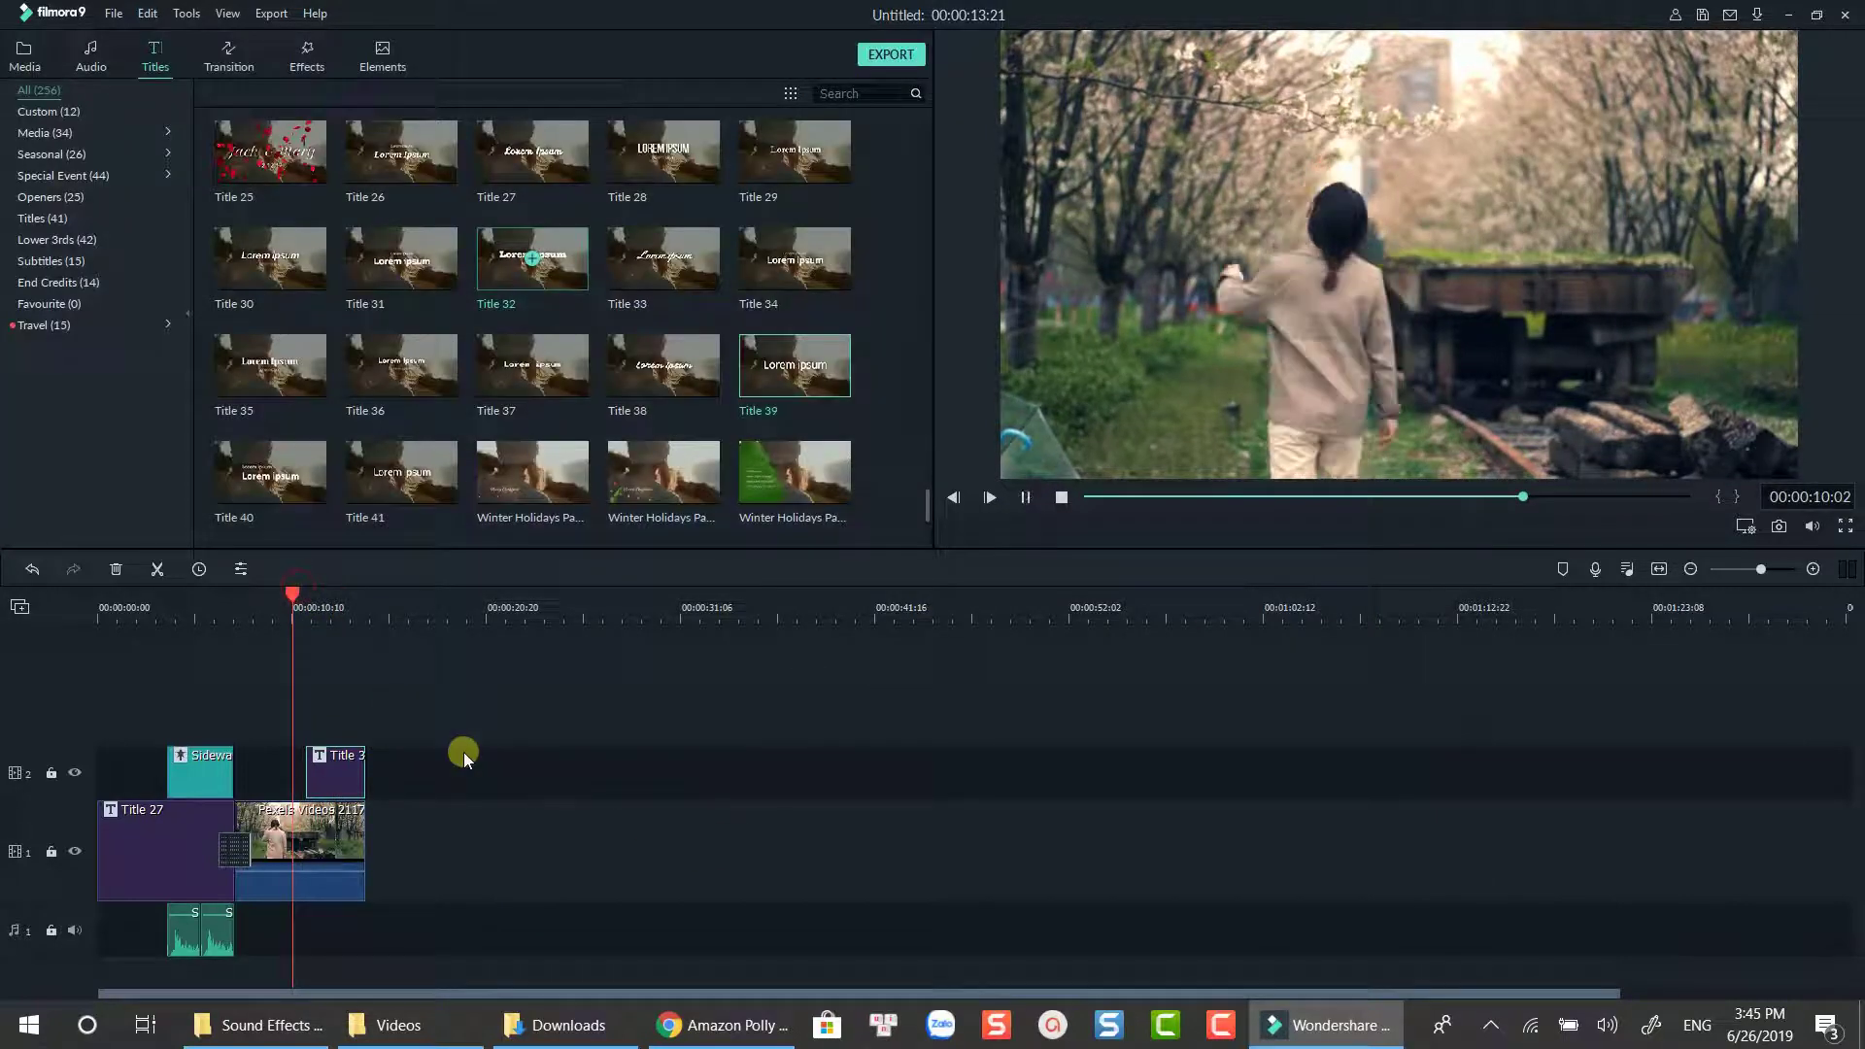
{"action": "left_click_drag", "start_coordinate": [364, 768], "coordinate": [352, 771]}
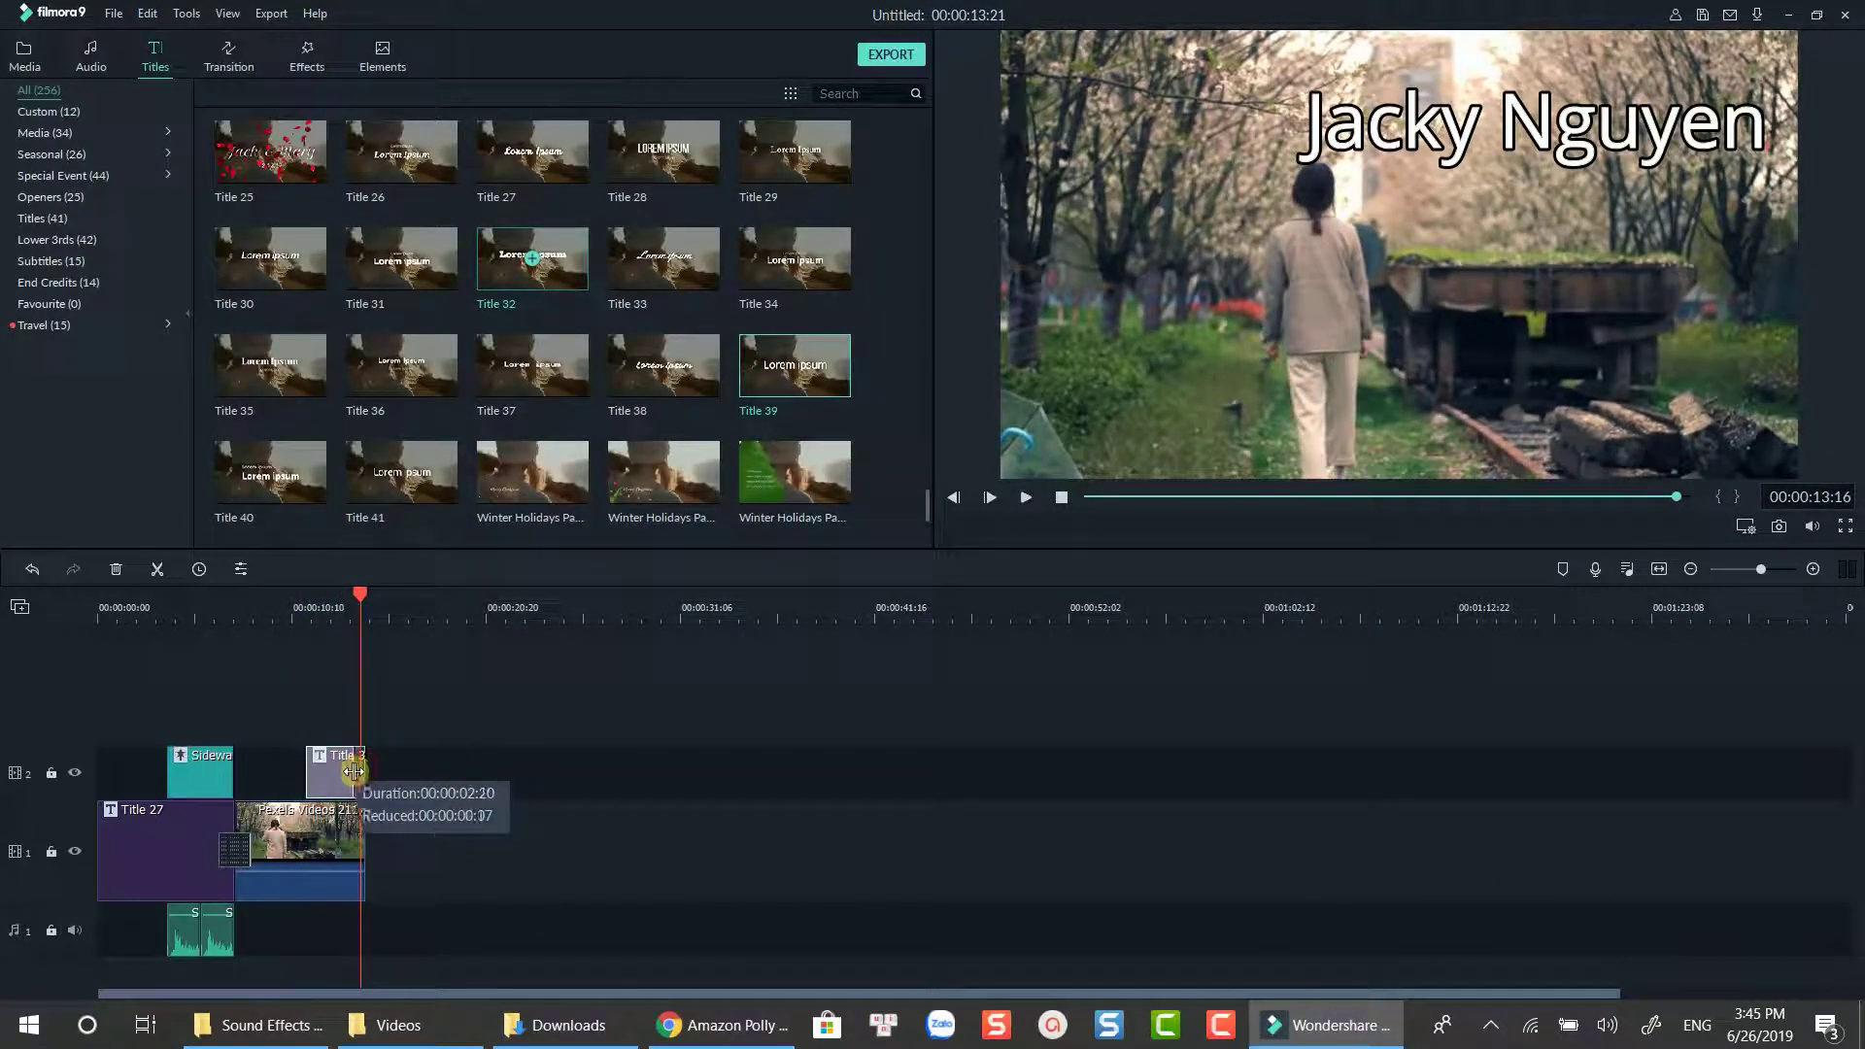
{"action": "left_click", "coordinate": [447, 935]}
{"action": "key", "text": "ctrl+v"}
{"action": "left_click_drag", "start_coordinate": [313, 928], "coordinate": [320, 928]}
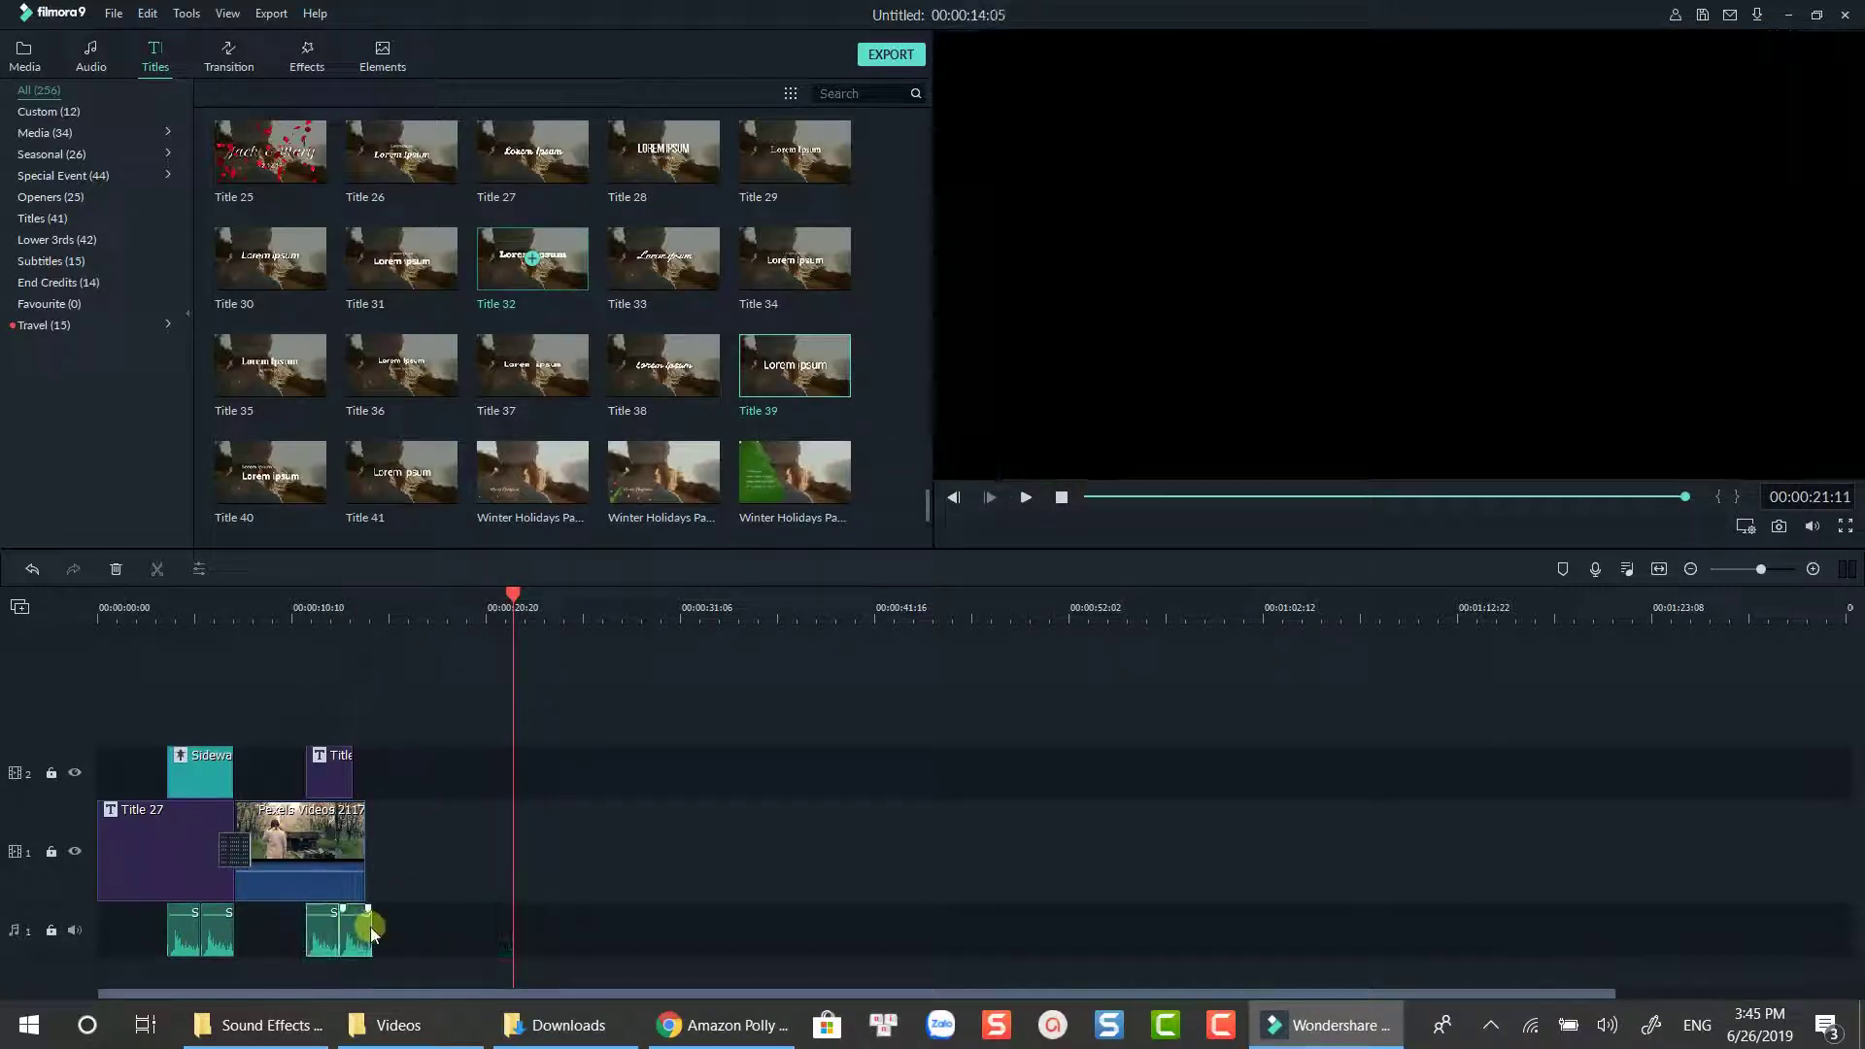